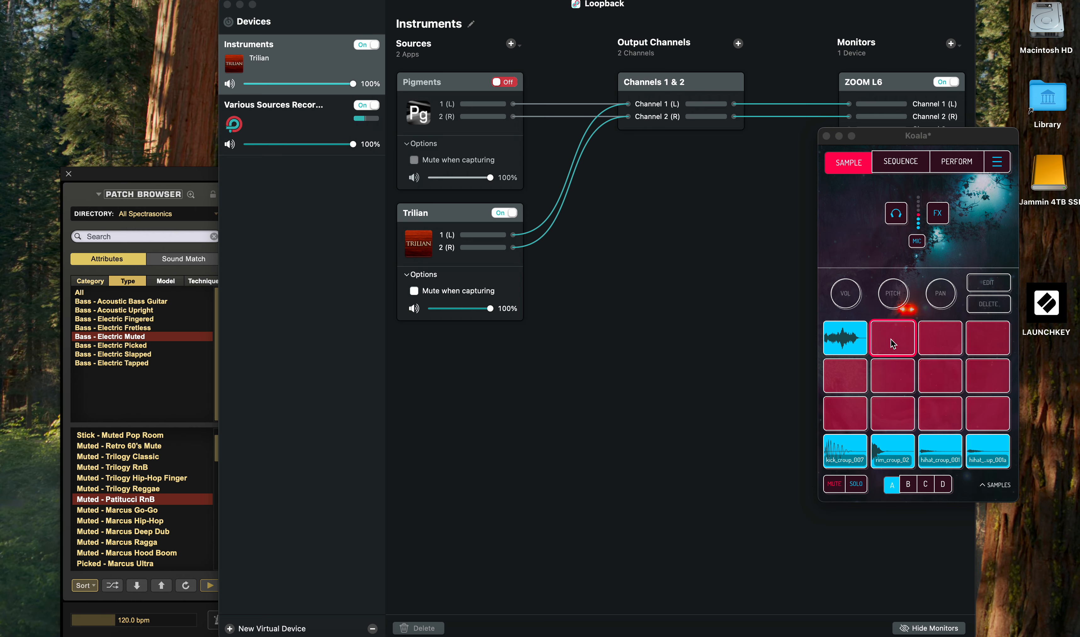
Show the routing of the Various Sources Recording device in Loopback
{"action": "left_click_drag", "start_coordinate": [890, 339], "coordinate": [918, 273]}
{"action": "left_click", "coordinate": [903, 340]}
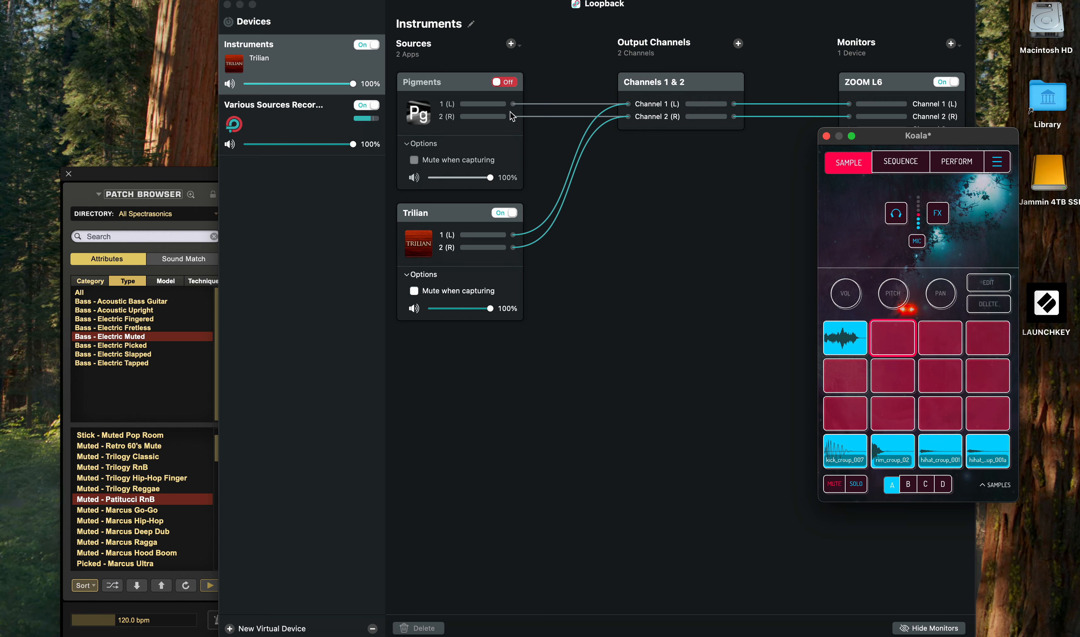
{"action": "left_click", "coordinate": [297, 111]}
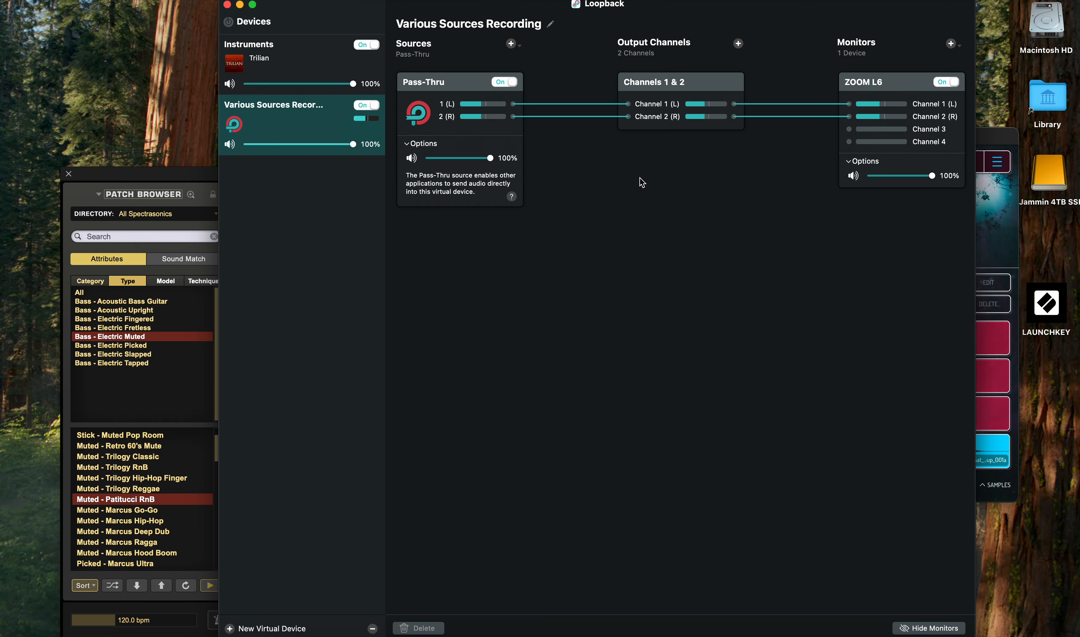
Switch to Koala, play and stop its sequence to check the pass-through signal, and move its window clear of the ZOOM L6 monitor
{"action": "left_click", "coordinate": [996, 221]}
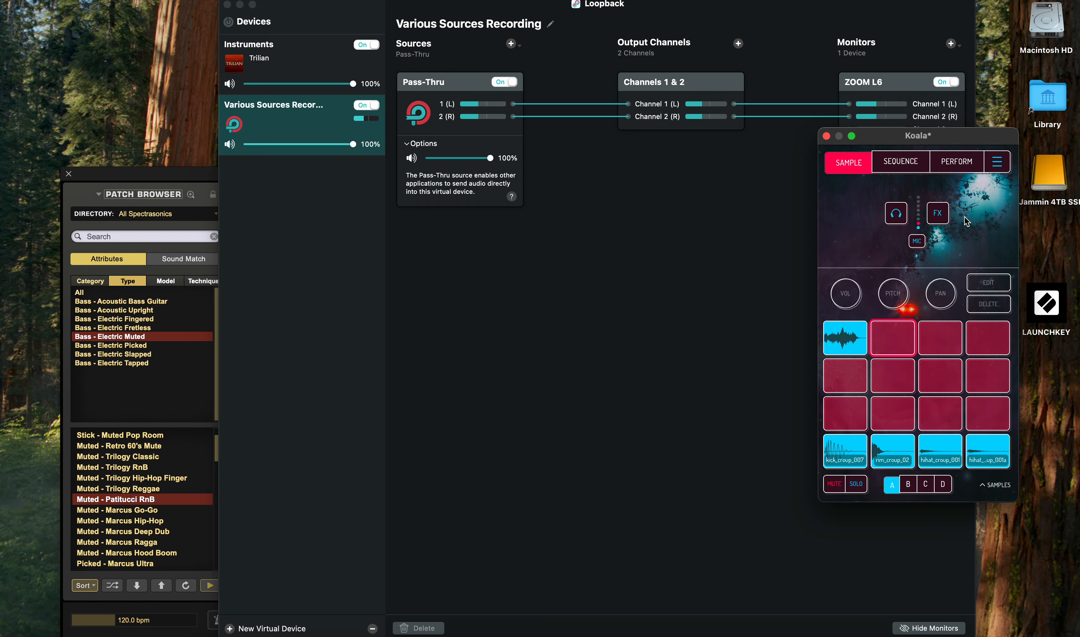
{"action": "left_click", "coordinate": [923, 169]}
{"action": "left_click", "coordinate": [870, 191]}
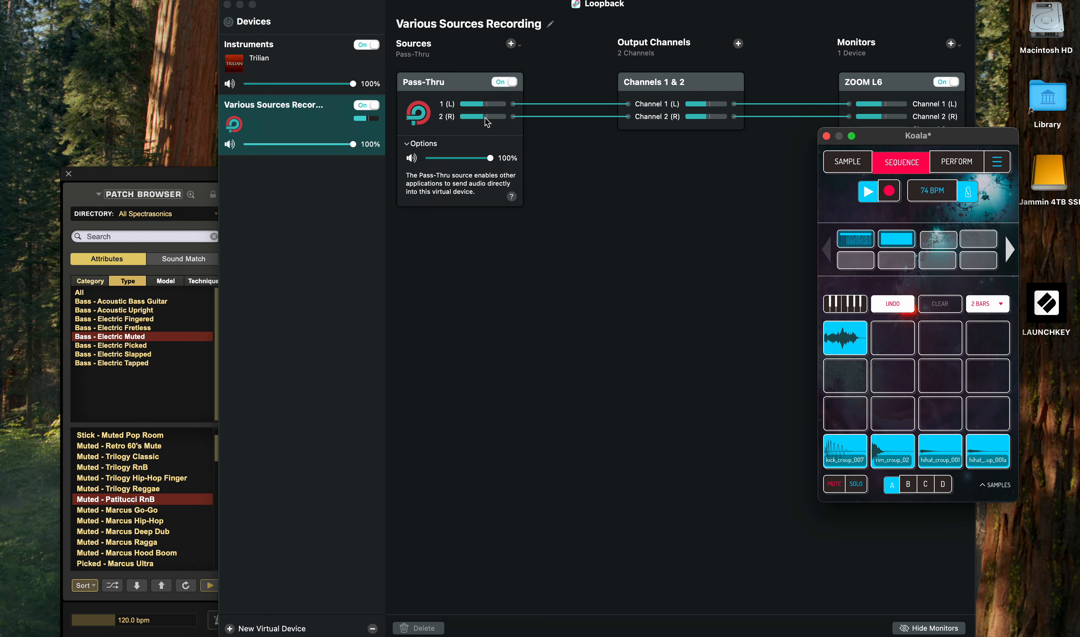
{"action": "left_click", "coordinate": [867, 192]}
{"action": "left_click_drag", "start_coordinate": [887, 142], "coordinate": [888, 213]}
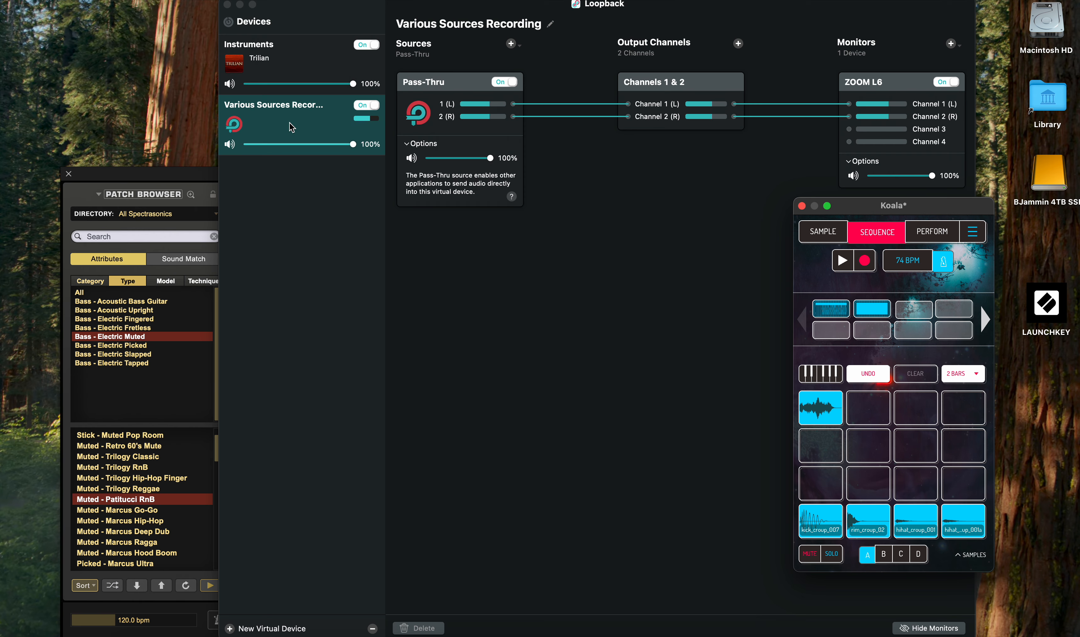
Examine the Instruments device in Loopback while Trilian sends audio, and return to Koala
{"action": "left_click", "coordinate": [302, 64]}
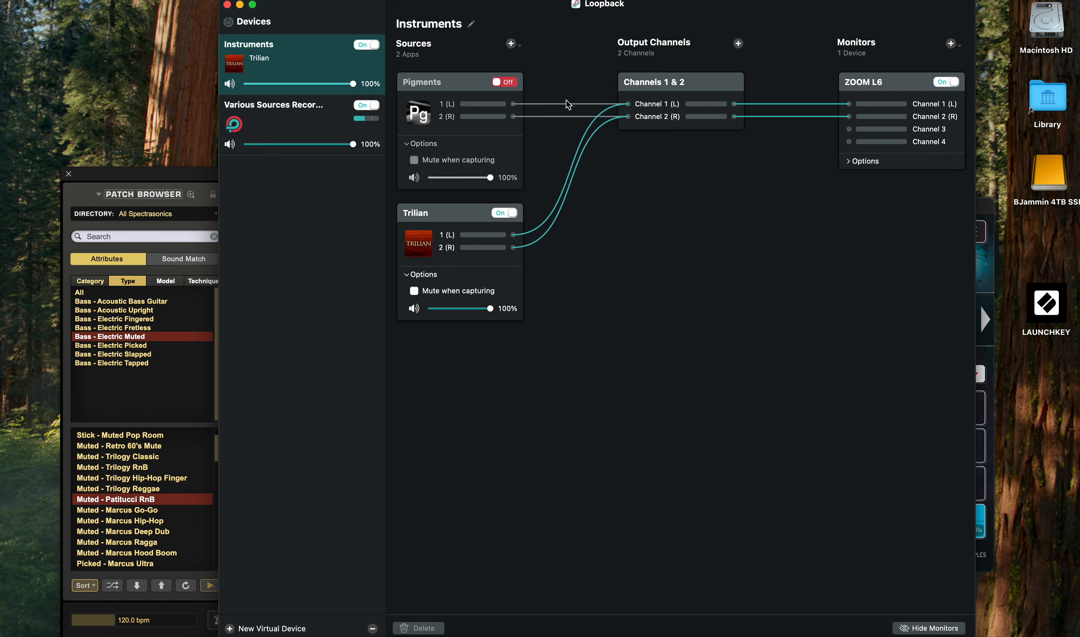
{"action": "left_click", "coordinate": [990, 280]}
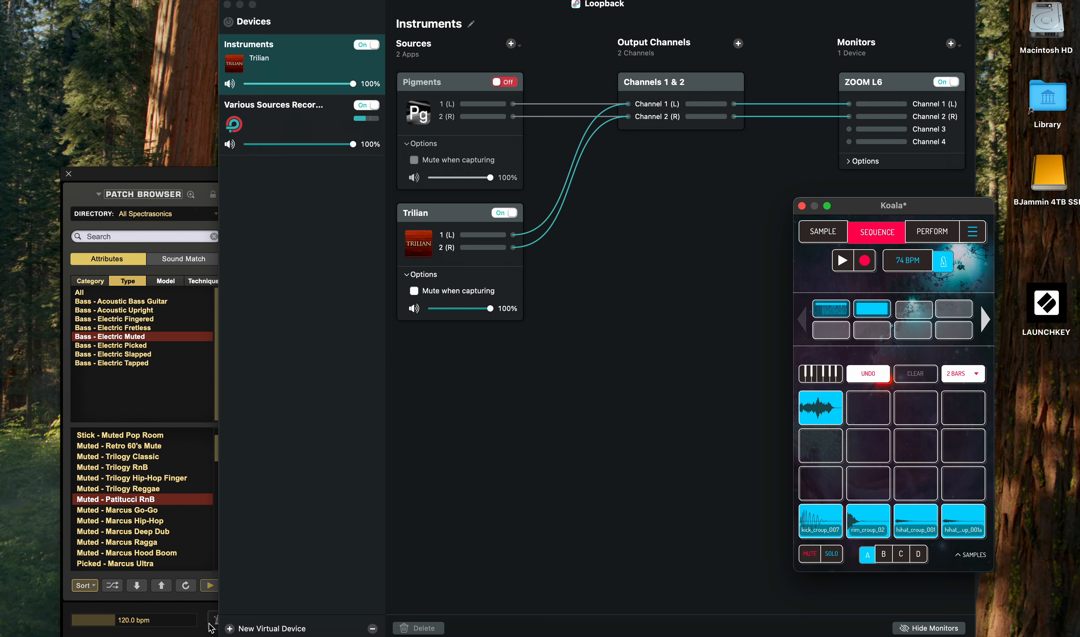
{"action": "left_click", "coordinate": [273, 63]}
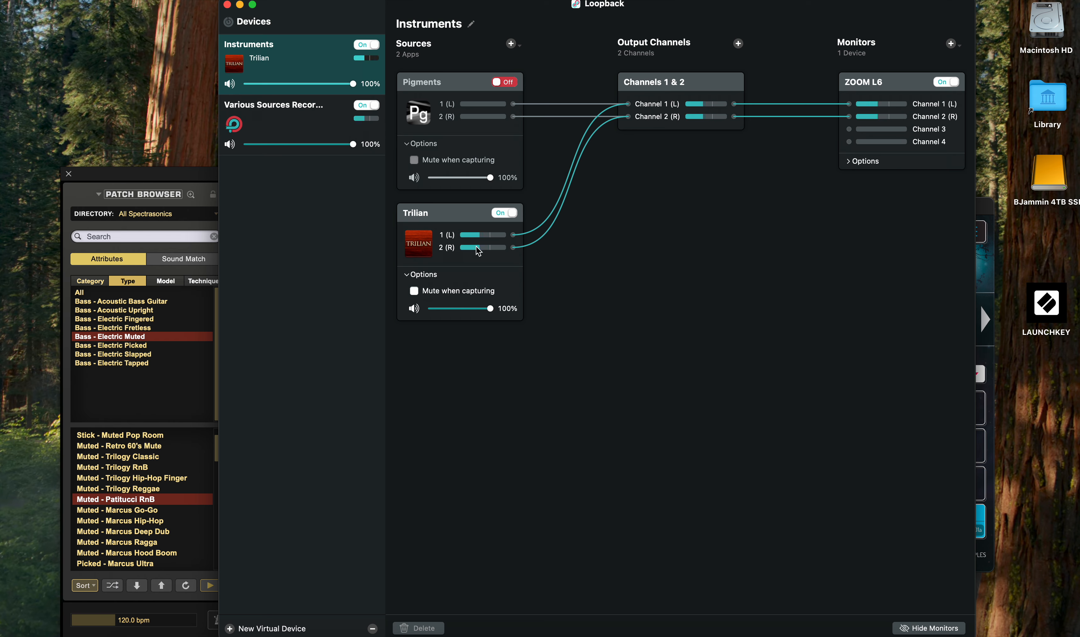
{"action": "left_click", "coordinate": [989, 279]}
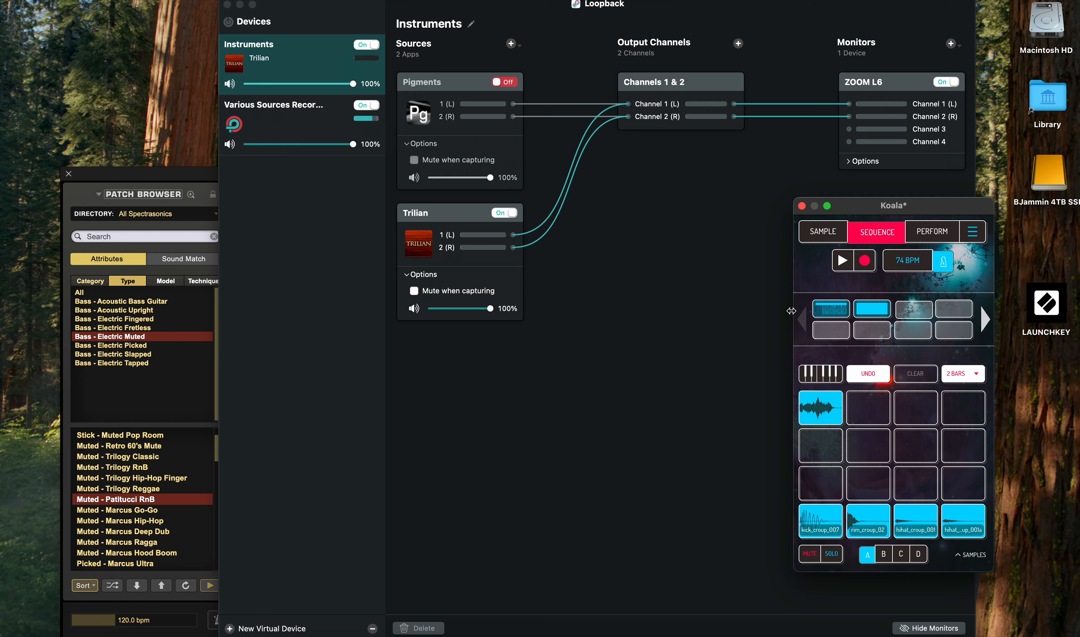
Inspect the waveform of the unnamed sample on the upper pad in the sample editor, and return to the sequence view
{"action": "left_click", "coordinate": [823, 231]}
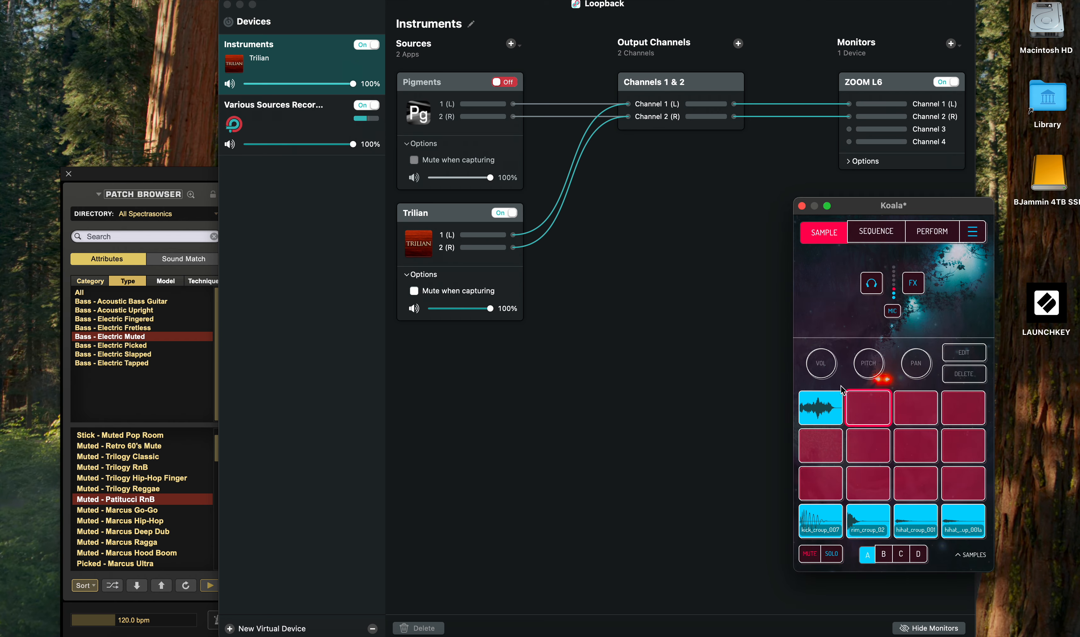
{"action": "left_click", "coordinate": [824, 420]}
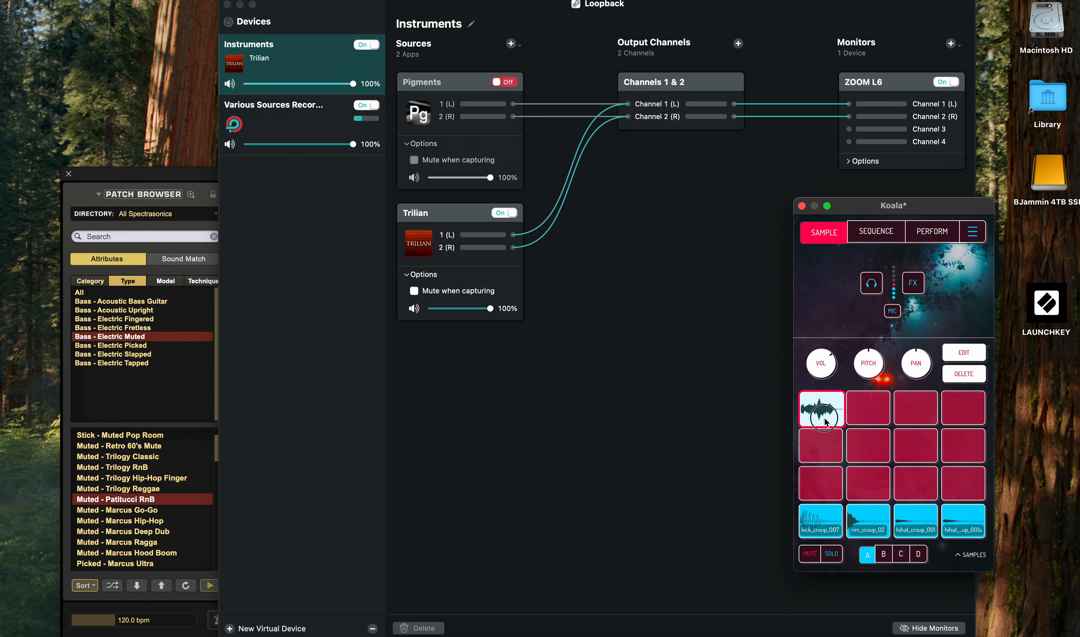
{"action": "left_click", "coordinate": [972, 358]}
{"action": "left_click", "coordinate": [809, 405]}
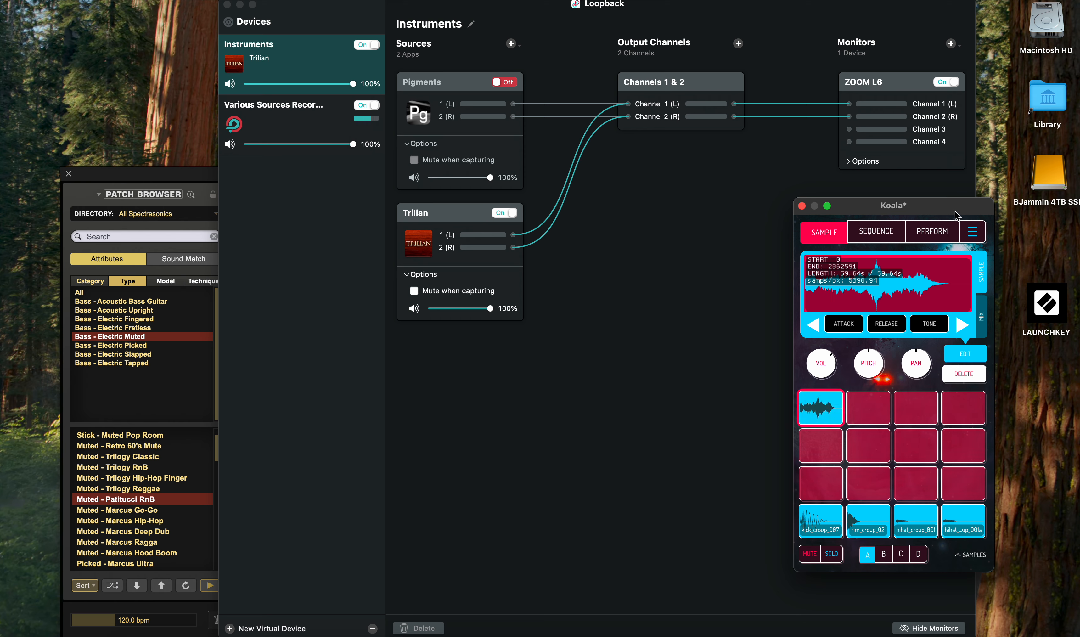
{"action": "left_click", "coordinate": [901, 232]}
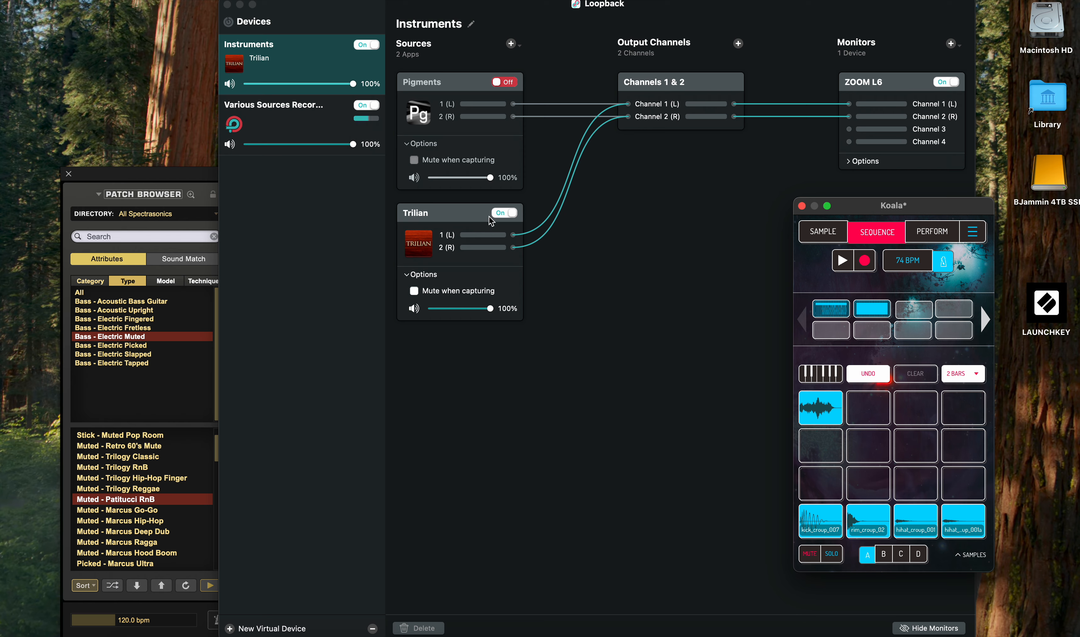
Set Koala's audio input to Instruments in the audio settings
{"action": "left_click", "coordinate": [972, 231]}
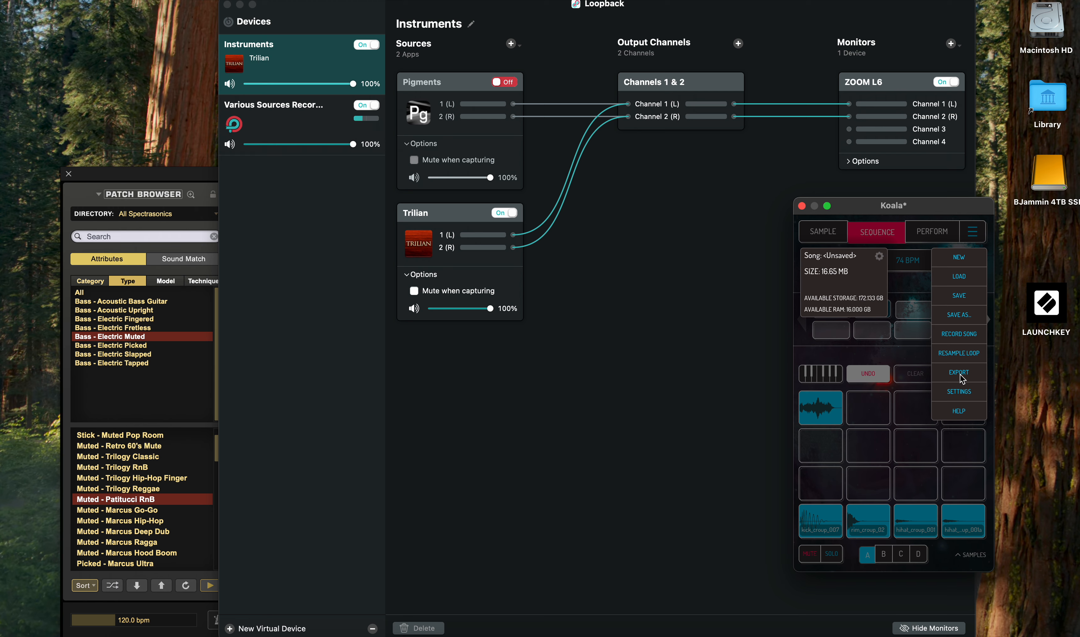
{"action": "left_click", "coordinate": [959, 391]}
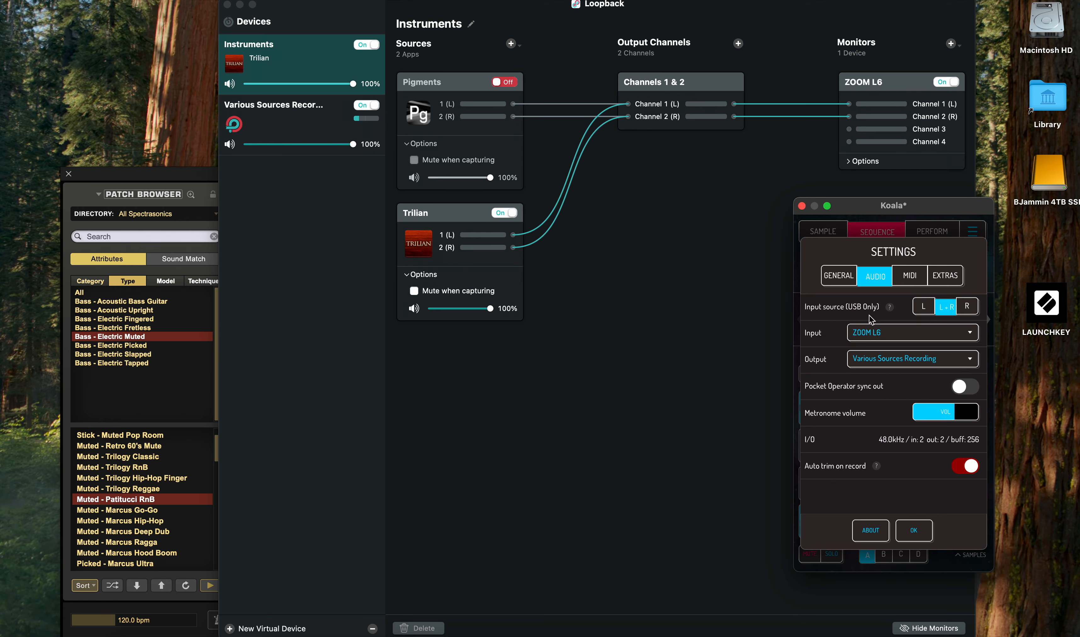
{"action": "left_click", "coordinate": [884, 337]}
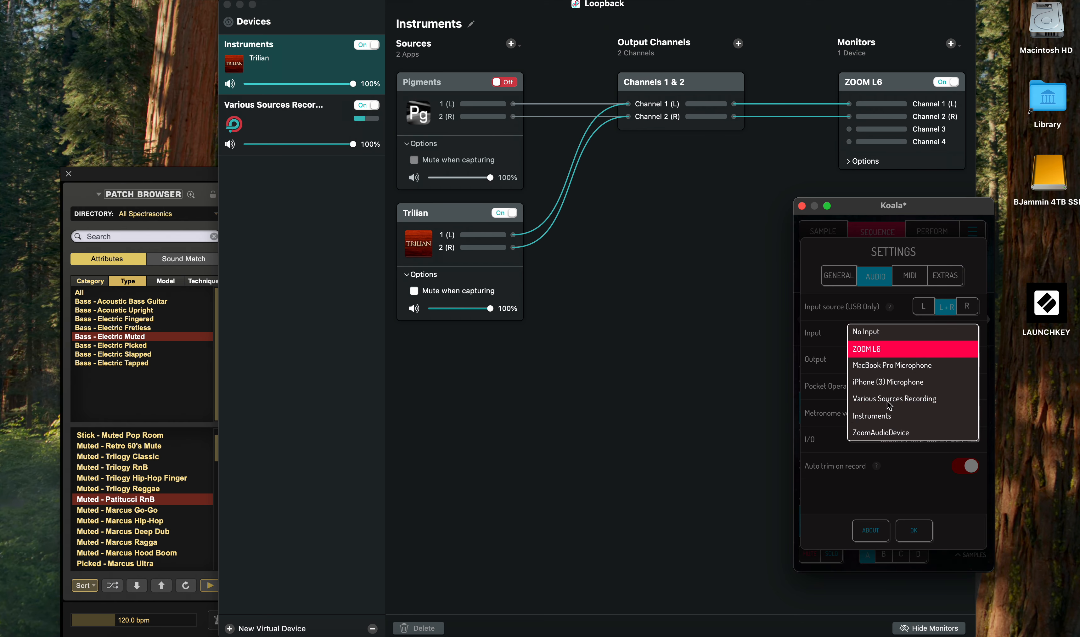
{"action": "left_click", "coordinate": [890, 421]}
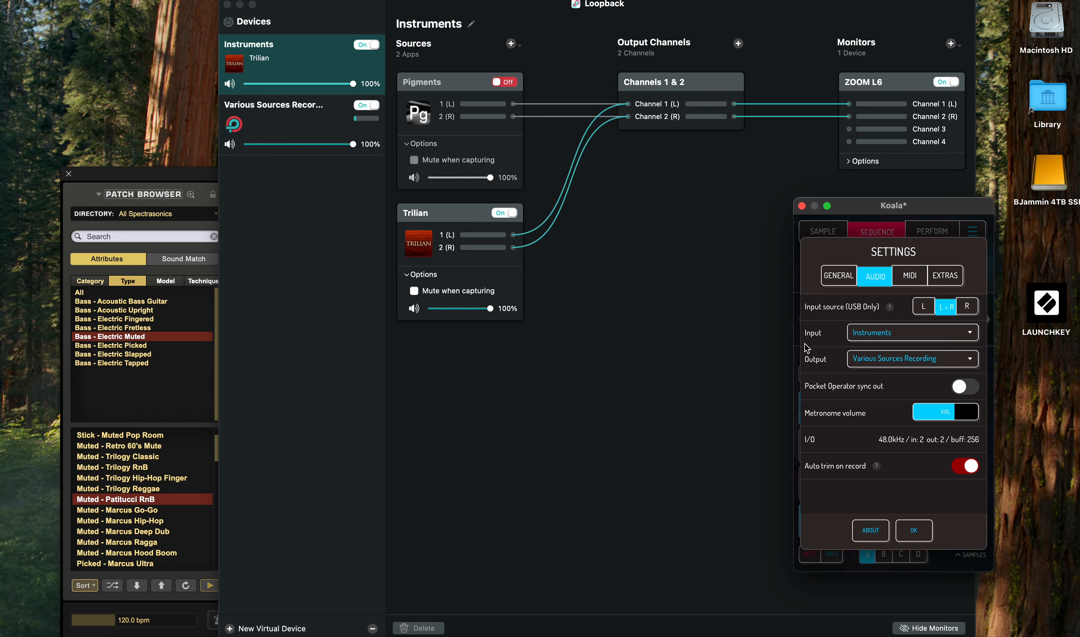
{"action": "left_click", "coordinate": [915, 529]}
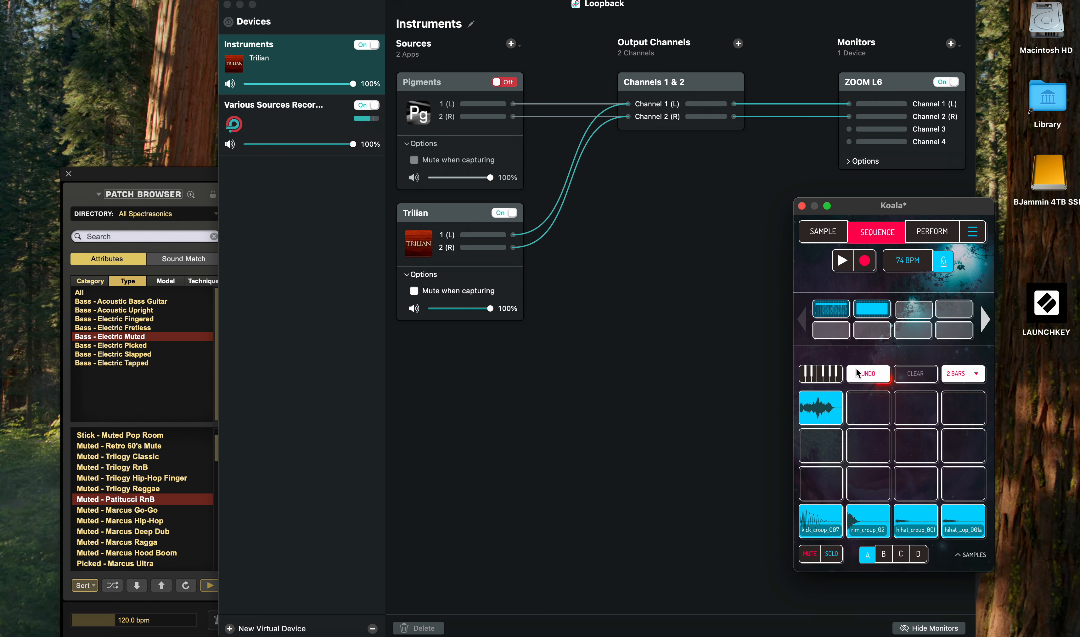
Audition the kick, rim and two hi-hat pads in the sample view
{"action": "left_click", "coordinate": [823, 233]}
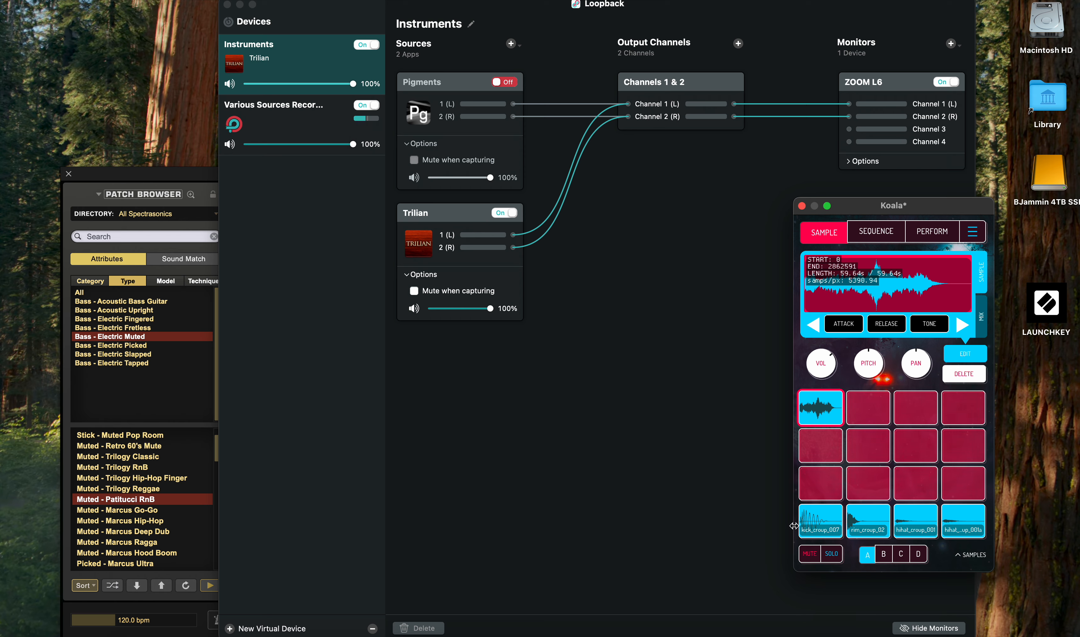
{"action": "left_click", "coordinate": [816, 516]}
{"action": "left_click", "coordinate": [870, 512]}
{"action": "left_click", "coordinate": [914, 517]}
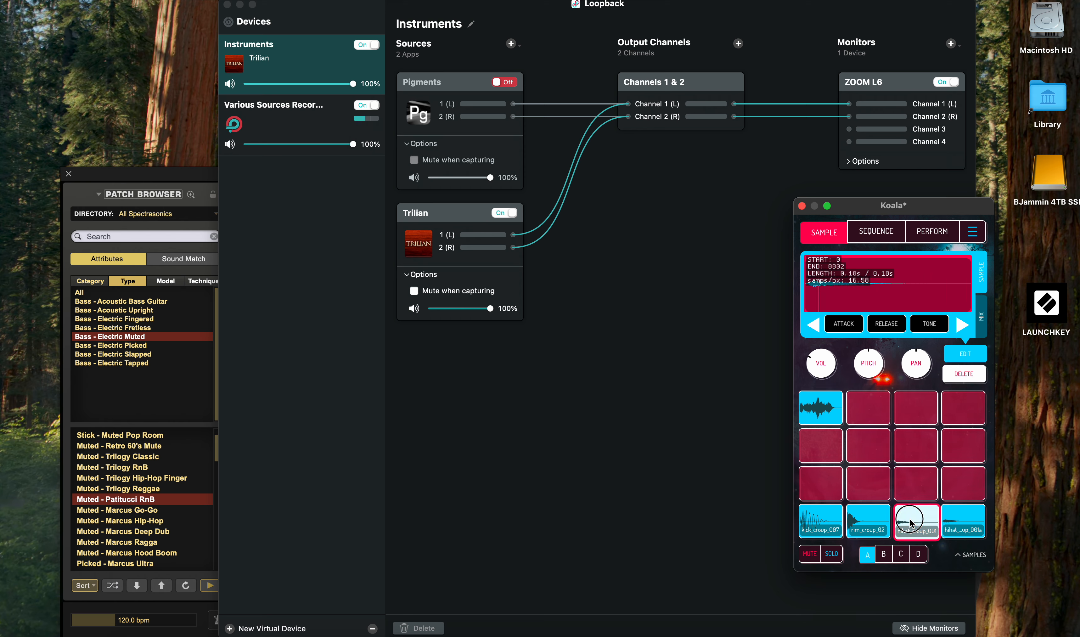
{"action": "left_click", "coordinate": [953, 520]}
{"action": "left_click", "coordinate": [831, 528]}
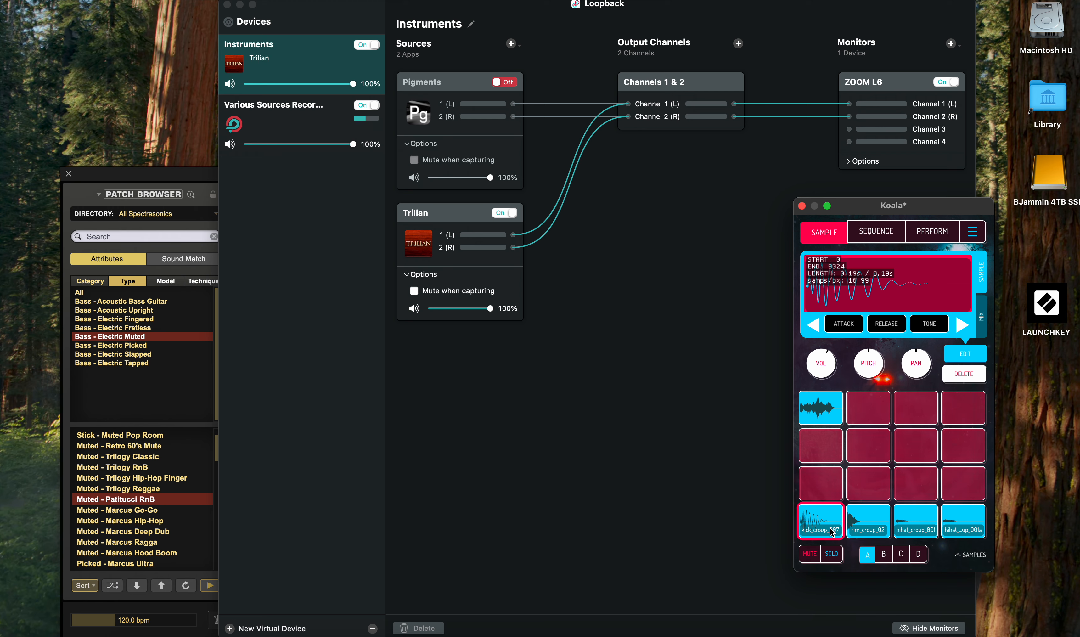
Choose MIDI channel 10 in Koala's MIDI settings and check the general settings
{"action": "left_click", "coordinate": [973, 231]}
{"action": "left_click", "coordinate": [971, 393]}
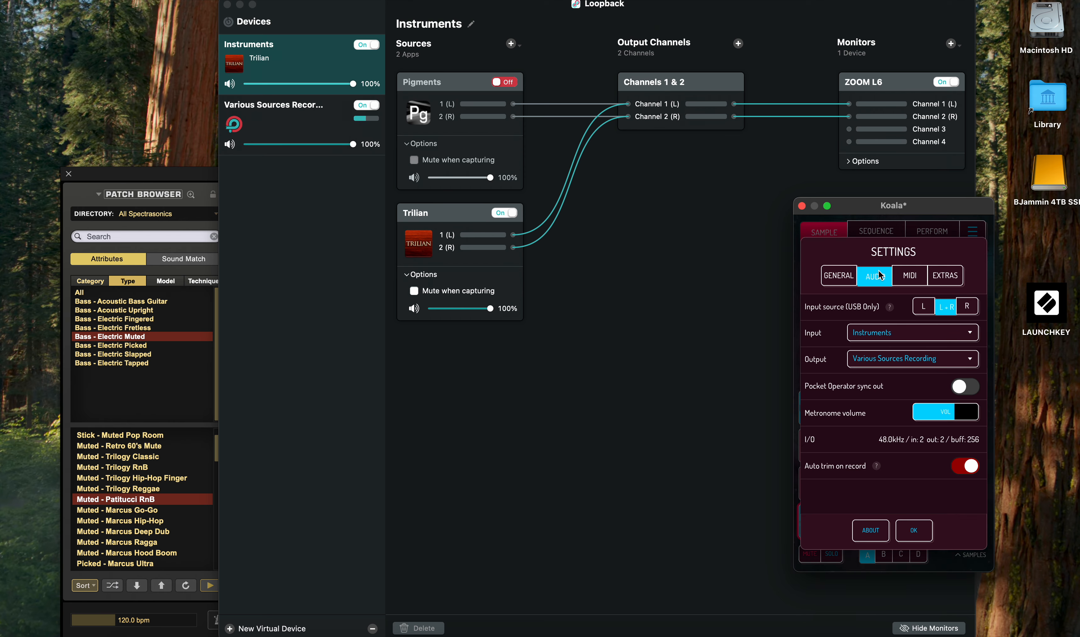
{"action": "left_click", "coordinate": [898, 279]}
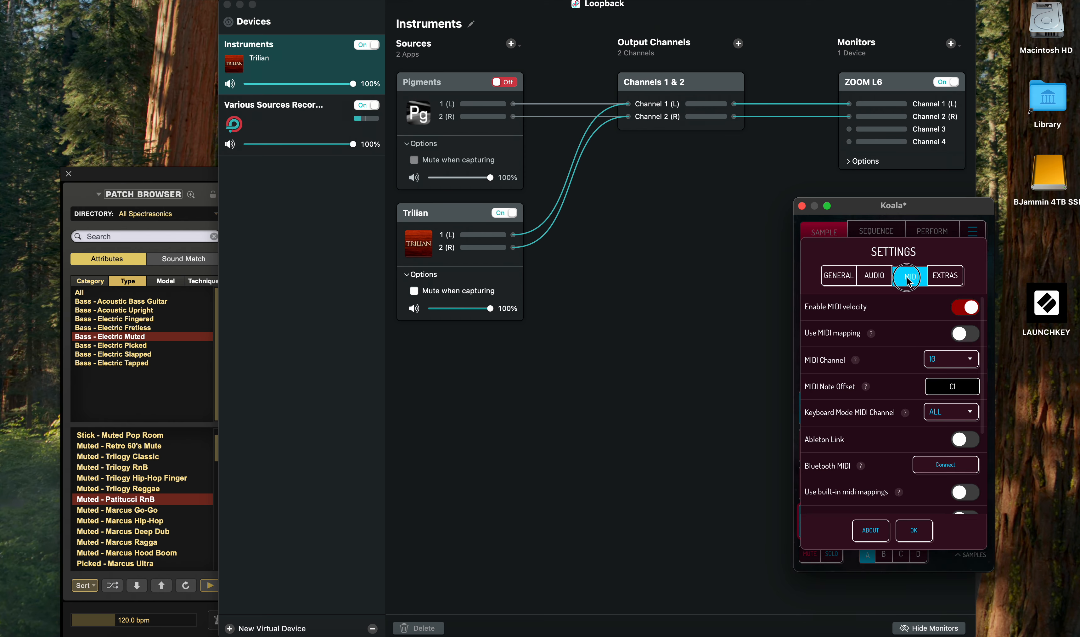
{"action": "left_click", "coordinate": [952, 360]}
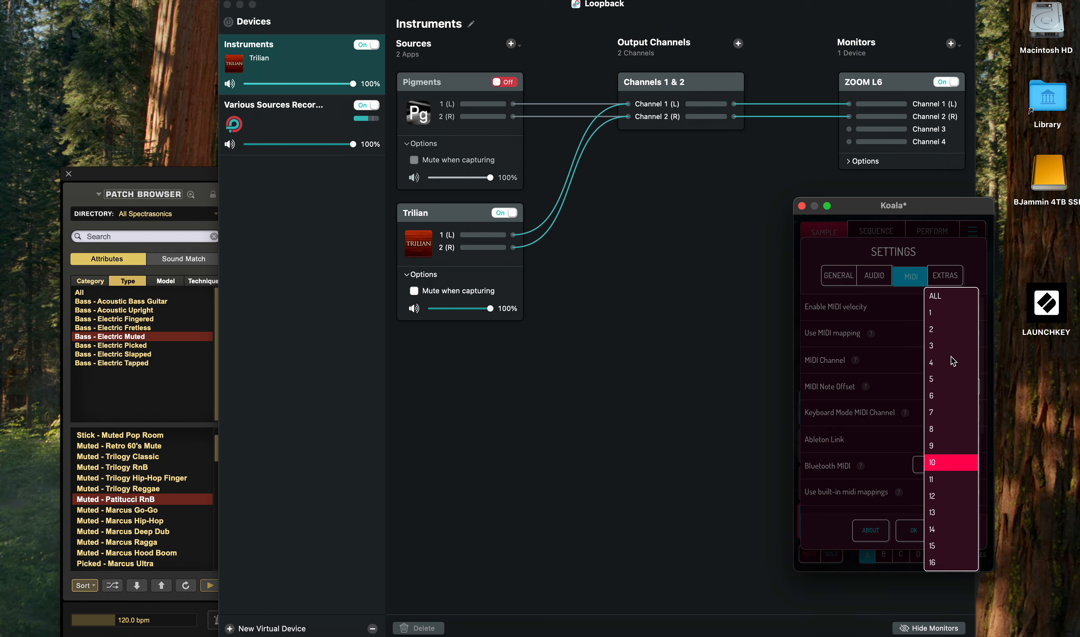
{"action": "left_click", "coordinate": [947, 467]}
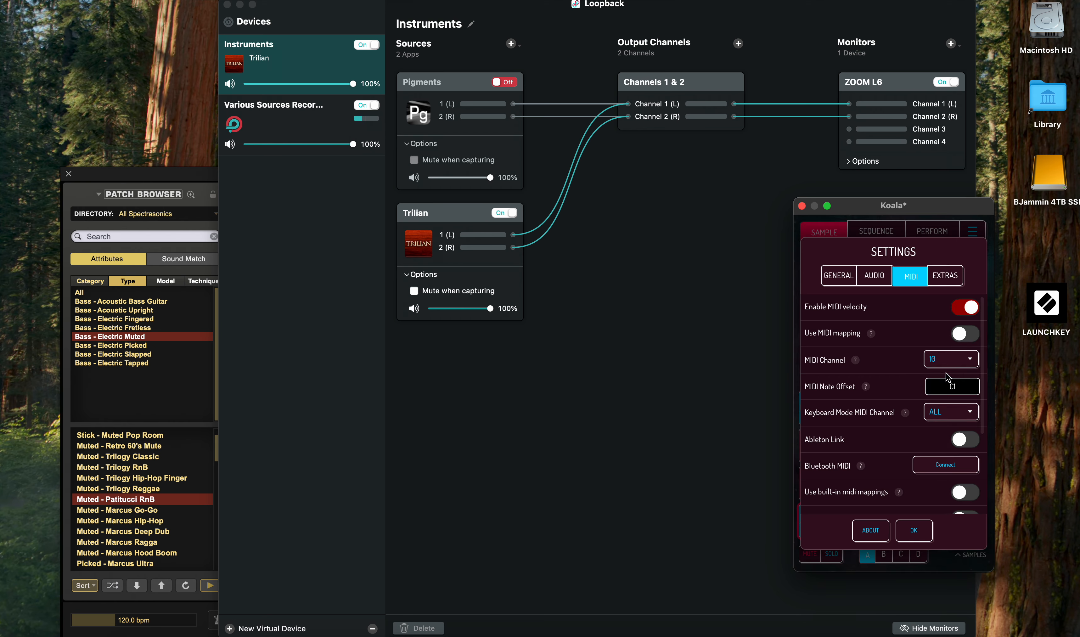
{"action": "left_click", "coordinate": [833, 280]}
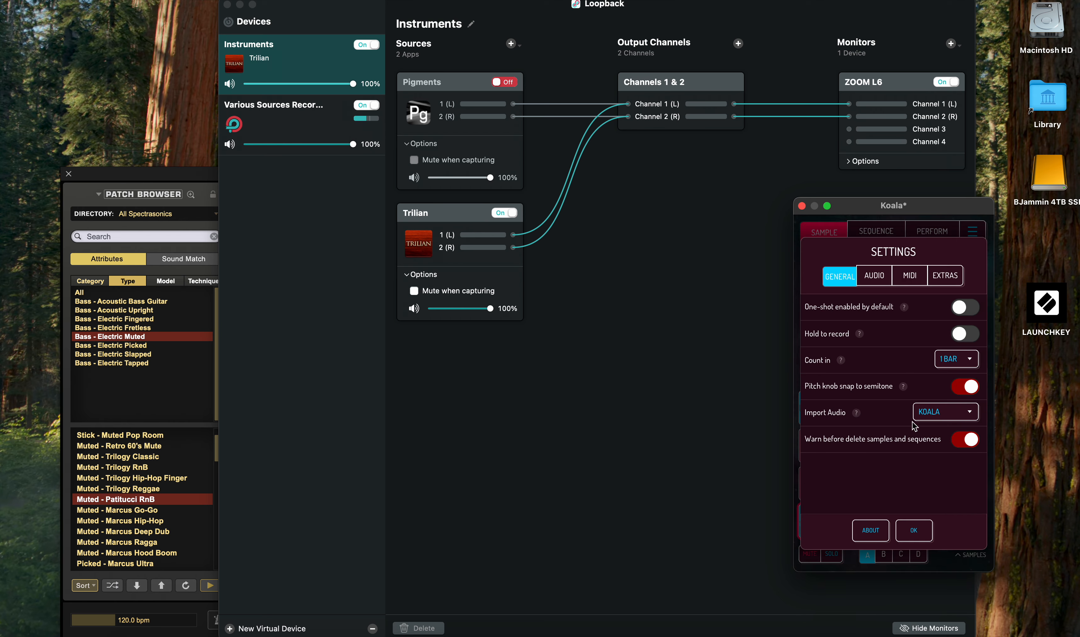
{"action": "left_click", "coordinate": [918, 531]}
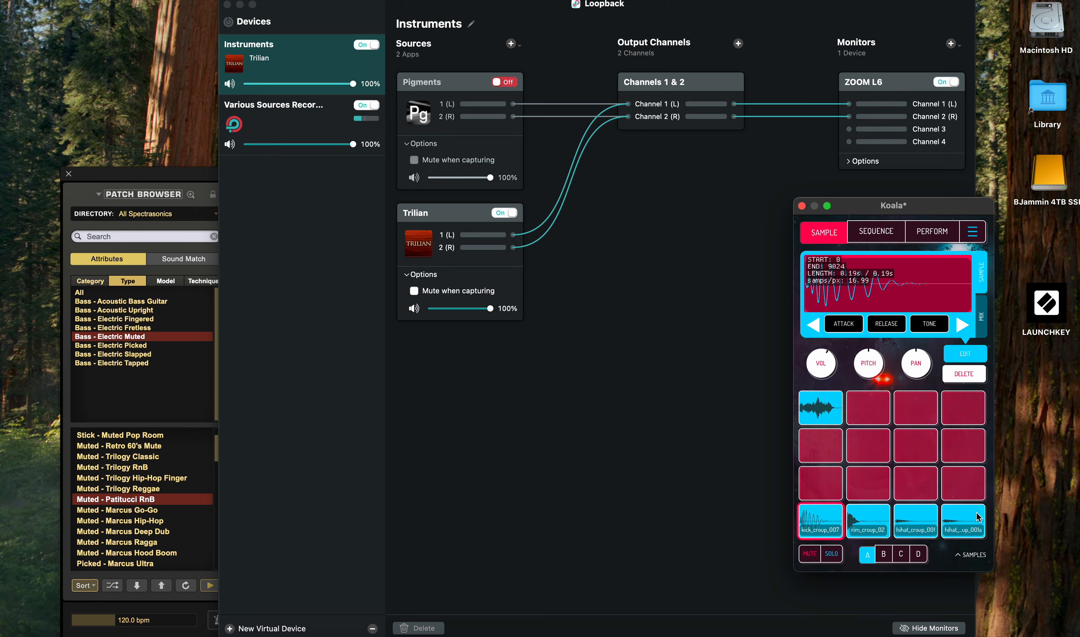
Copy the first sequence into the empty third sequence slot
{"action": "left_click", "coordinate": [872, 235]}
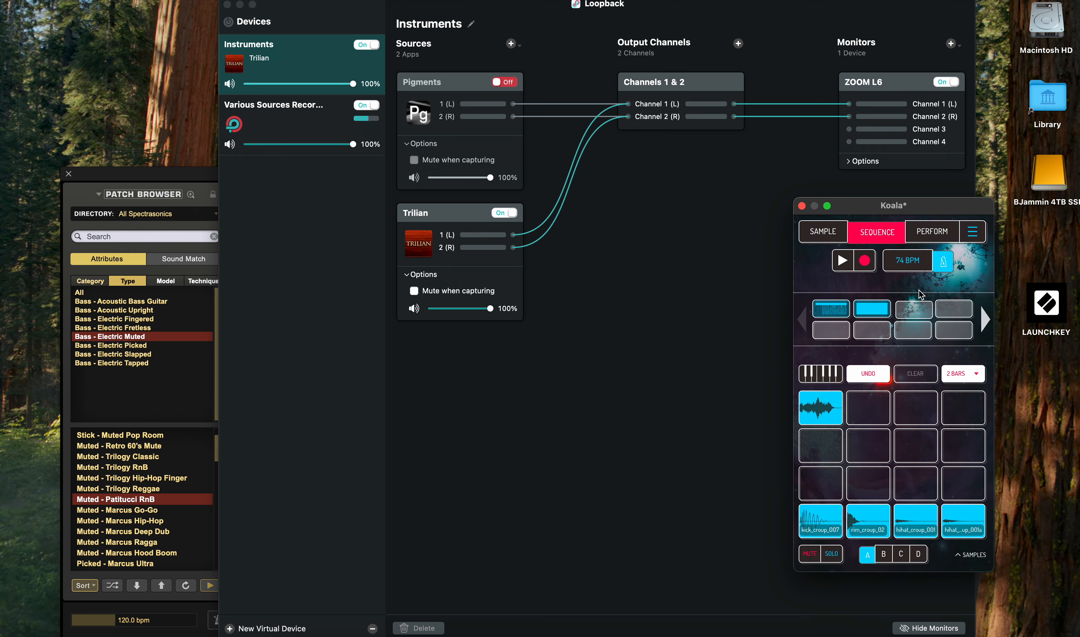
{"action": "left_click", "coordinate": [869, 312]}
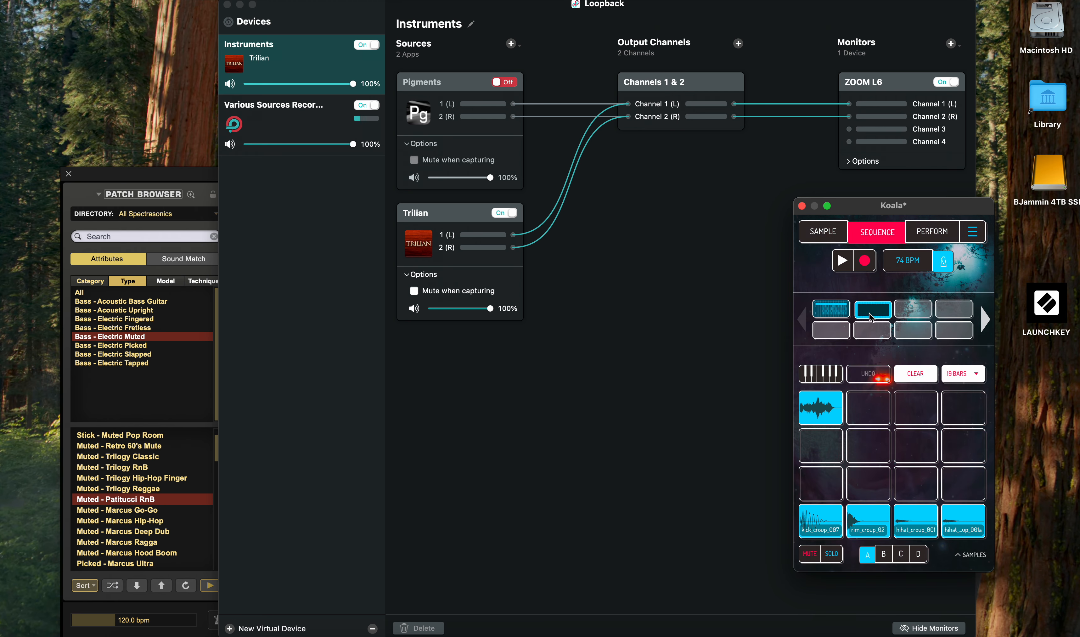
{"action": "left_click_drag", "start_coordinate": [827, 313], "coordinate": [913, 310]}
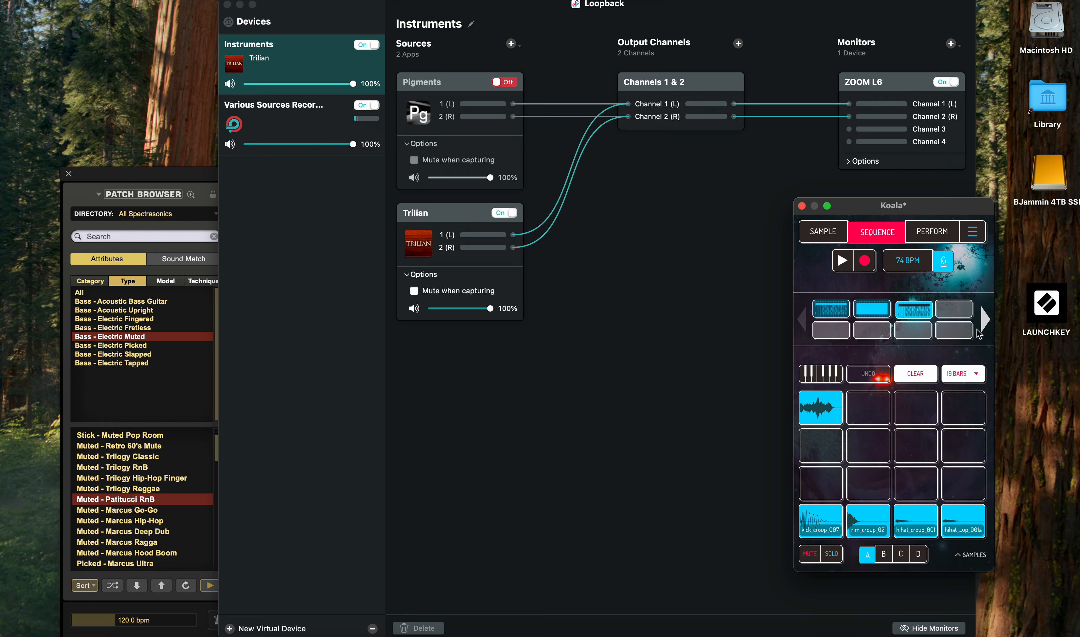
Shorten the copied sequence in the third slot to 13 bars
{"action": "left_click", "coordinate": [971, 379]}
{"action": "left_click", "coordinate": [964, 401]}
{"action": "left_click", "coordinate": [964, 401]}
{"action": "left_click", "coordinate": [965, 402]}
{"action": "left_click", "coordinate": [964, 401]}
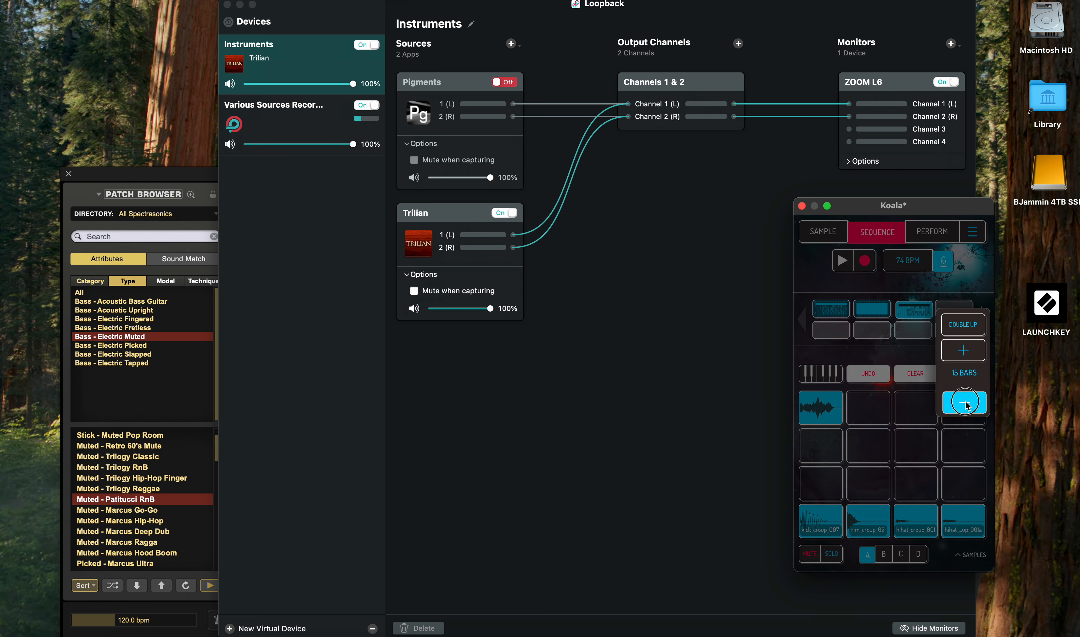
{"action": "left_click", "coordinate": [964, 402]}
{"action": "left_click", "coordinate": [964, 402]}
{"action": "left_click", "coordinate": [911, 317]}
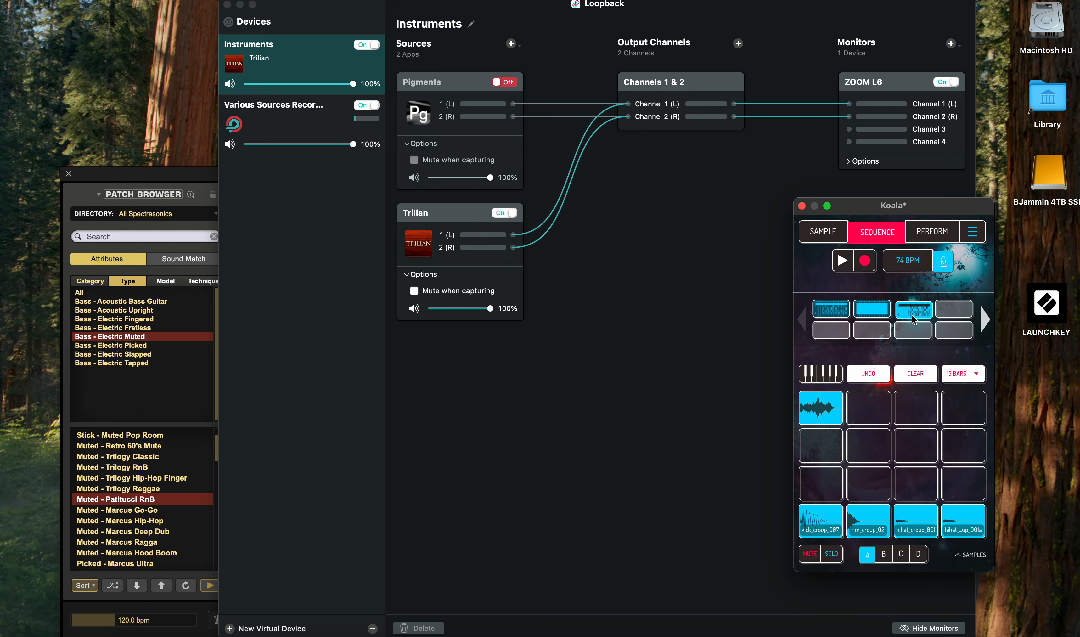
Open the third sequence in the note editor and play it from the start
{"action": "double_click", "coordinate": [911, 315]}
{"action": "left_click", "coordinate": [922, 316]}
{"action": "left_click", "coordinate": [888, 299]}
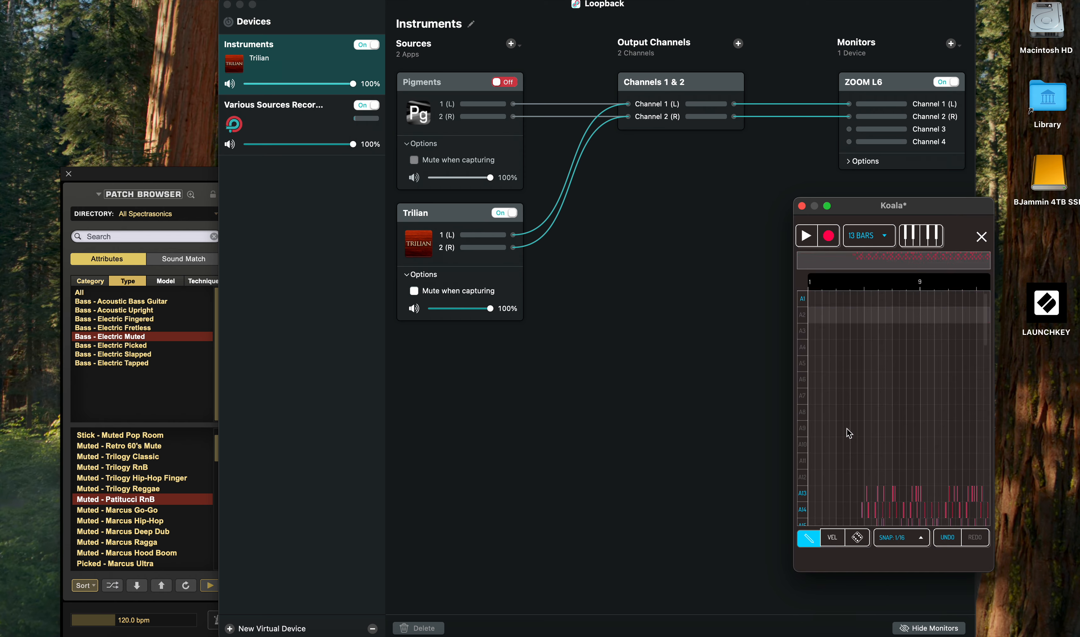
{"action": "left_click", "coordinate": [854, 283]}
{"action": "key", "text": "space"}
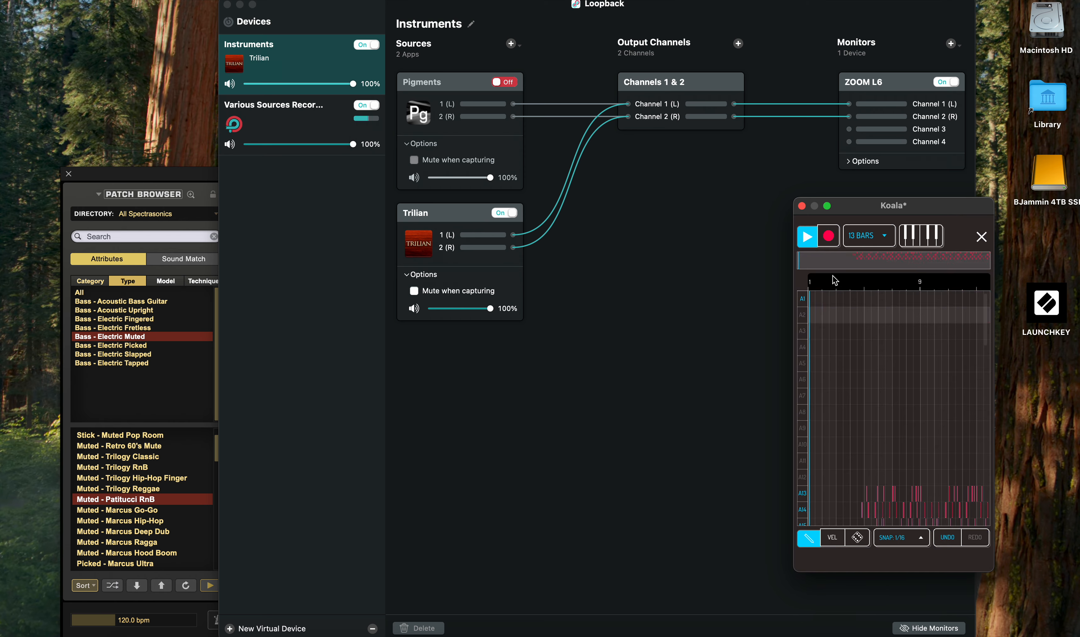
{"action": "left_click", "coordinate": [860, 288]}
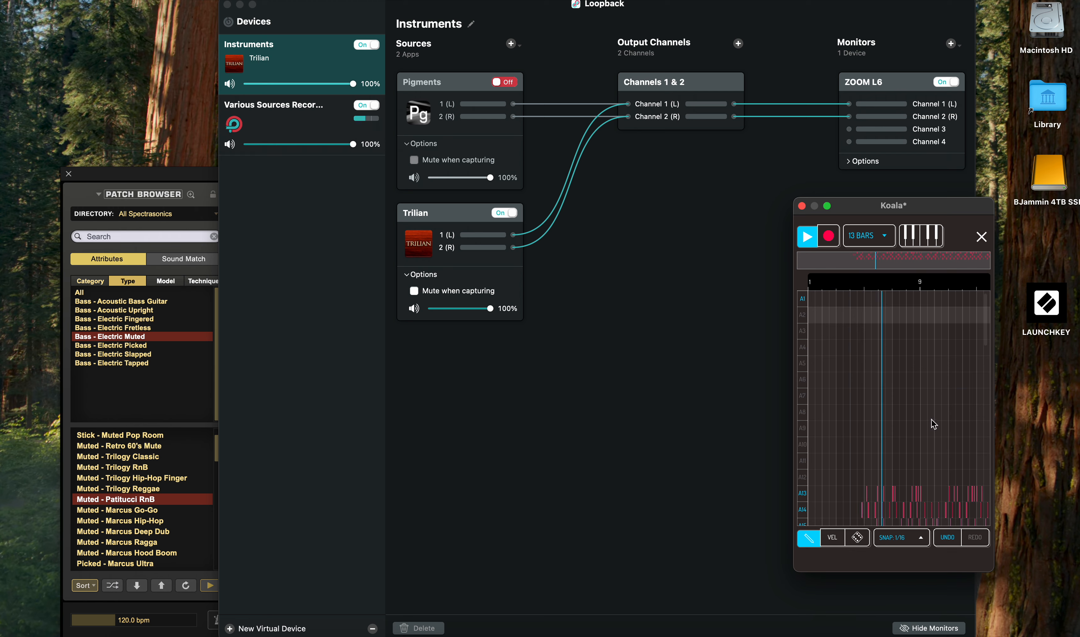
Close the note editor, stop playback and clear the copied sequence from the third slot
{"action": "left_click", "coordinate": [981, 238]}
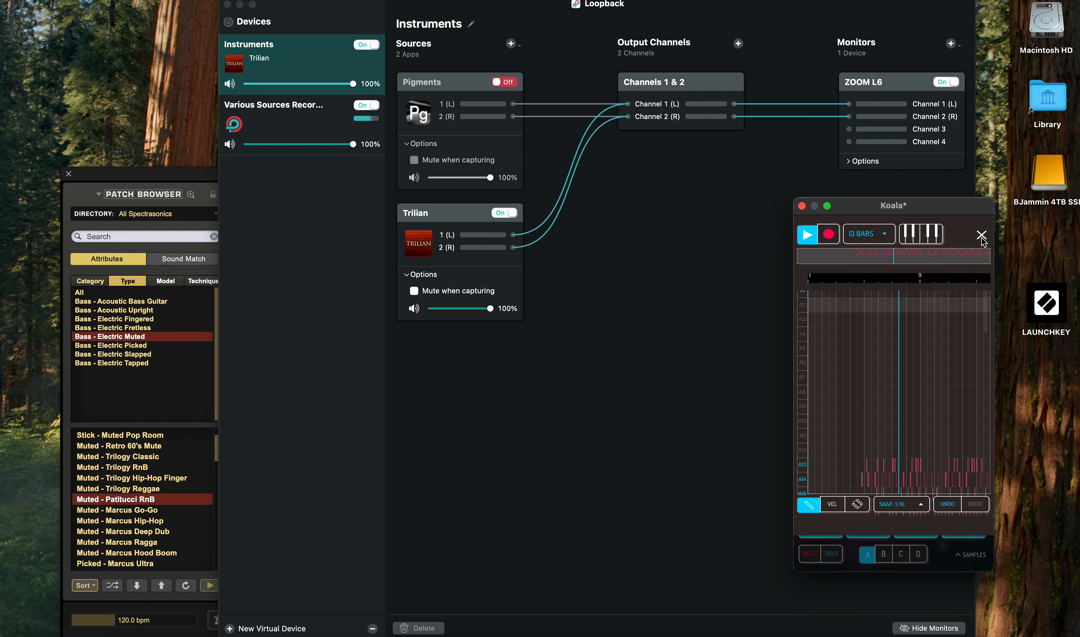
{"action": "left_click", "coordinate": [835, 262]}
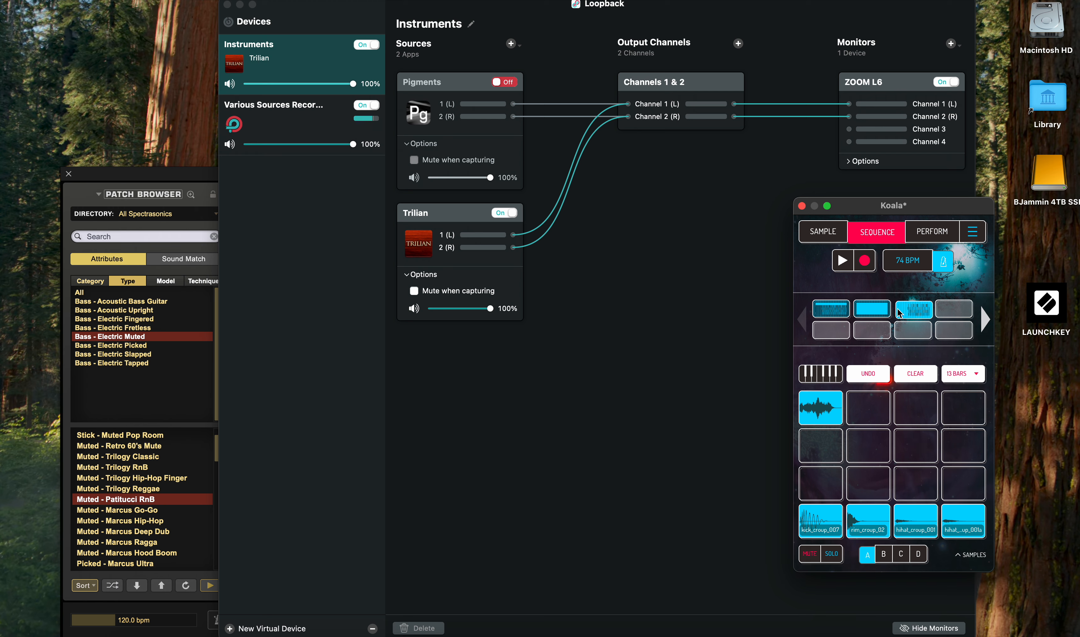
{"action": "left_click_drag", "start_coordinate": [904, 306], "coordinate": [886, 281]}
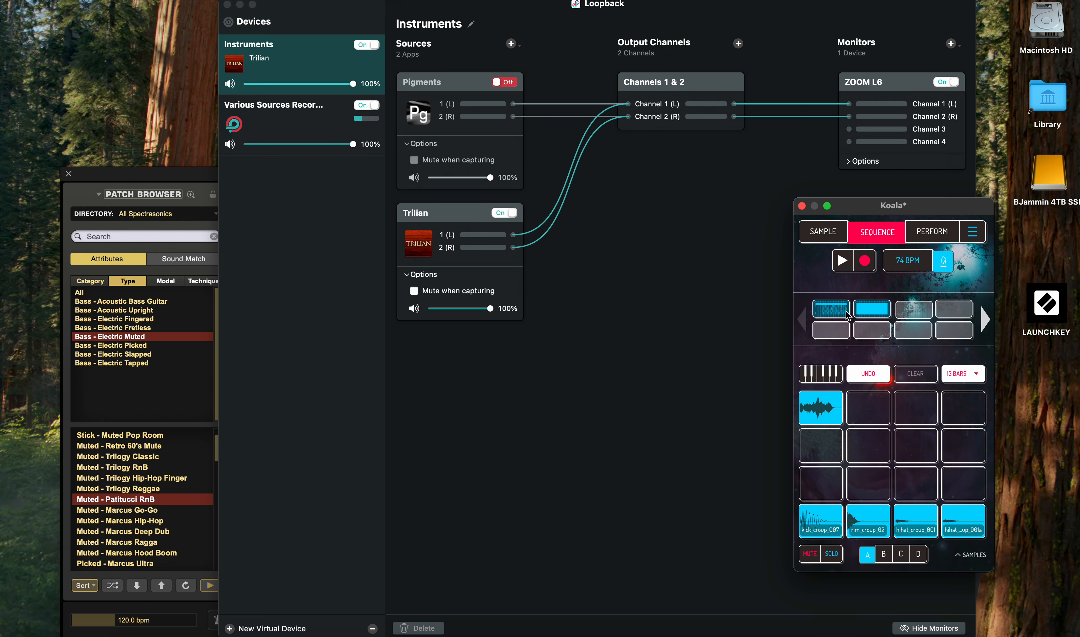
Test sample recording on the empty second pad in Koala, play back the takes and delete them
{"action": "left_click", "coordinate": [824, 239]}
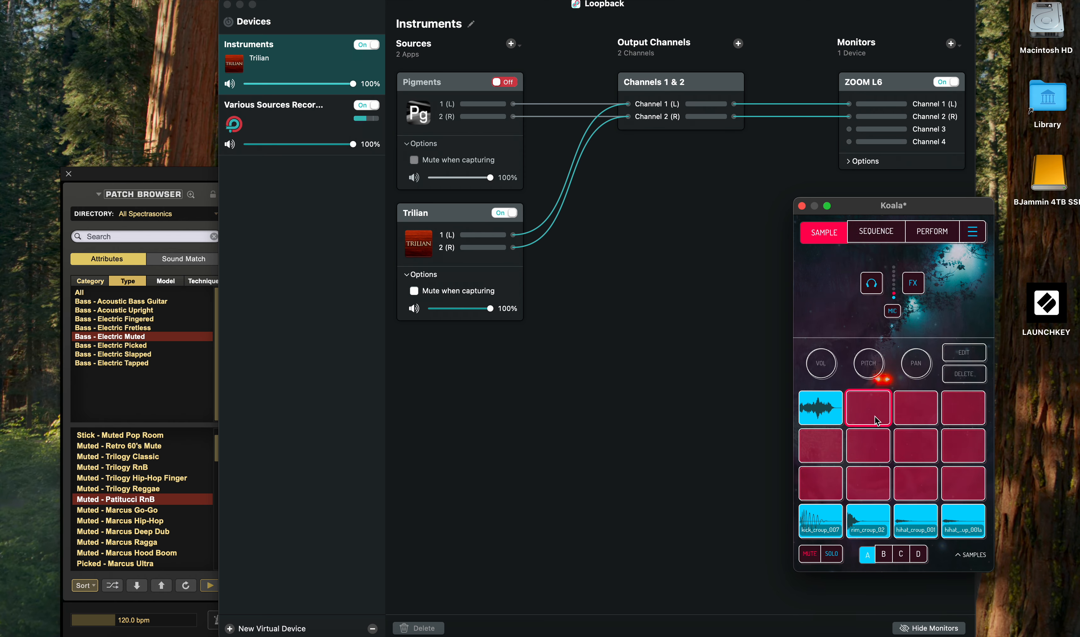
{"action": "left_click", "coordinate": [978, 236]}
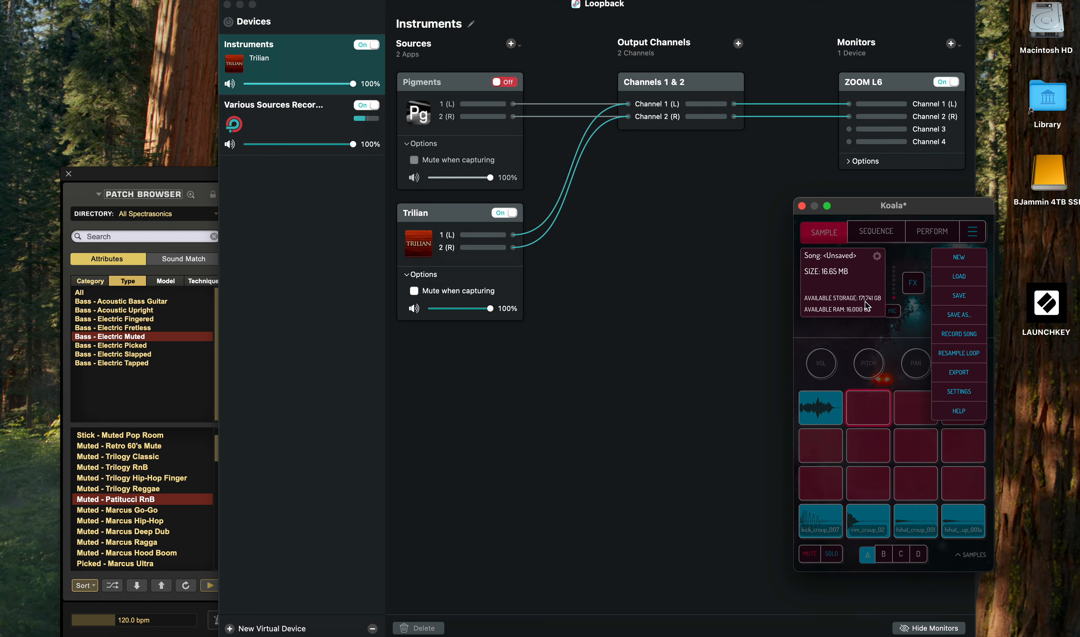
{"action": "left_click", "coordinate": [868, 337]}
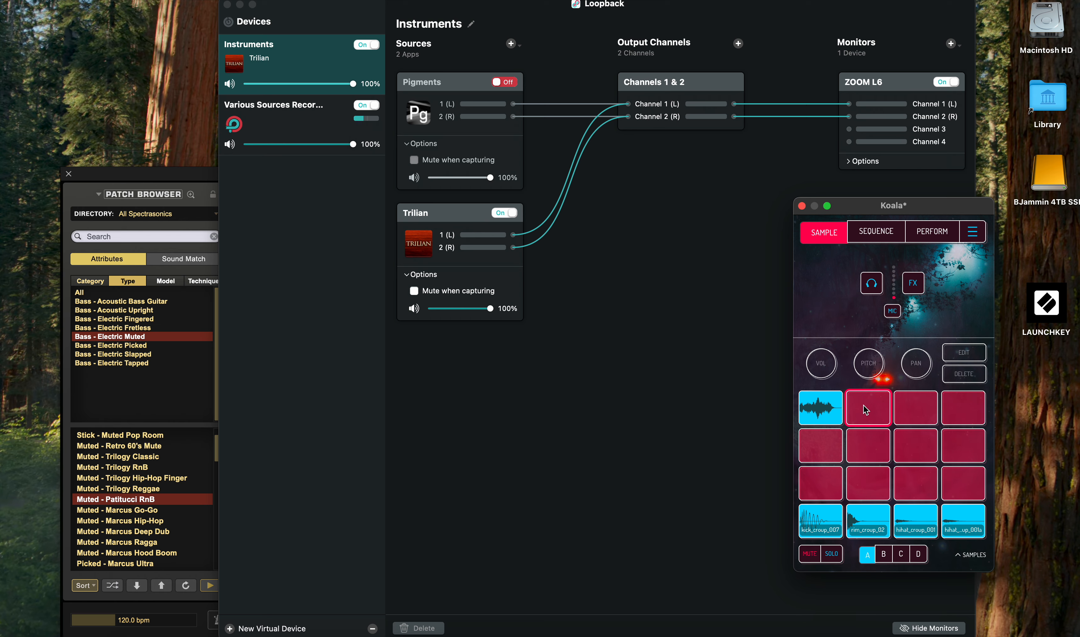
{"action": "left_click", "coordinate": [868, 406]}
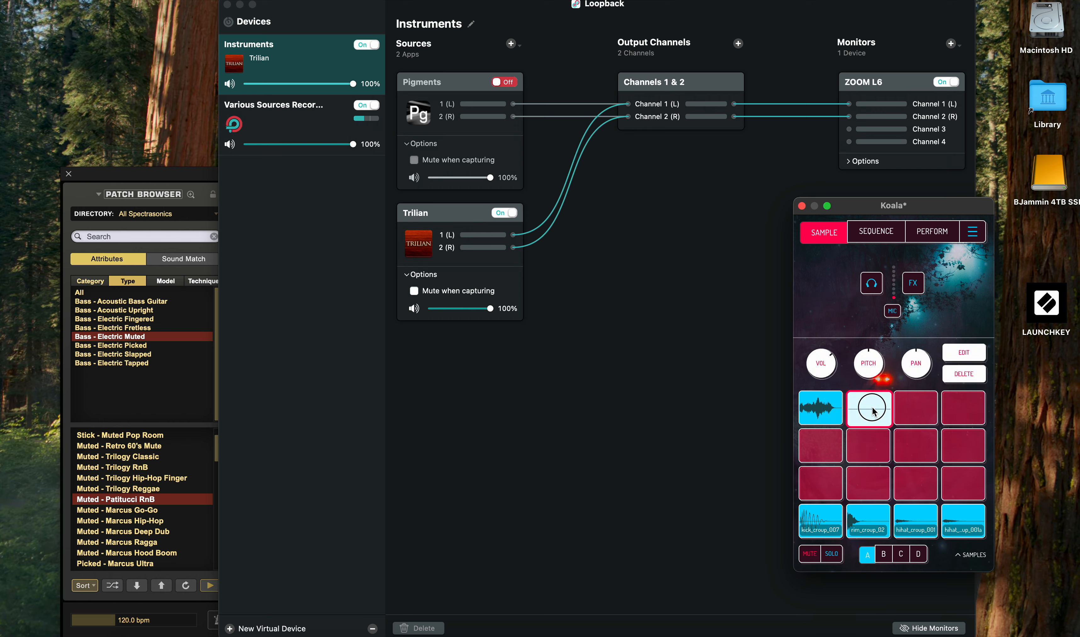
{"action": "left_click", "coordinate": [872, 407]}
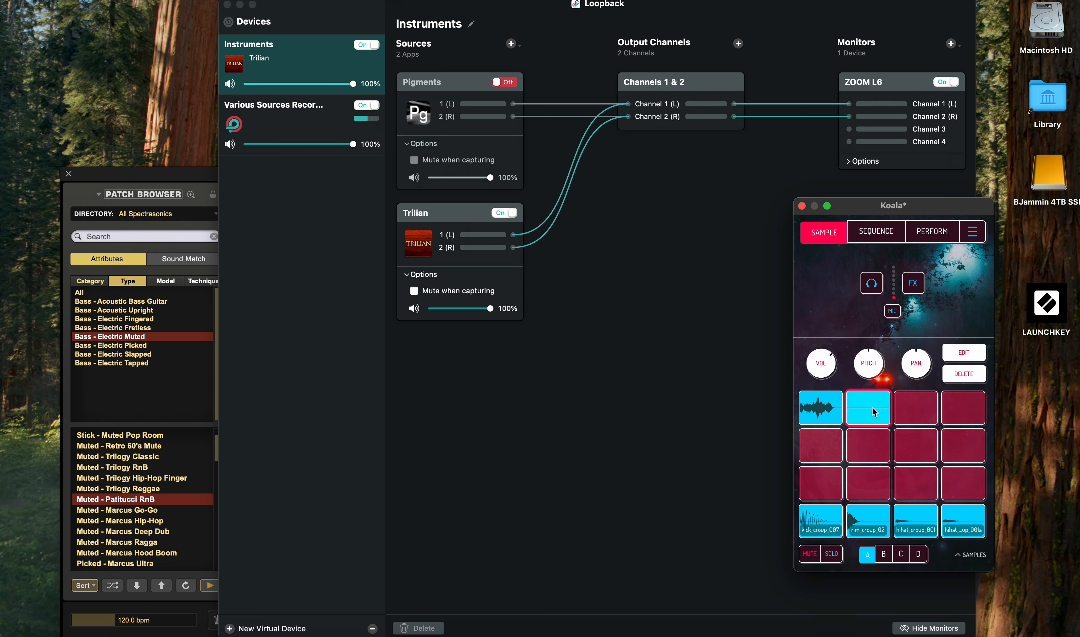
{"action": "left_click", "coordinate": [872, 407]}
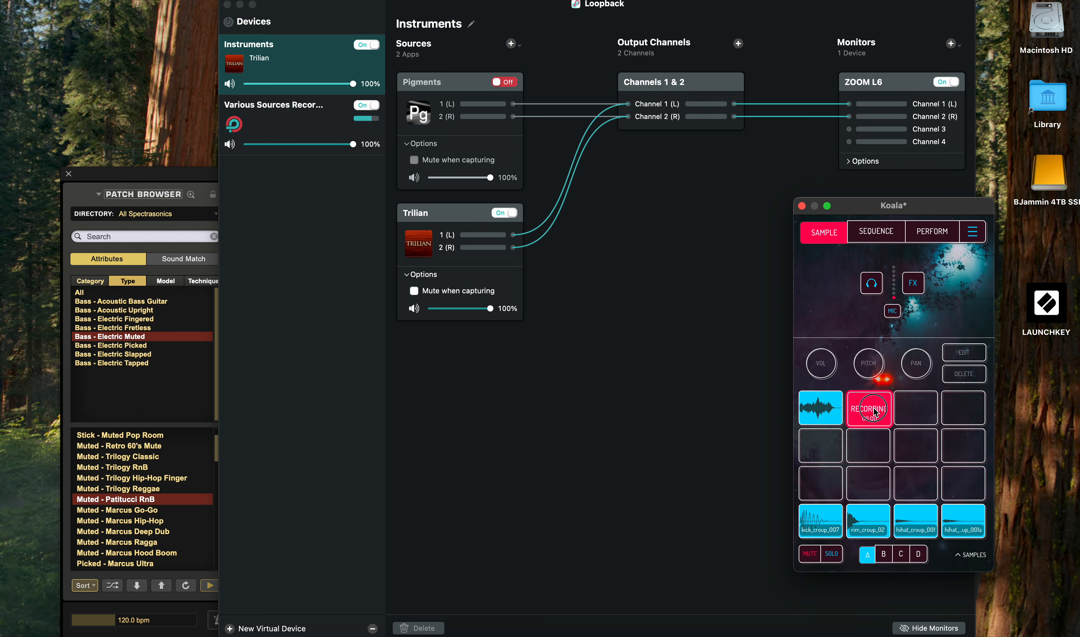
{"action": "left_click", "coordinate": [877, 411]}
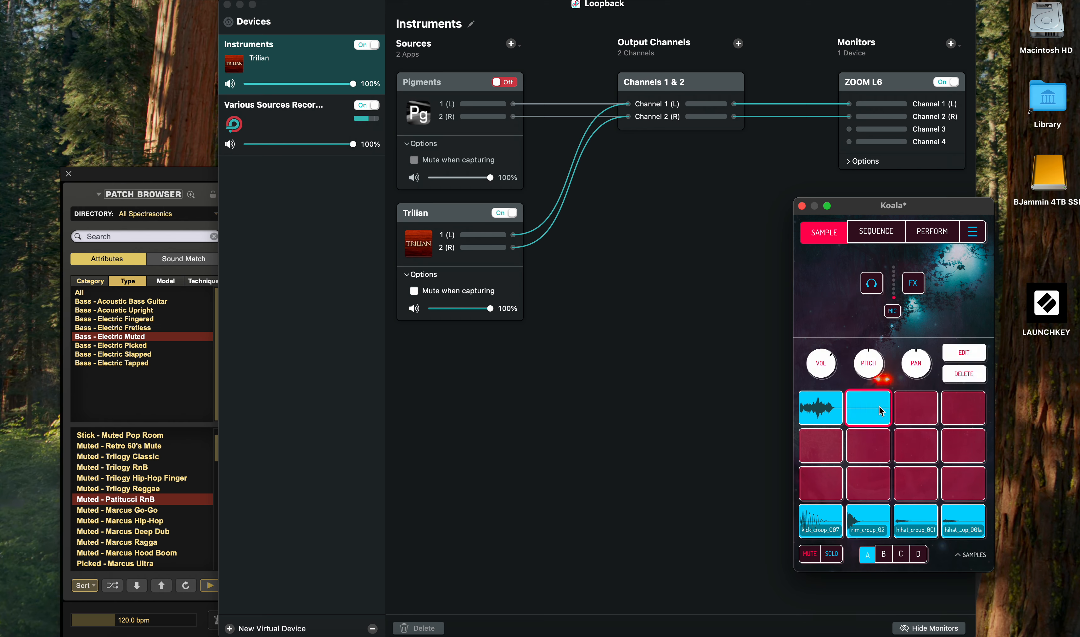
{"action": "left_click", "coordinate": [879, 406]}
{"action": "left_click", "coordinate": [879, 407]}
{"action": "left_click", "coordinate": [958, 372]}
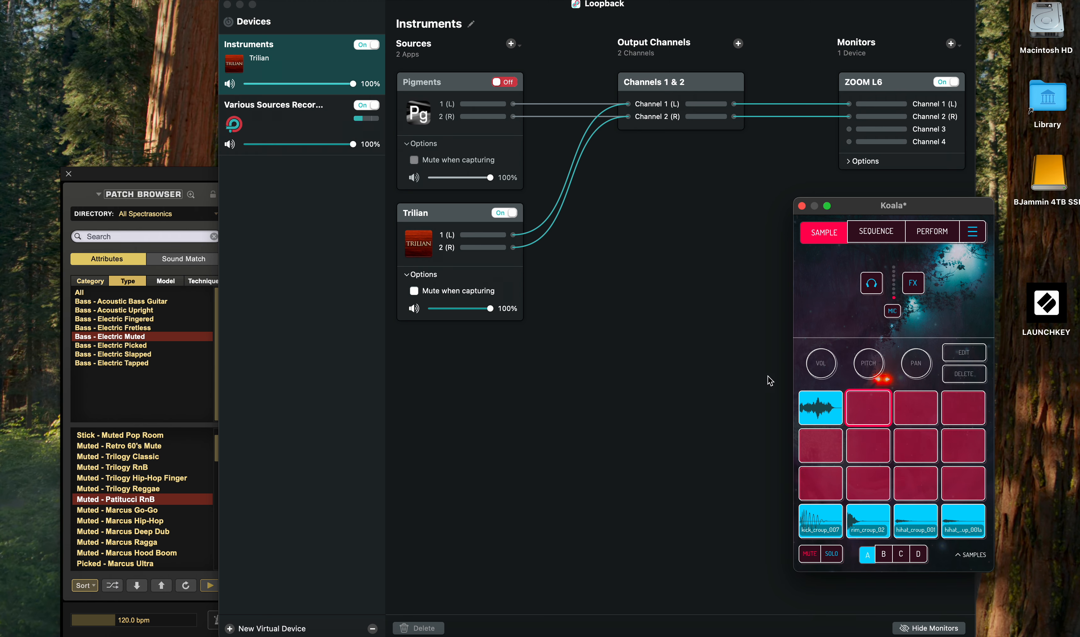
Record a short Trilian bass phrase on the second pad, trim its start in the sample editor and discard it
{"action": "left_click", "coordinate": [870, 409]}
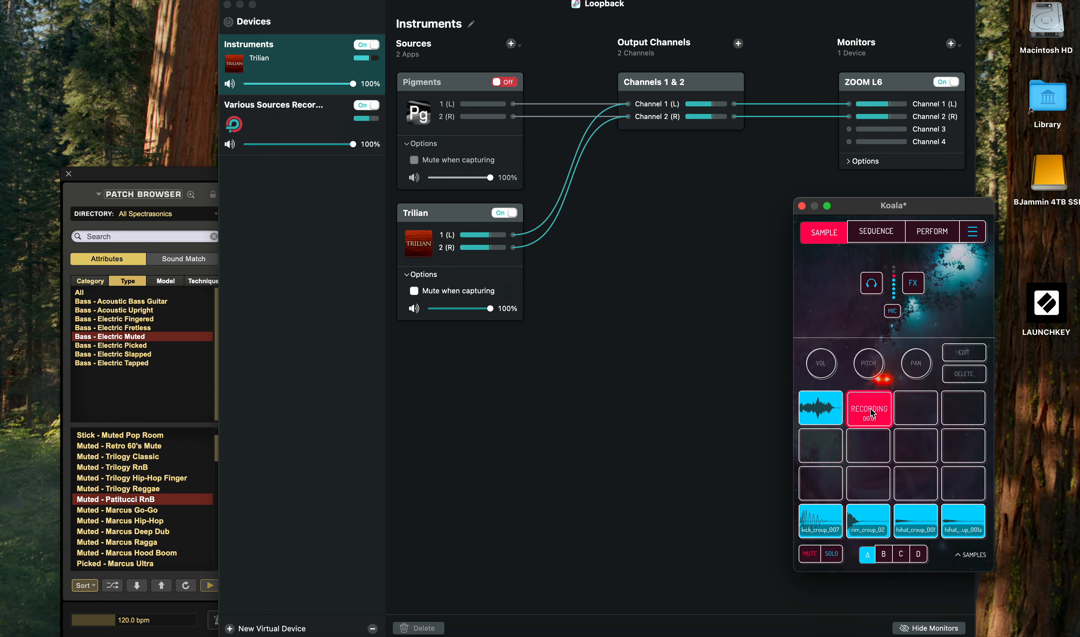
{"action": "left_click", "coordinate": [873, 409]}
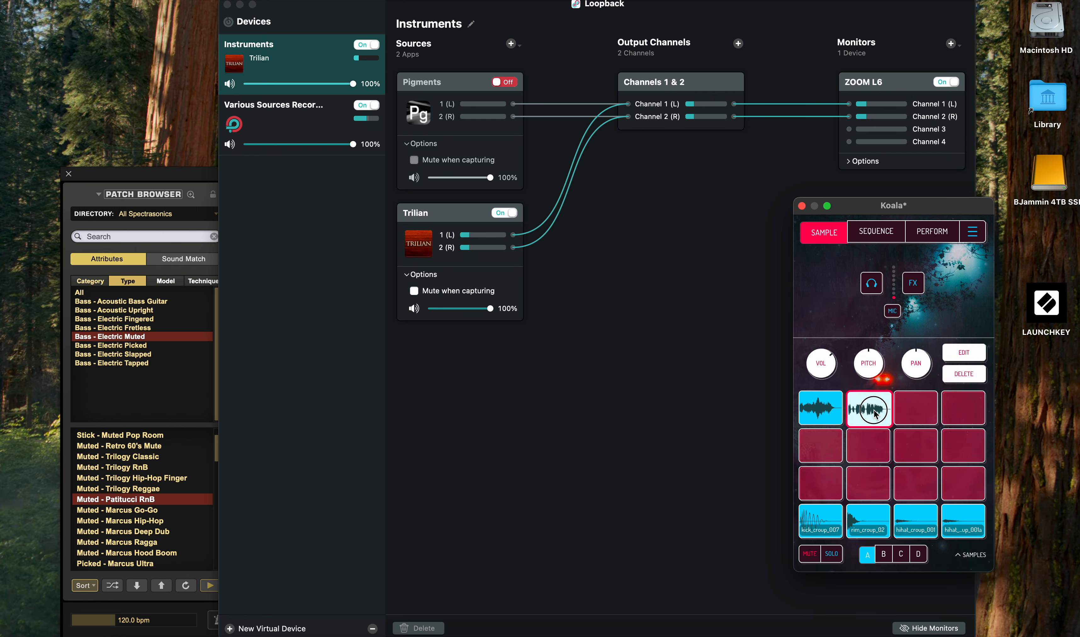
{"action": "left_click", "coordinate": [950, 360]}
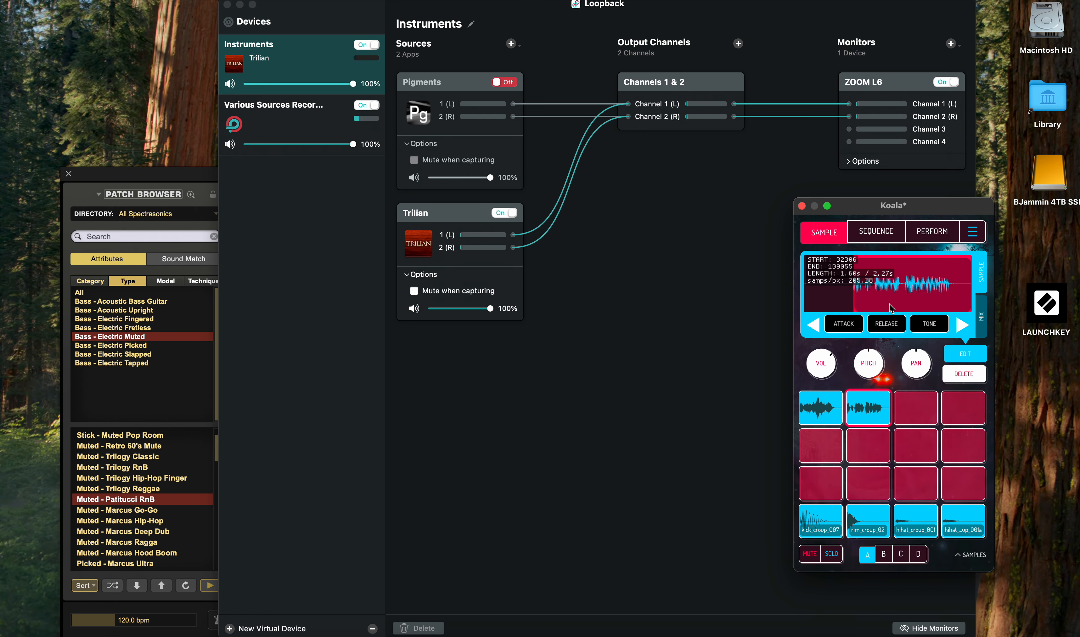
{"action": "left_click_drag", "start_coordinate": [879, 388], "coordinate": [878, 361]}
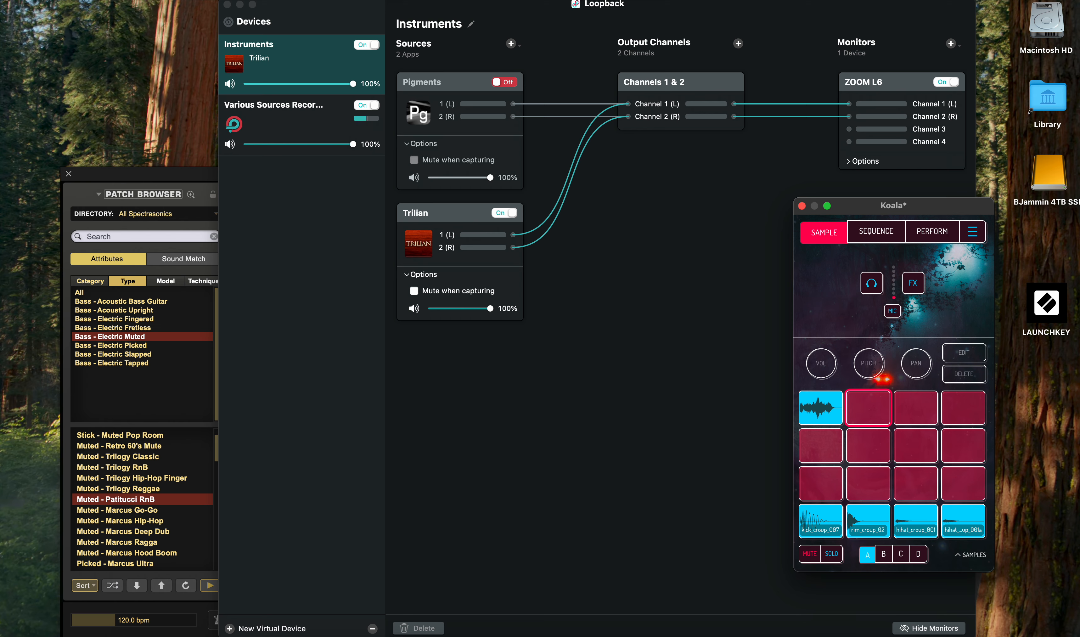
Empty the macOS Trash and confirm the permanent deletion
{"action": "right_click", "coordinate": [962, 633]}
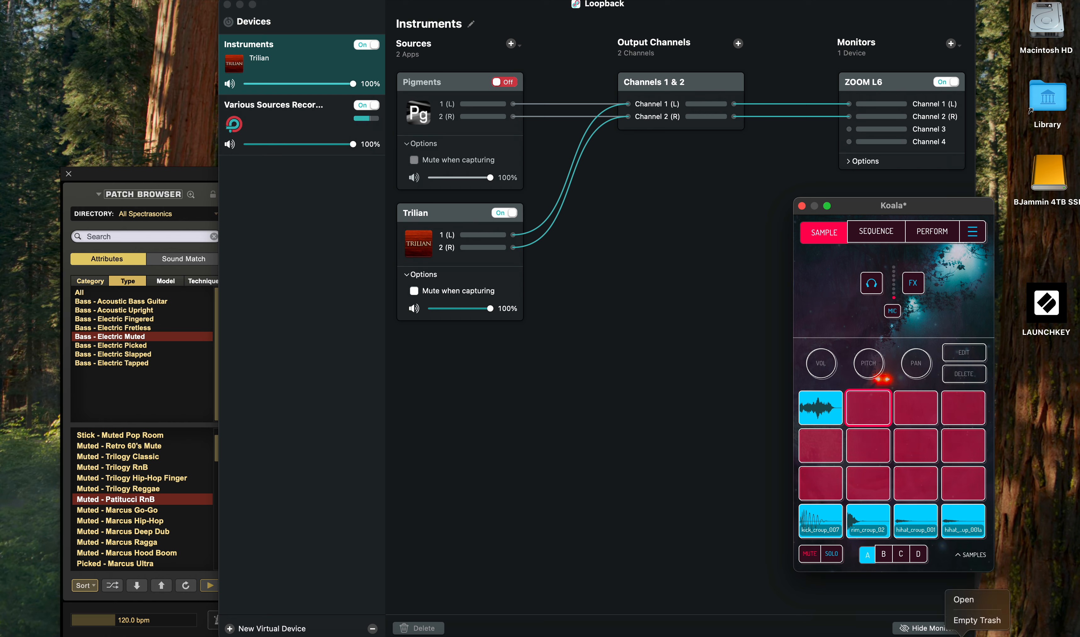
{"action": "left_click", "coordinate": [976, 630]}
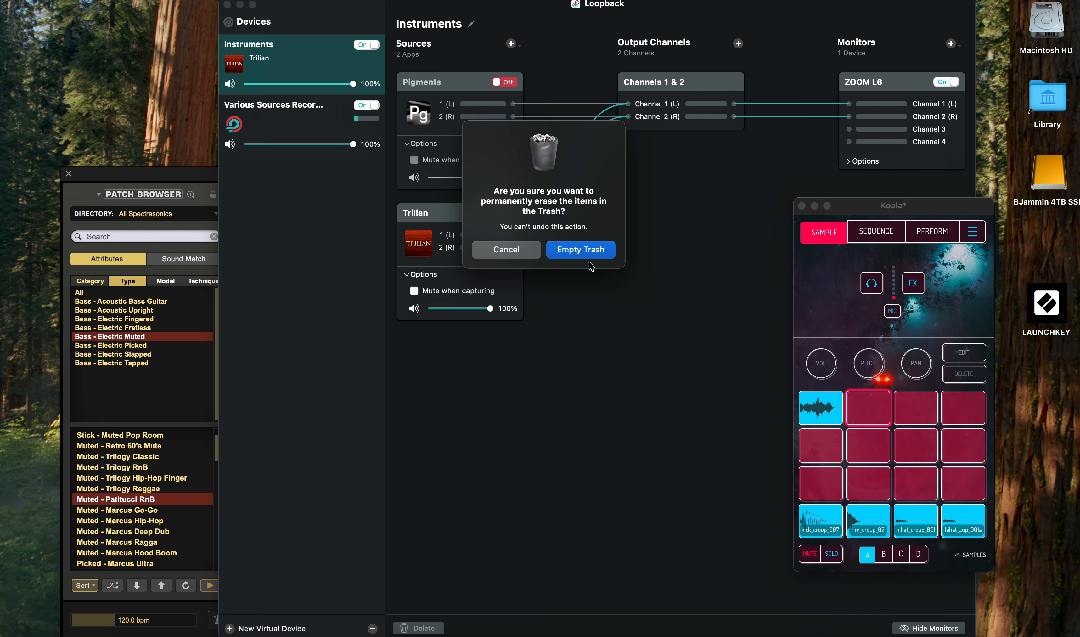
{"action": "left_click", "coordinate": [588, 258]}
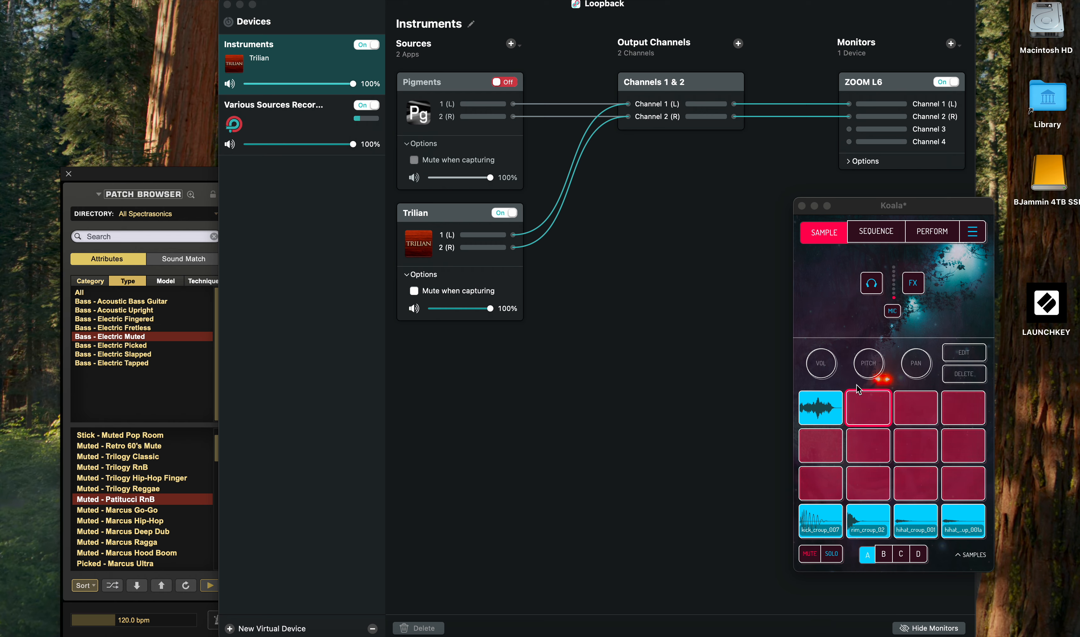
Try recording a sample on the second pad while the empty 13-bar third sequence plays
{"action": "left_click", "coordinate": [882, 236]}
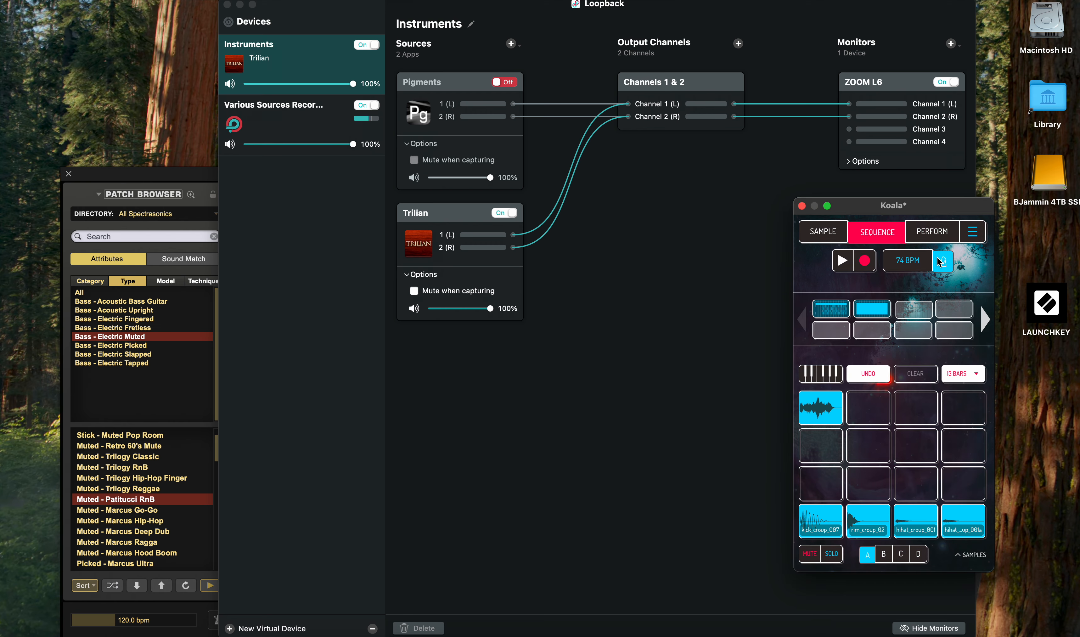
{"action": "left_click", "coordinate": [846, 262]}
{"action": "left_click", "coordinate": [827, 233]}
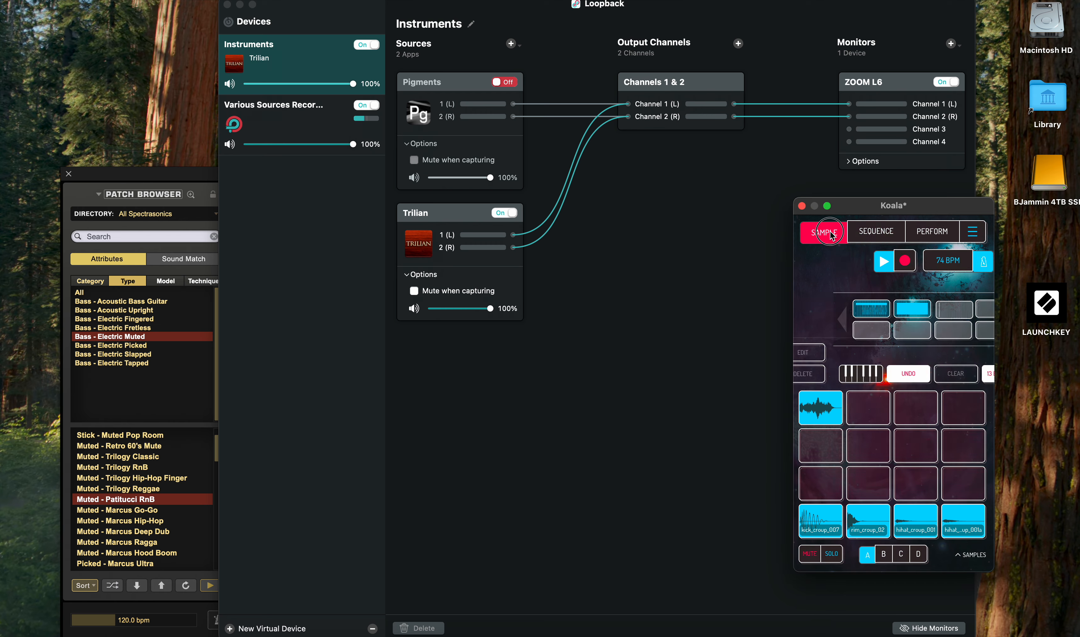
{"action": "left_click", "coordinate": [875, 400]}
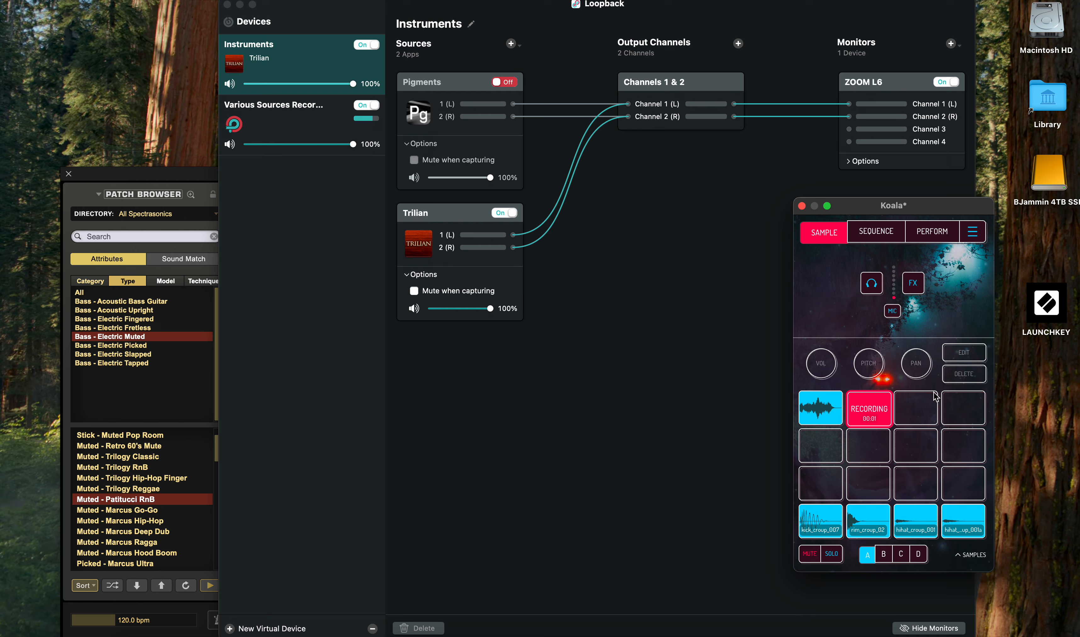
{"action": "left_click", "coordinate": [876, 409]}
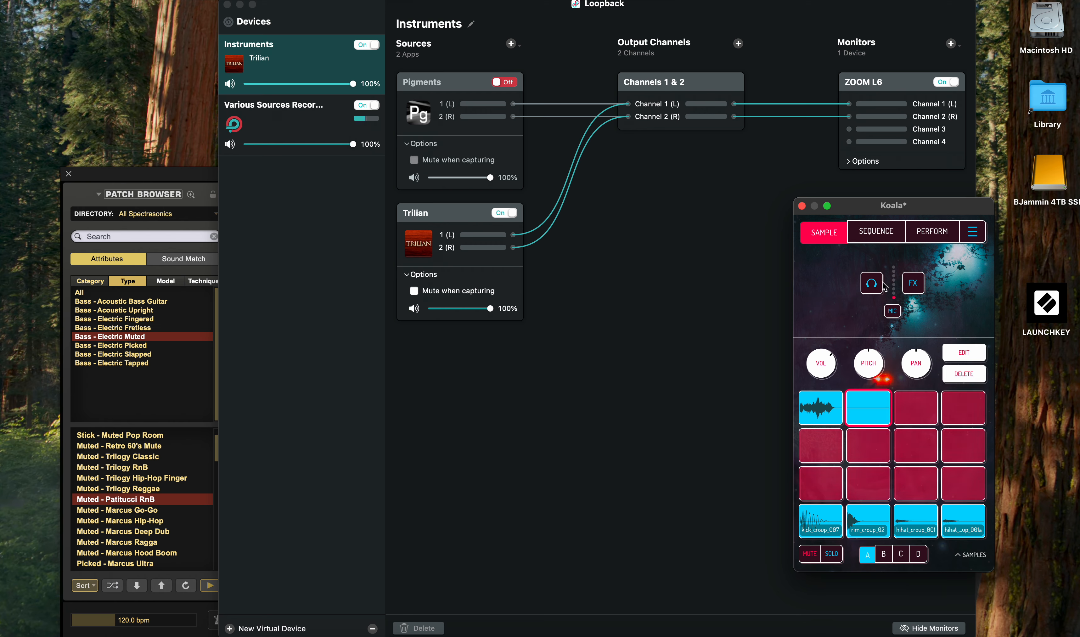
Stop the sequence, check the second pad's recording in the sample editor and delete it
{"action": "left_click", "coordinate": [876, 231]}
{"action": "left_click", "coordinate": [815, 229]}
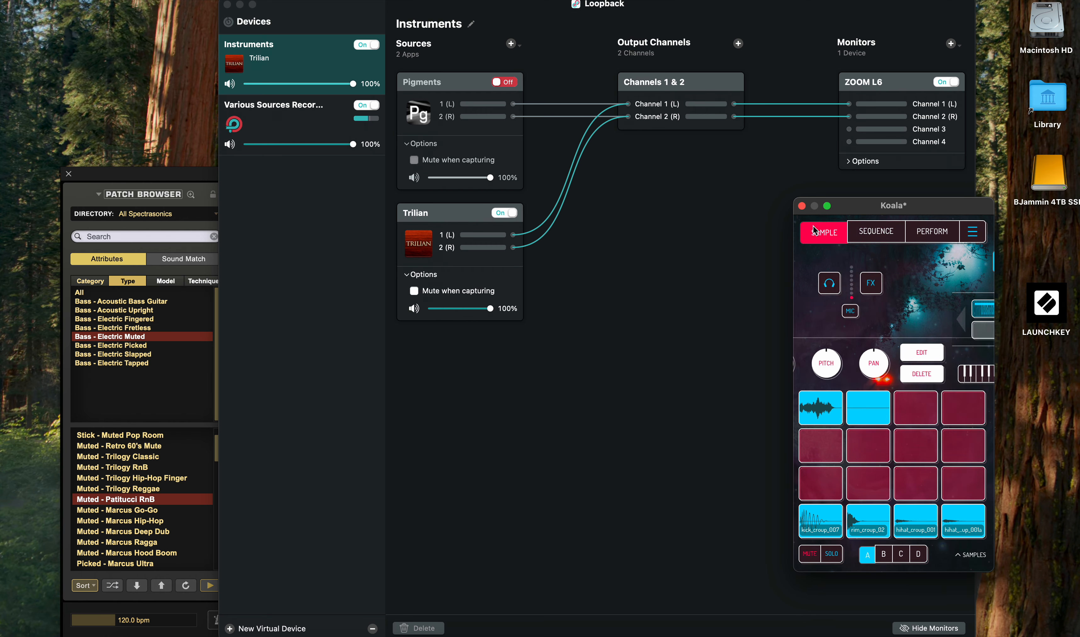
{"action": "left_click", "coordinate": [878, 411]}
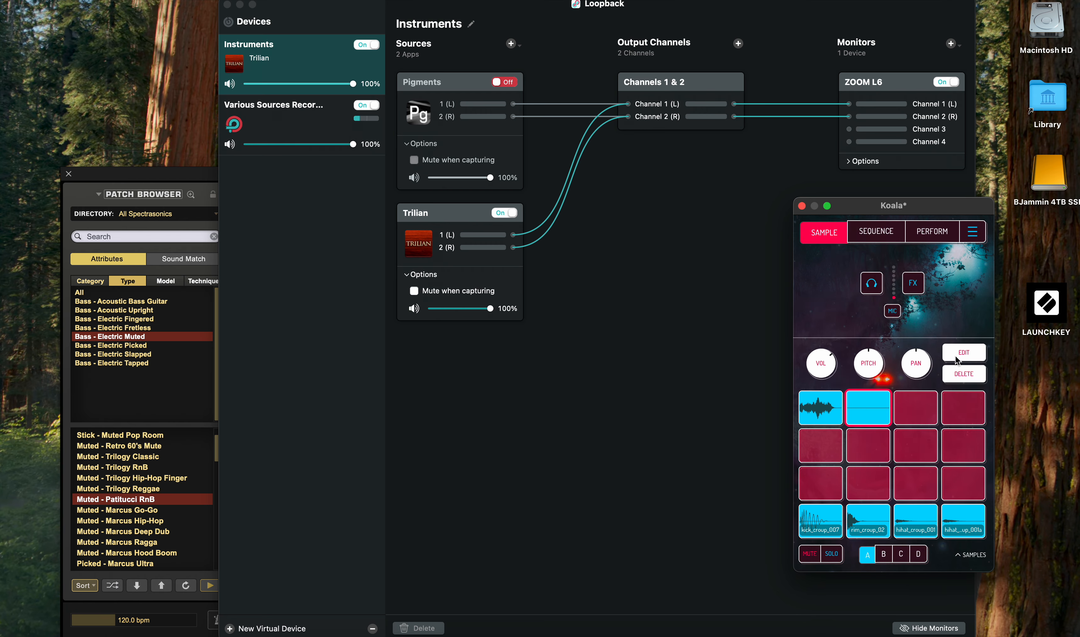
{"action": "left_click", "coordinate": [955, 355]}
{"action": "left_click", "coordinate": [878, 415]}
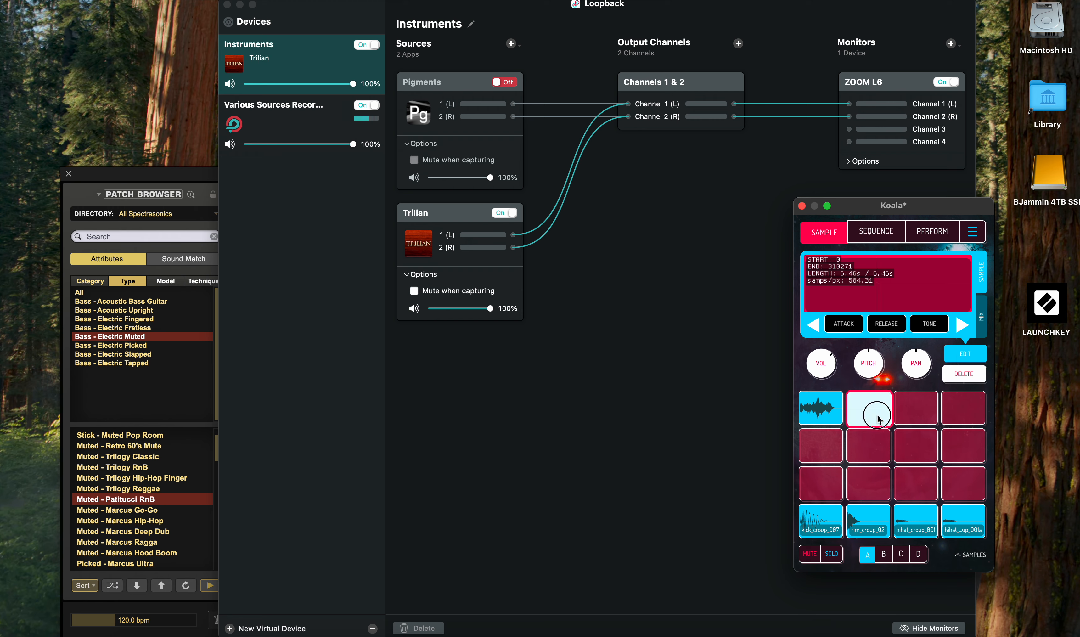
{"action": "left_click_drag", "start_coordinate": [877, 415], "coordinate": [890, 356]}
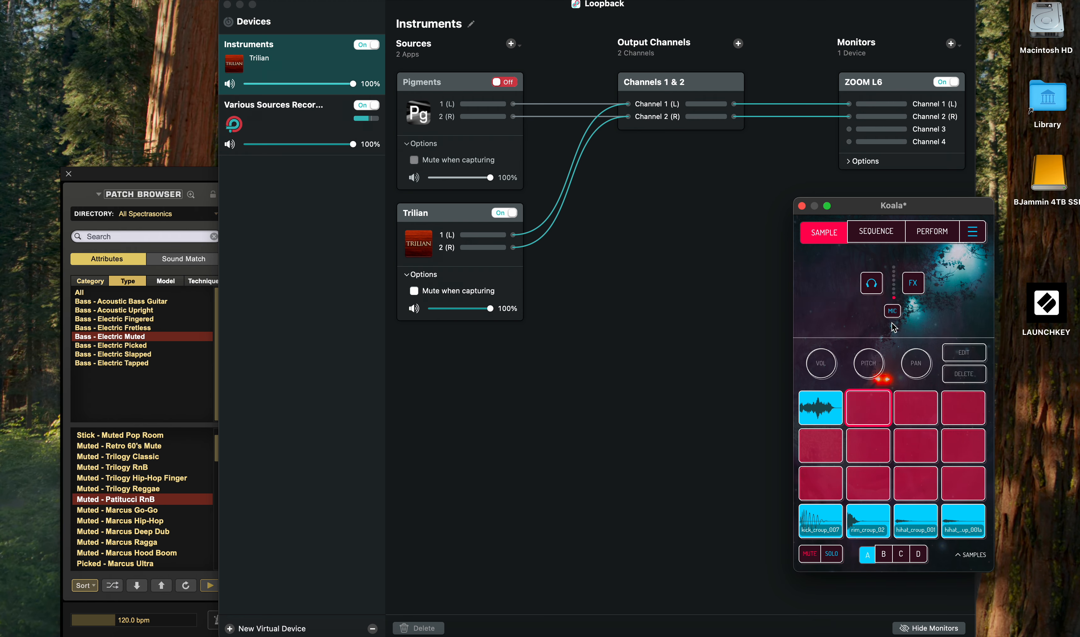
Try playing the empty third sequence with the metronome off, and stop it again with the metronome back on
{"action": "left_click", "coordinate": [935, 232]}
{"action": "left_click", "coordinate": [887, 233]}
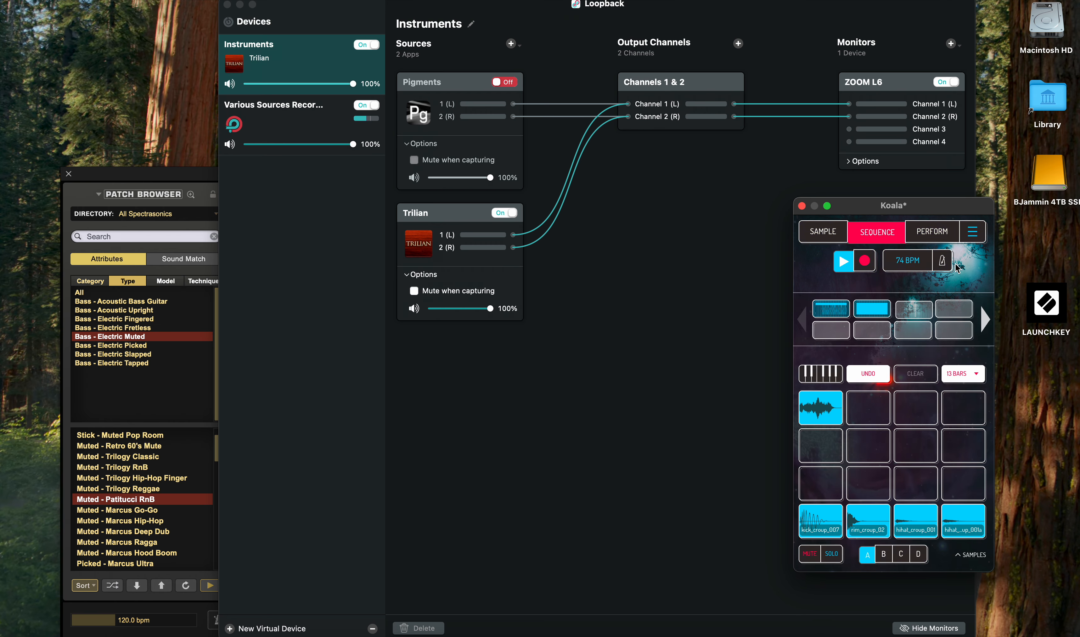
{"action": "left_click", "coordinate": [823, 232]}
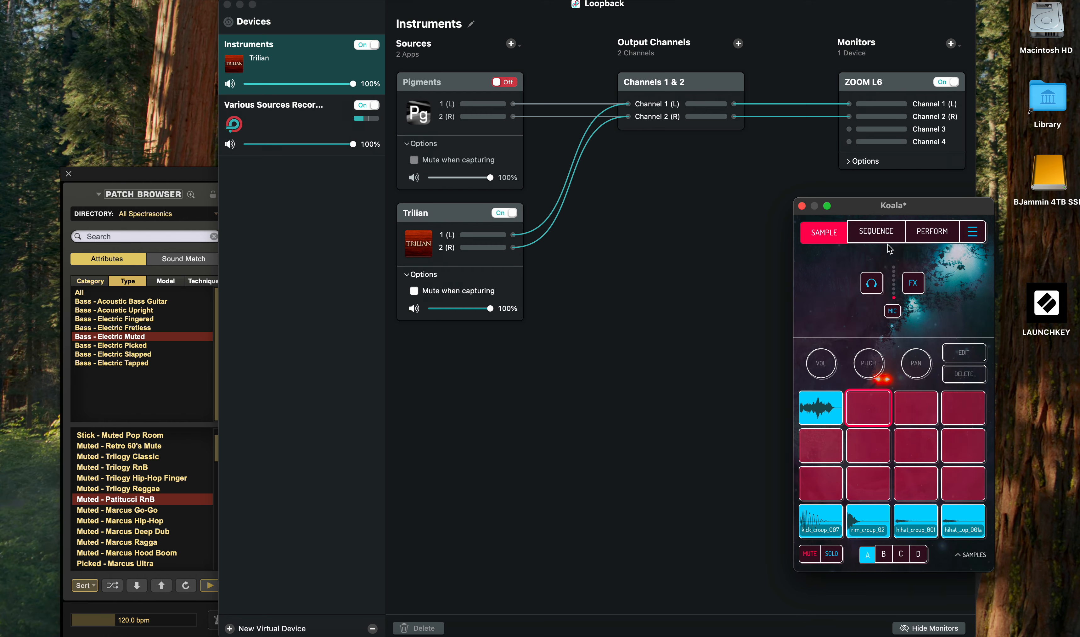
{"action": "left_click", "coordinate": [877, 232]}
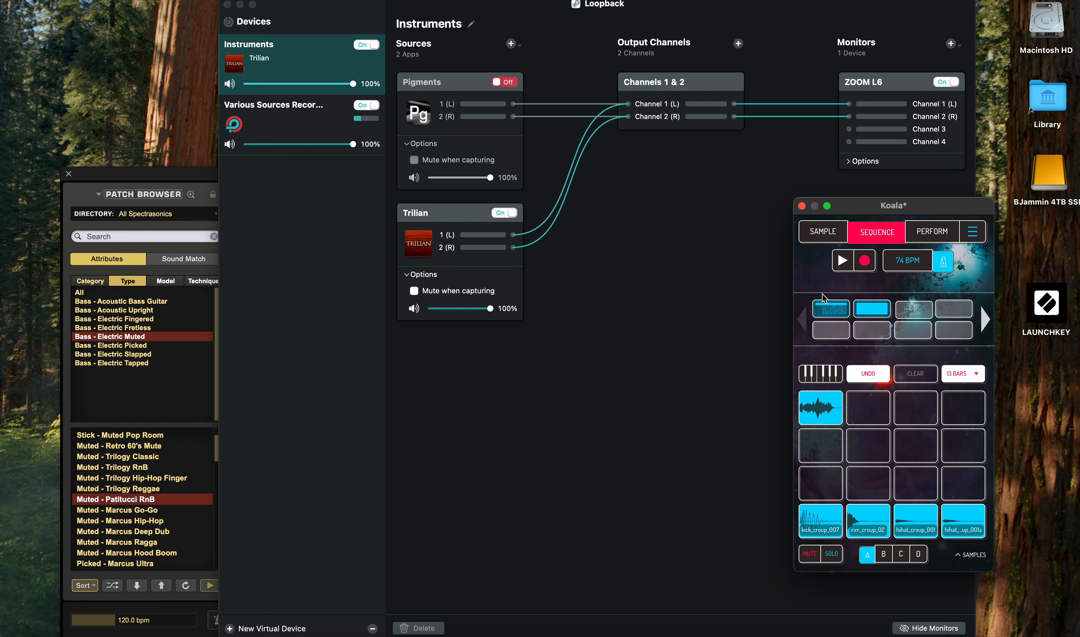
Record the Trilian bass line on the second pad while the first sequence plays, discarding the false start
{"action": "left_click", "coordinate": [823, 232]}
{"action": "left_click", "coordinate": [870, 414]}
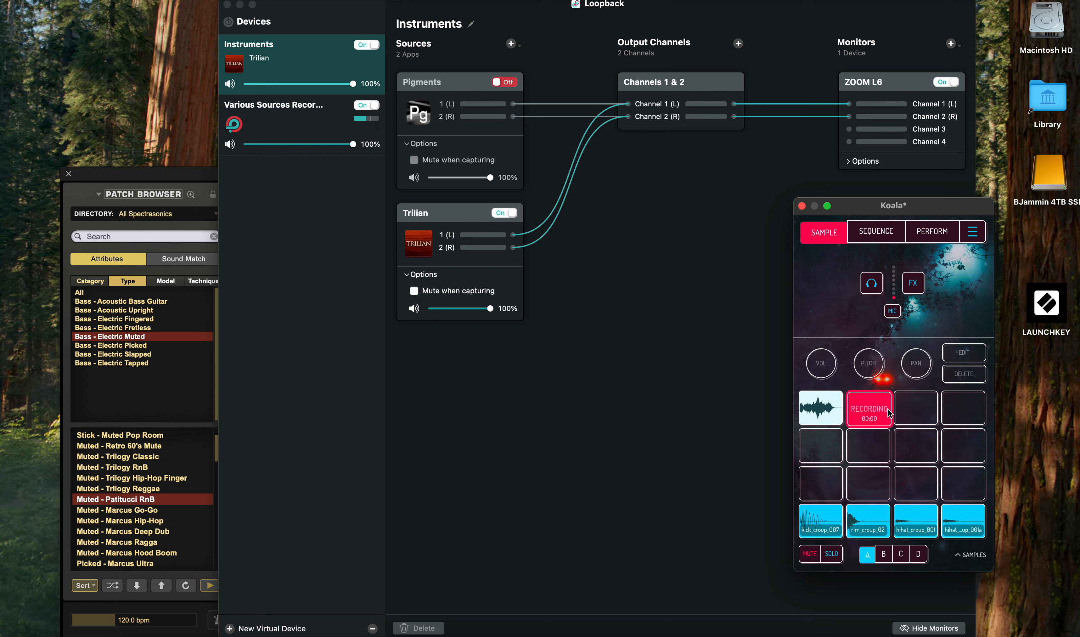
{"action": "left_click_drag", "start_coordinate": [873, 413], "coordinate": [868, 376]}
{"action": "left_click", "coordinate": [869, 413]}
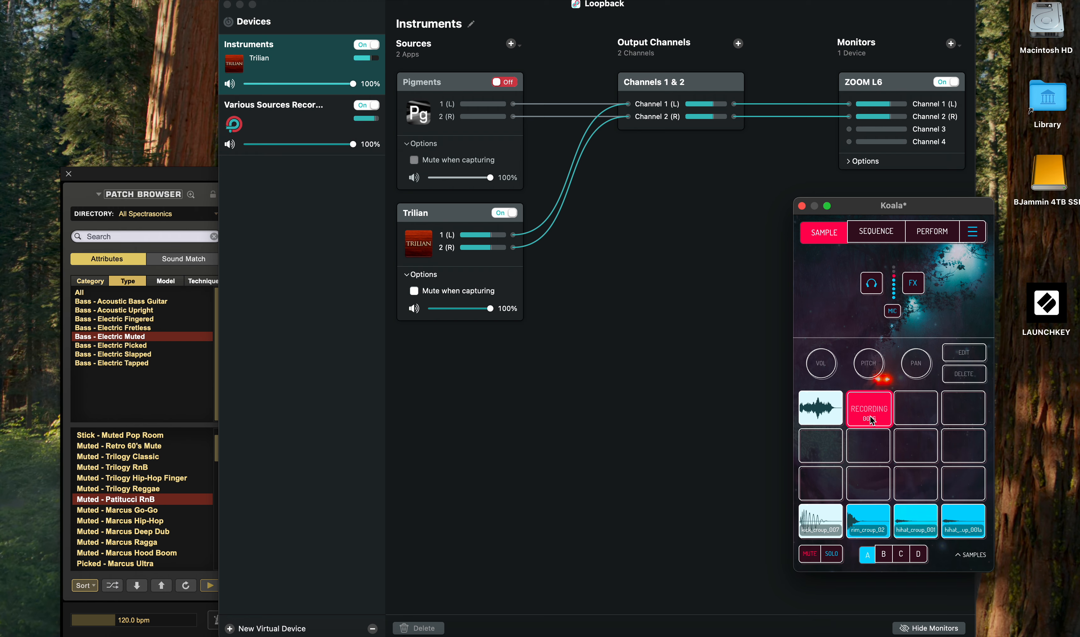
{"action": "left_click", "coordinate": [870, 418]}
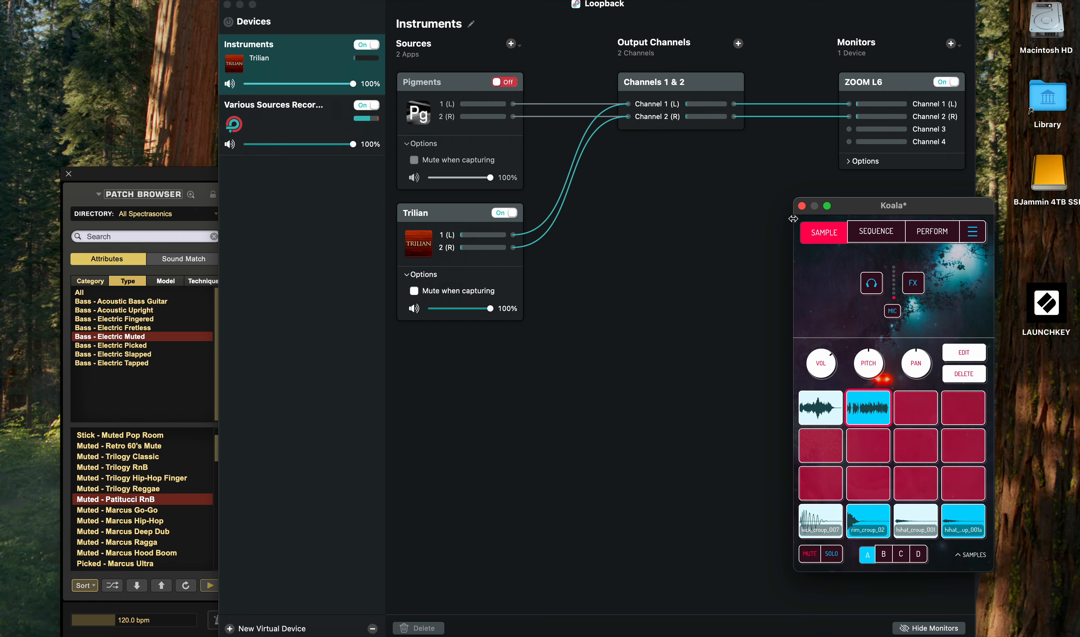
Stop the sequence, trim the start of the second pad's bass recording to 74222 and audition the sample
{"action": "left_click", "coordinate": [904, 235]}
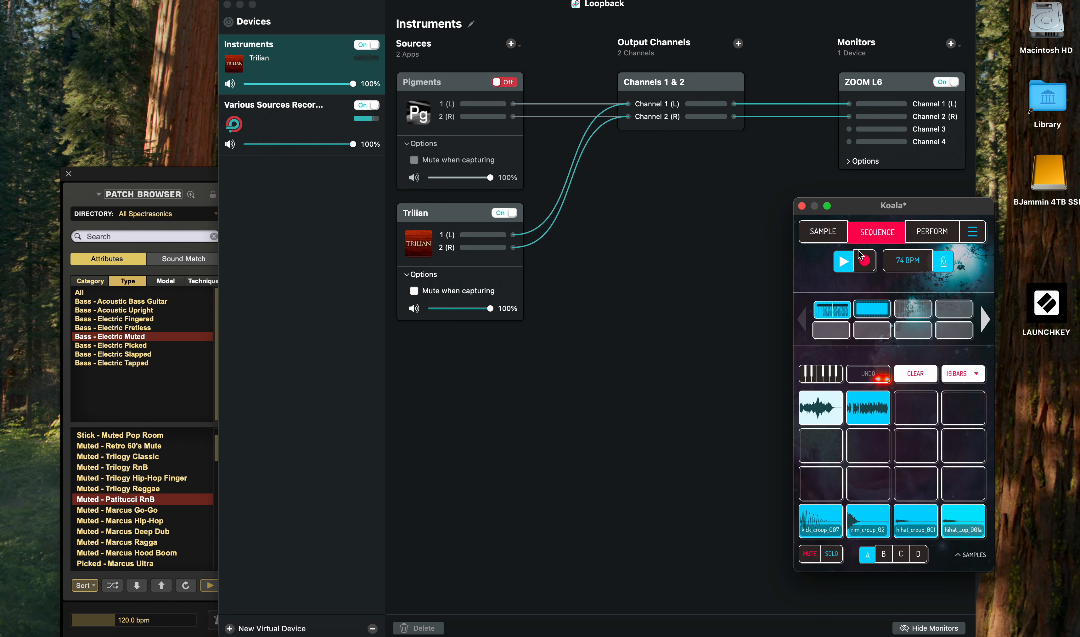
{"action": "left_click", "coordinate": [828, 228]}
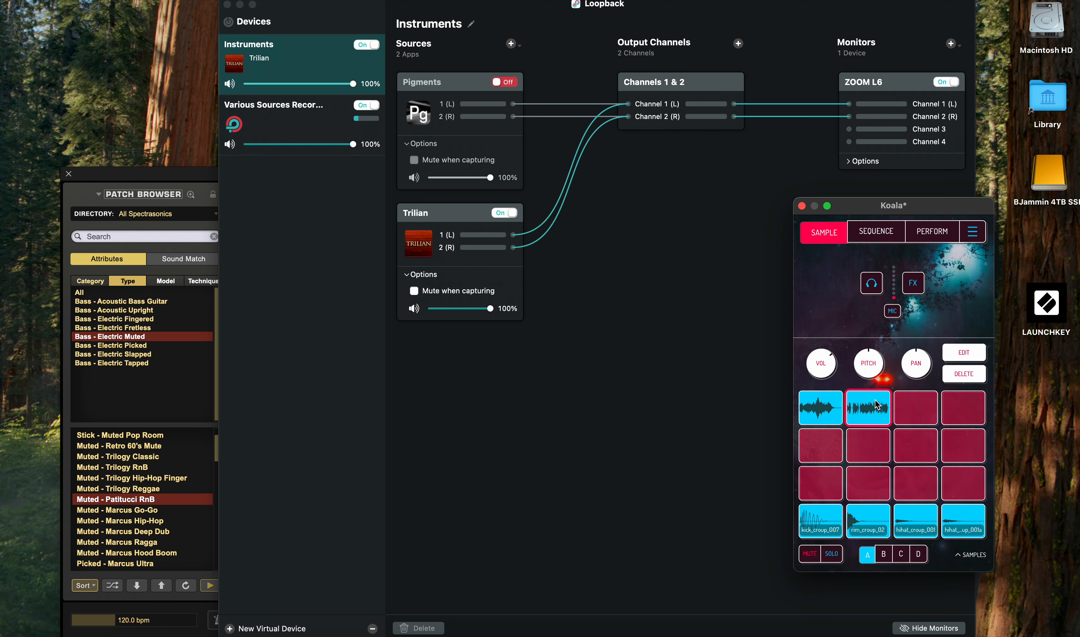
{"action": "left_click", "coordinate": [964, 357]}
{"action": "left_click", "coordinate": [882, 411]}
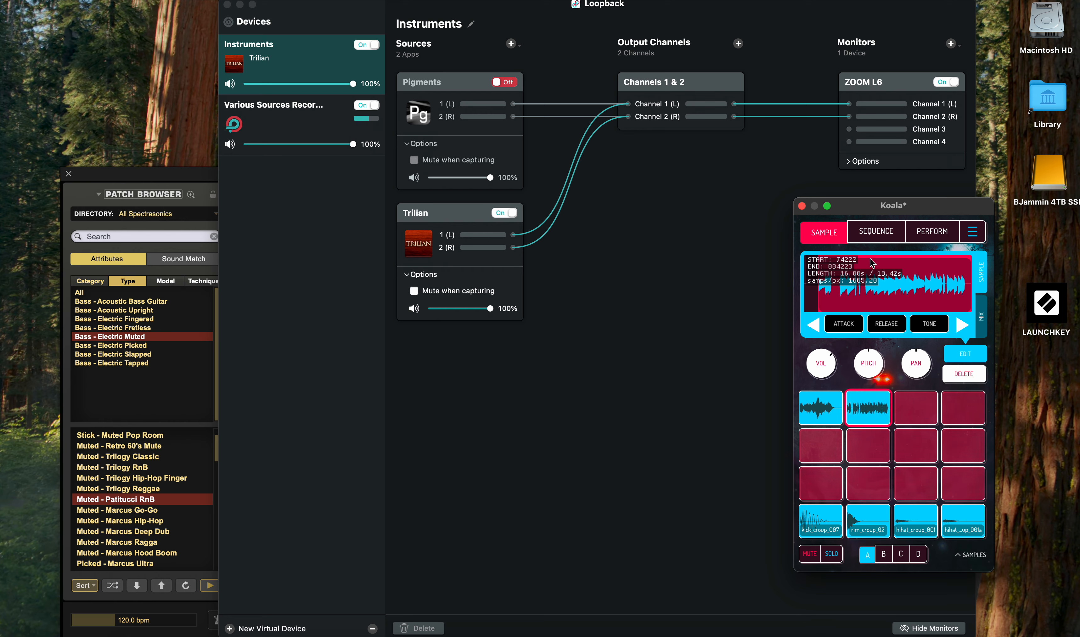
{"action": "left_click", "coordinate": [877, 238]}
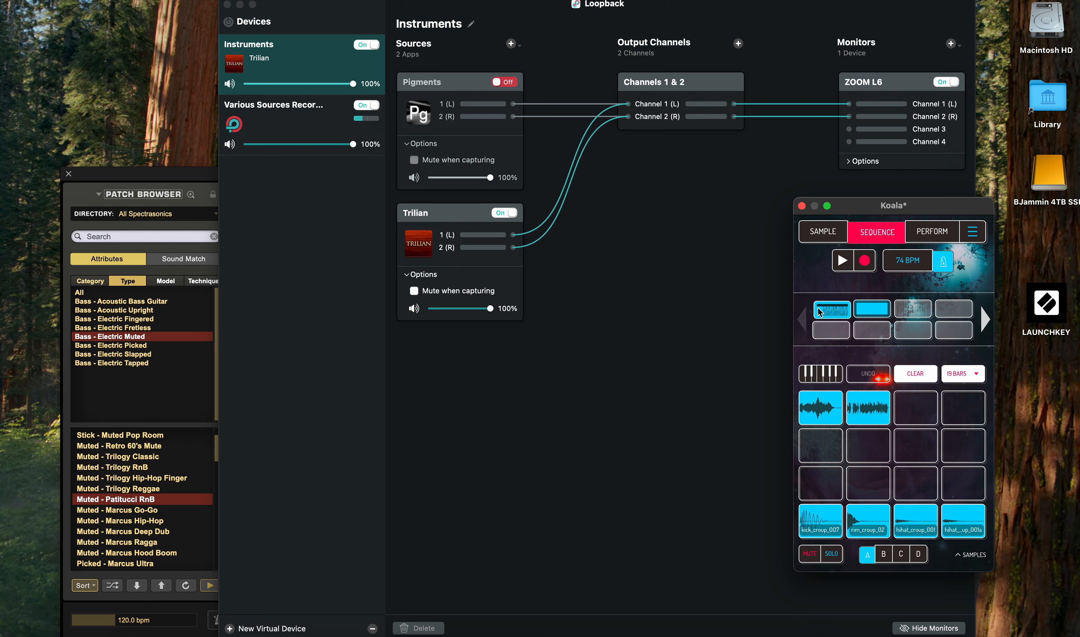
{"action": "left_click", "coordinate": [833, 233]}
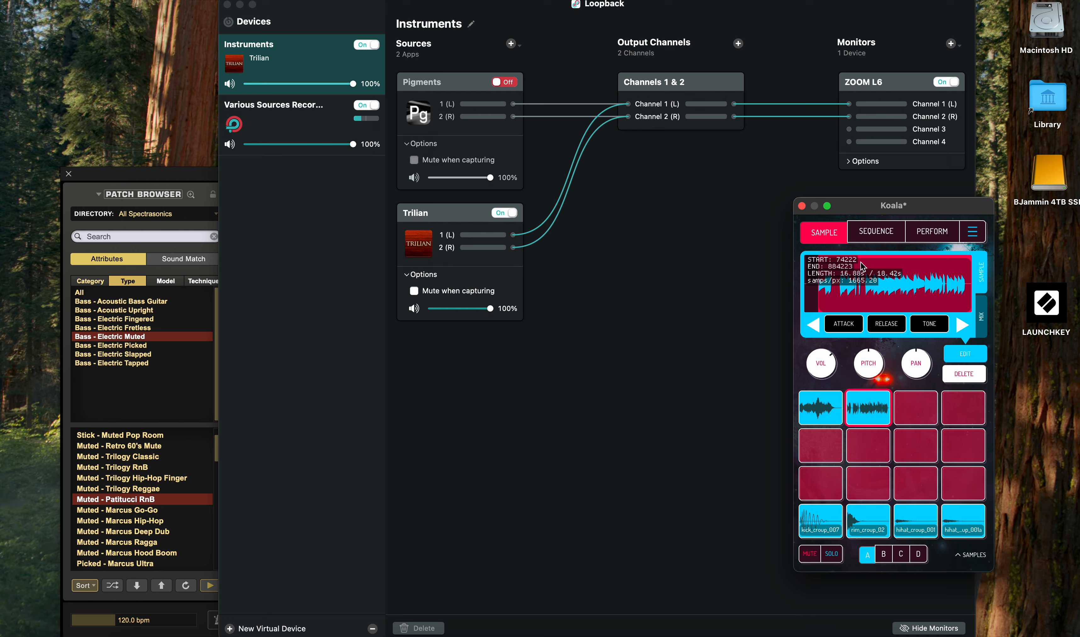
{"action": "left_click", "coordinate": [878, 234]}
{"action": "left_click", "coordinate": [820, 236]}
{"action": "left_click", "coordinate": [866, 236]}
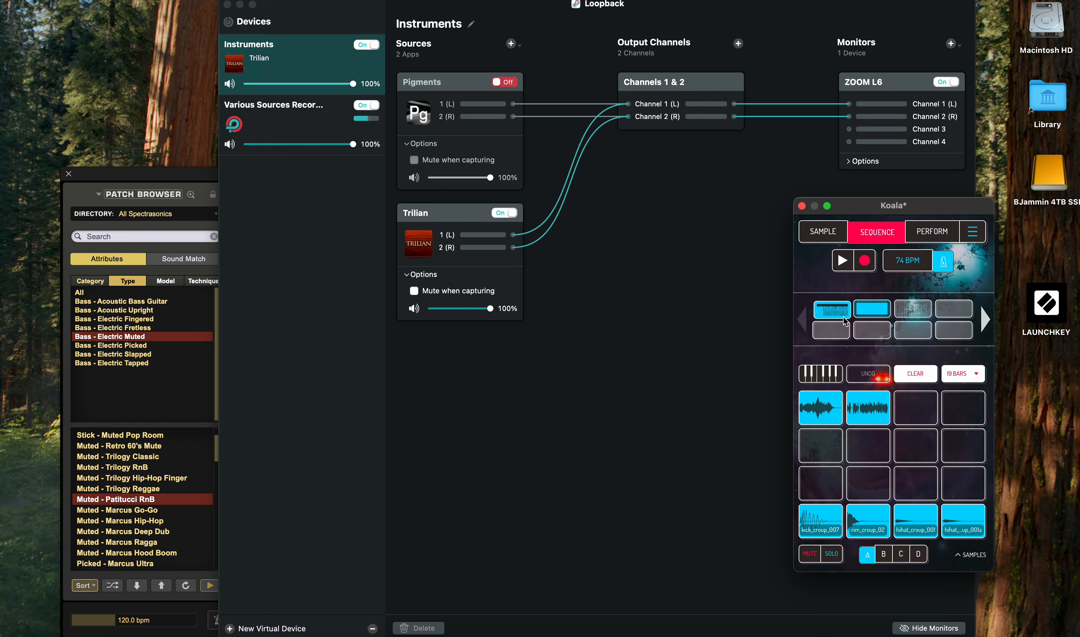
{"action": "left_click", "coordinate": [821, 239]}
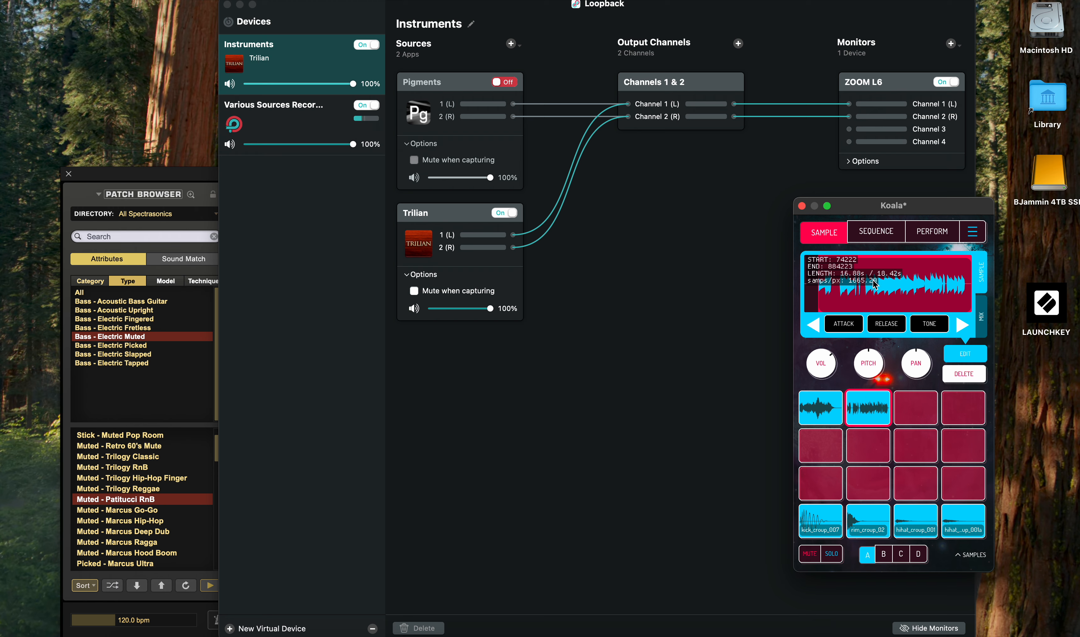
Audition the second pad's bass recording from Koala's sequence view and turn the metronome off
{"action": "left_click", "coordinate": [856, 229]}
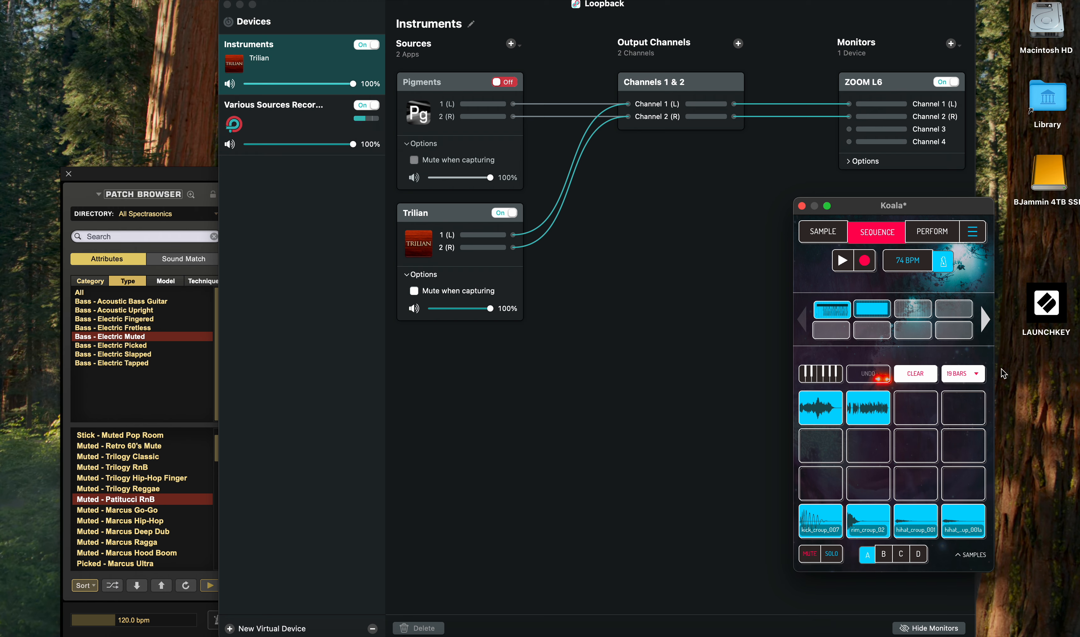
{"action": "left_click", "coordinate": [877, 410]}
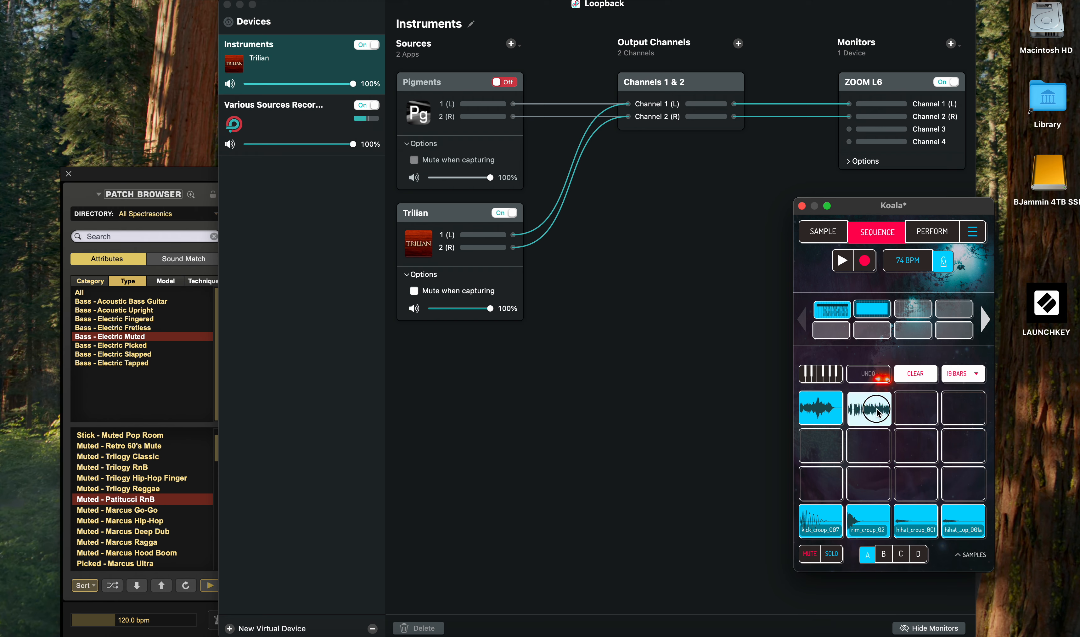
{"action": "left_click", "coordinate": [944, 261]}
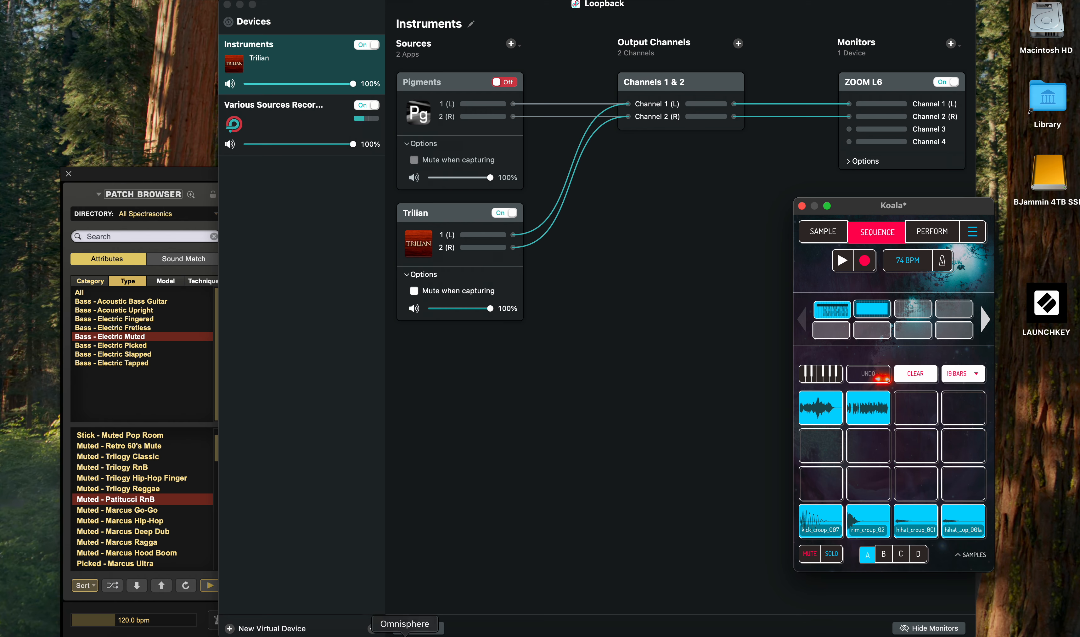
{"action": "left_click", "coordinate": [404, 636]}
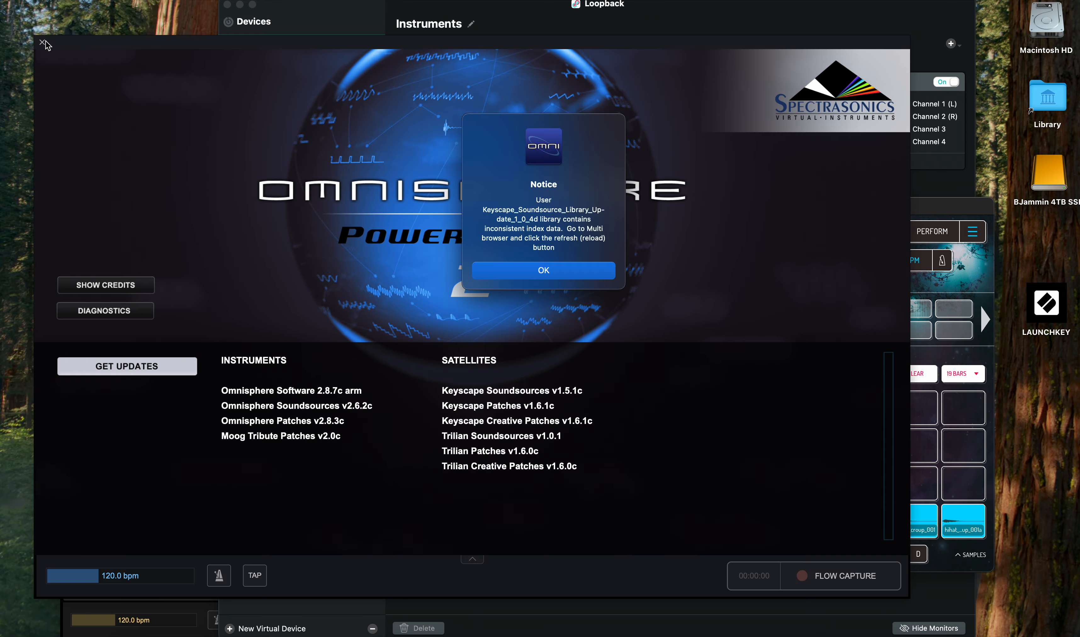
{"action": "left_click", "coordinate": [498, 269]}
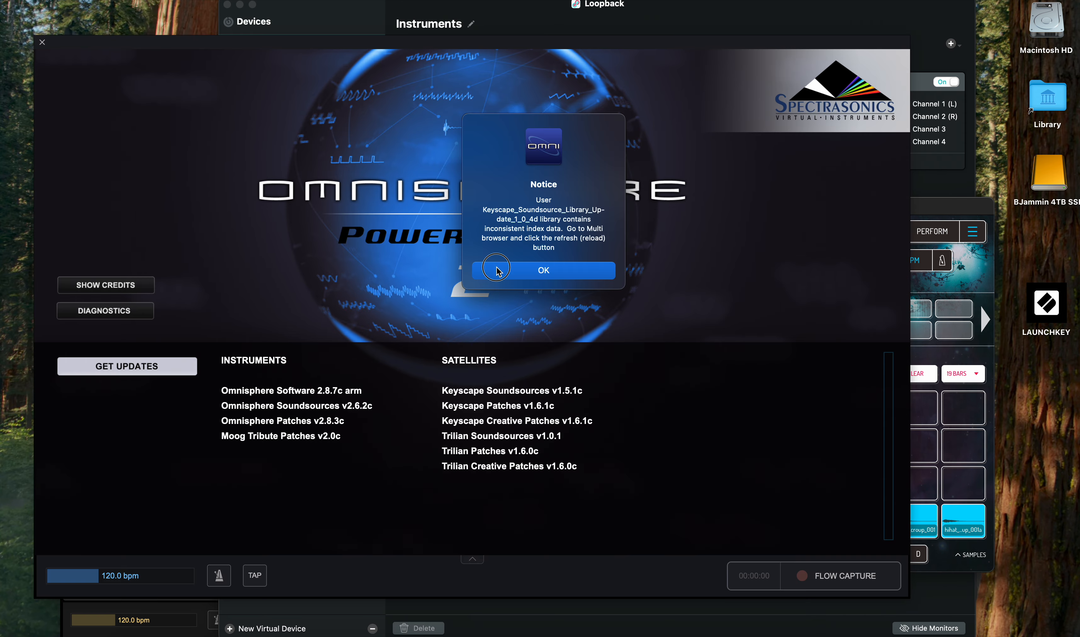
{"action": "left_click", "coordinate": [42, 41]}
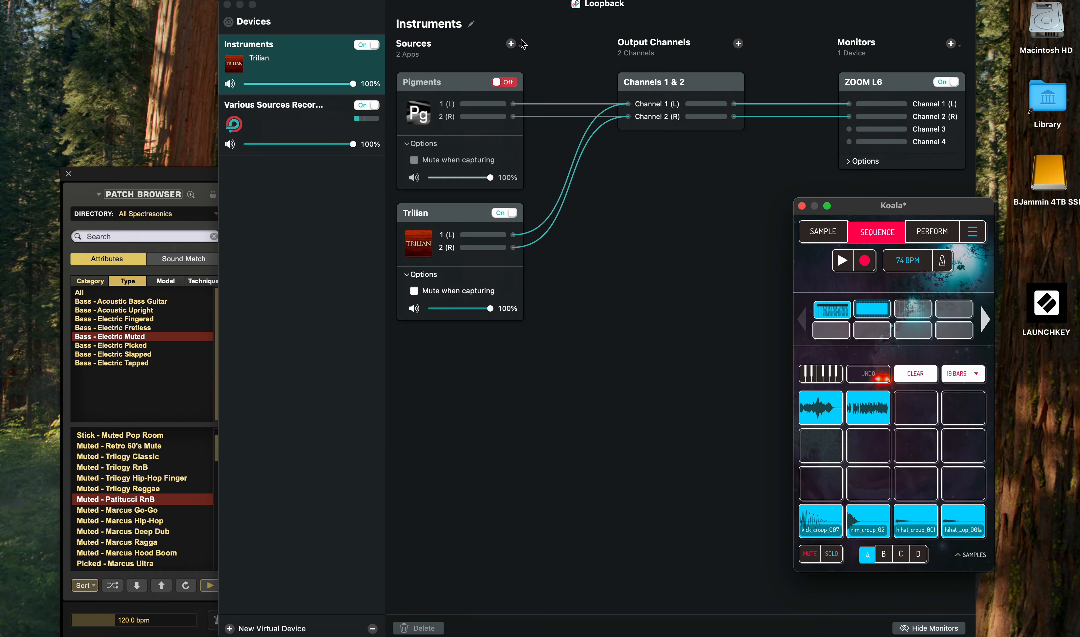
{"action": "left_click", "coordinate": [511, 46]}
{"action": "left_click", "coordinate": [505, 45]}
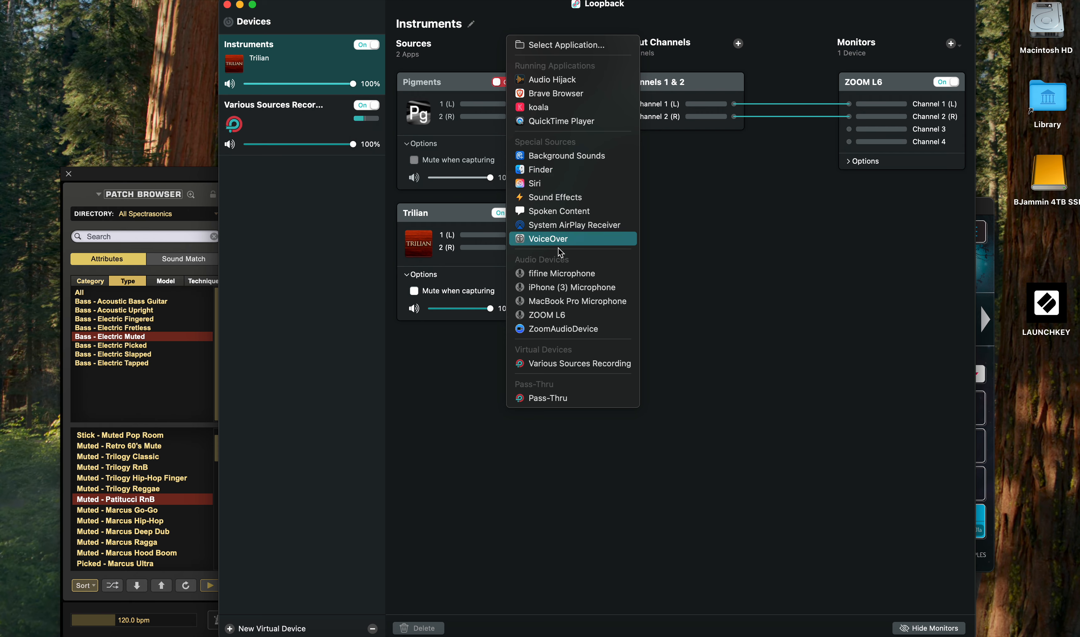
{"action": "left_click", "coordinate": [445, 414]}
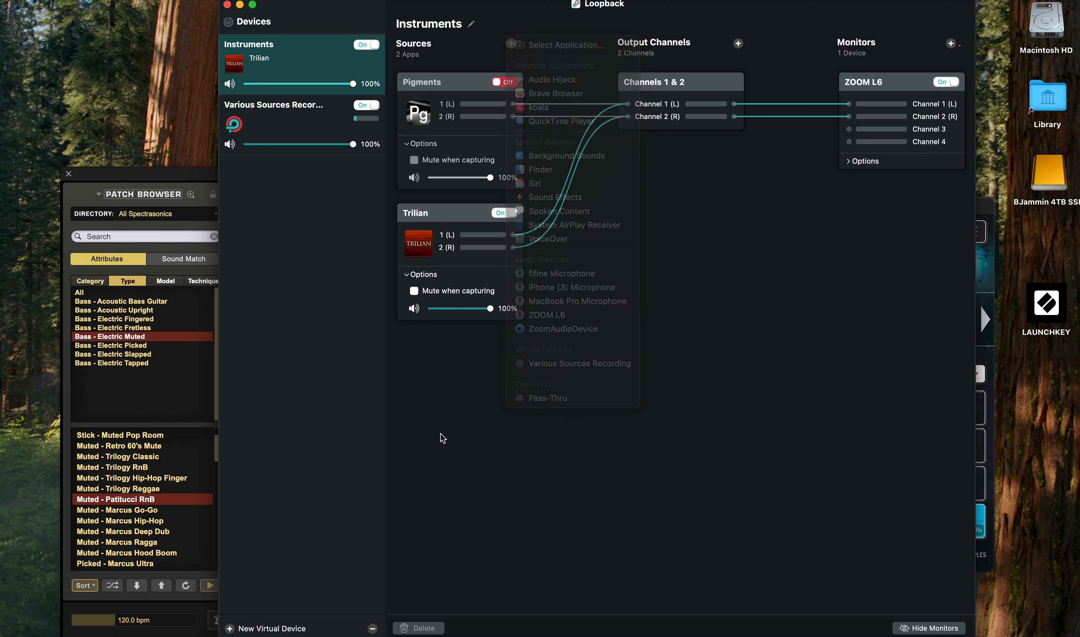
Close Trilian, launch Omnisphere and dismiss its library notice
{"action": "left_click", "coordinate": [181, 178]}
{"action": "left_click", "coordinate": [68, 174]}
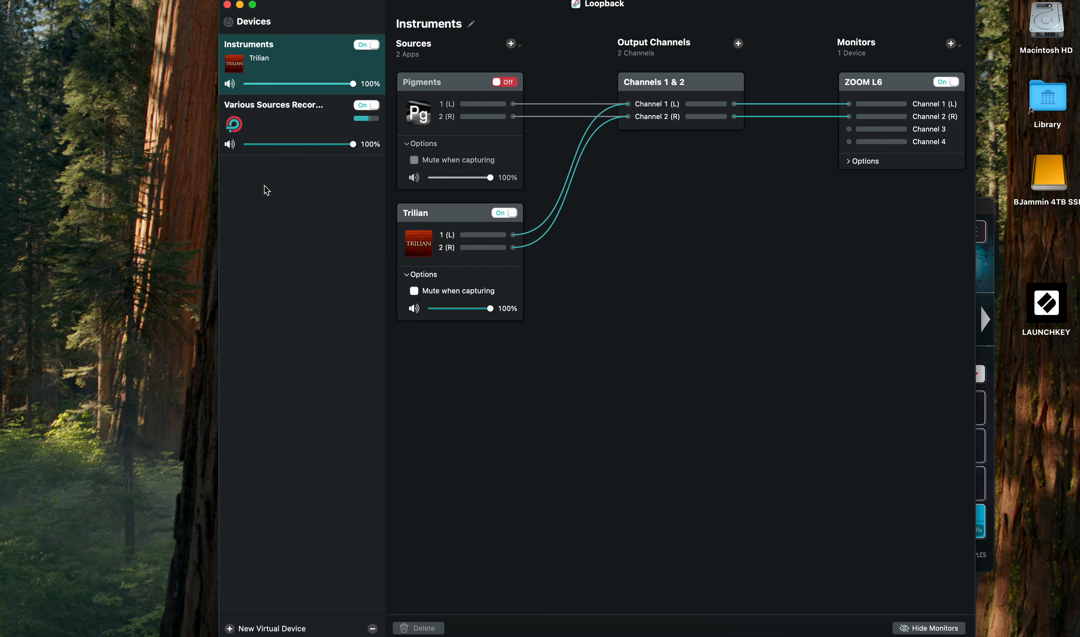
{"action": "left_click", "coordinate": [427, 632]}
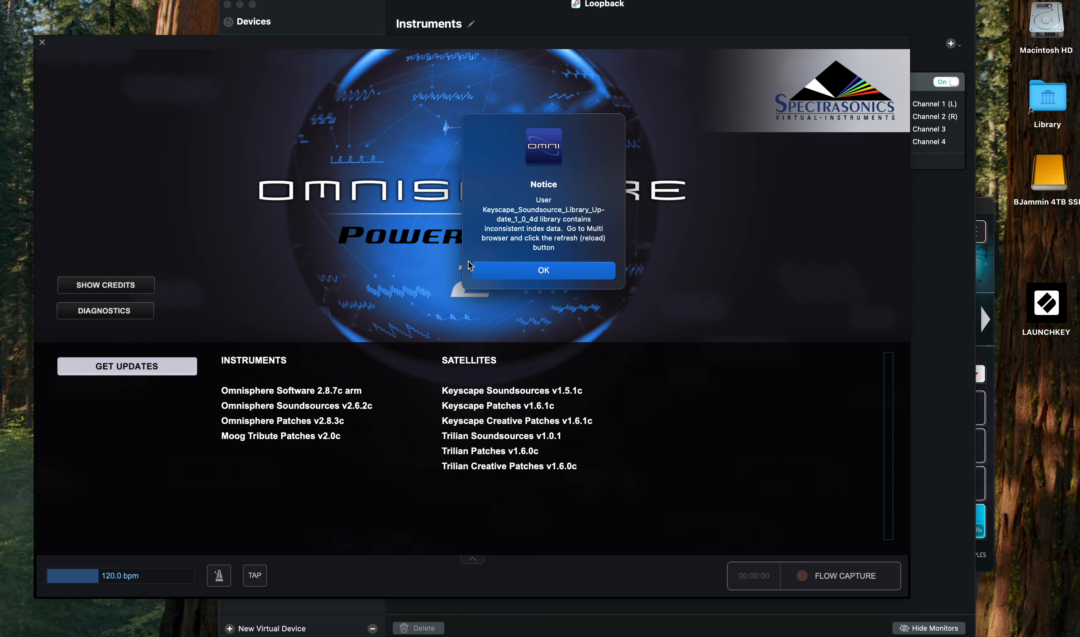
{"action": "left_click", "coordinate": [517, 267]}
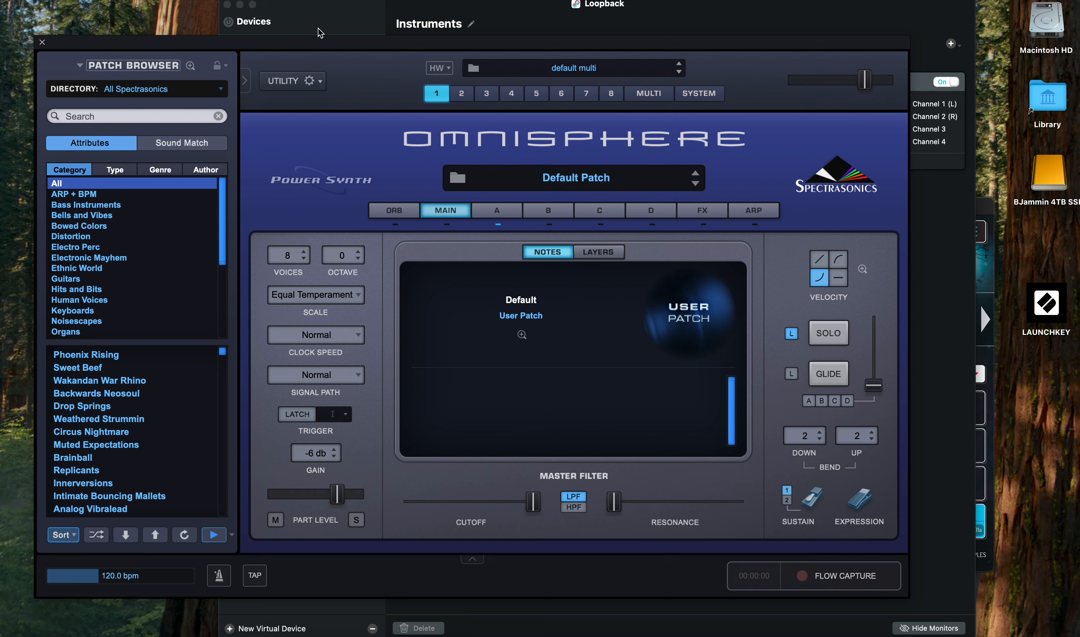
Add Omnisphere as a source of Loopback's Instruments device and delete the Trilian source
{"action": "left_click", "coordinate": [391, 20]}
{"action": "left_click", "coordinate": [511, 44]}
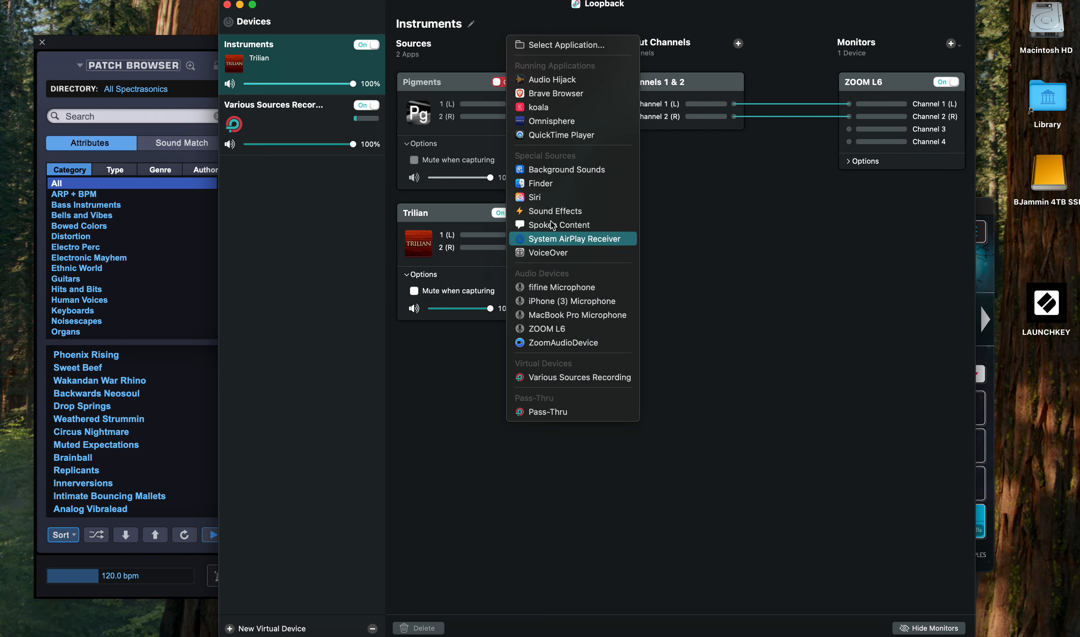
{"action": "left_click", "coordinate": [548, 123]}
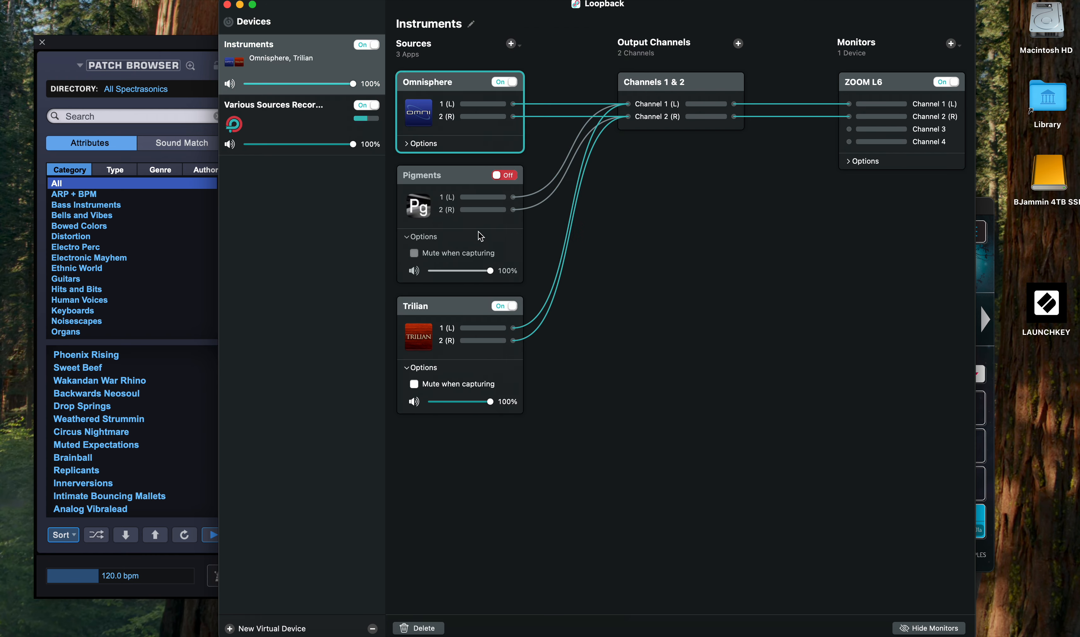
{"action": "left_click", "coordinate": [467, 308]}
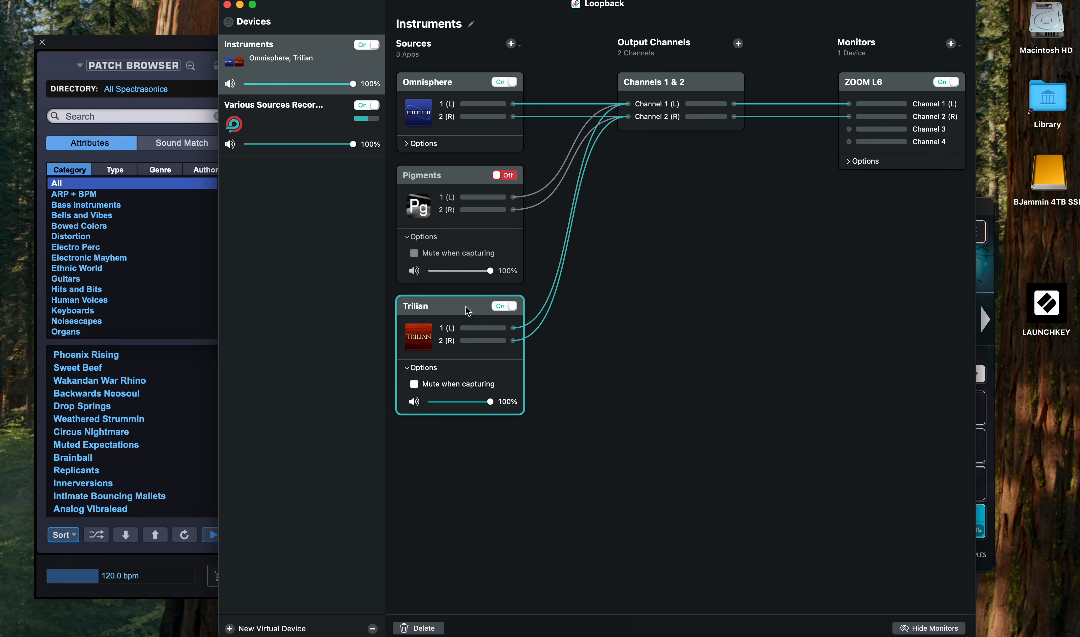
{"action": "left_click", "coordinate": [441, 628]}
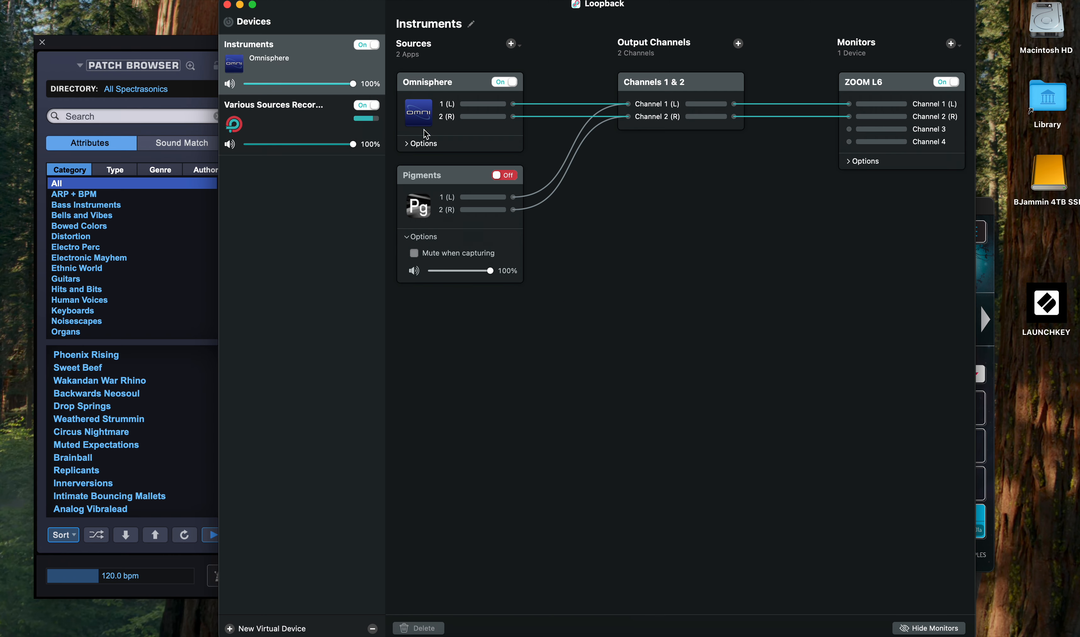
Expand the Omnisphere source's options in the Instruments device and check its capture settings
{"action": "left_click", "coordinate": [419, 144]}
{"action": "left_click", "coordinate": [439, 153]}
{"action": "left_click", "coordinate": [415, 160]}
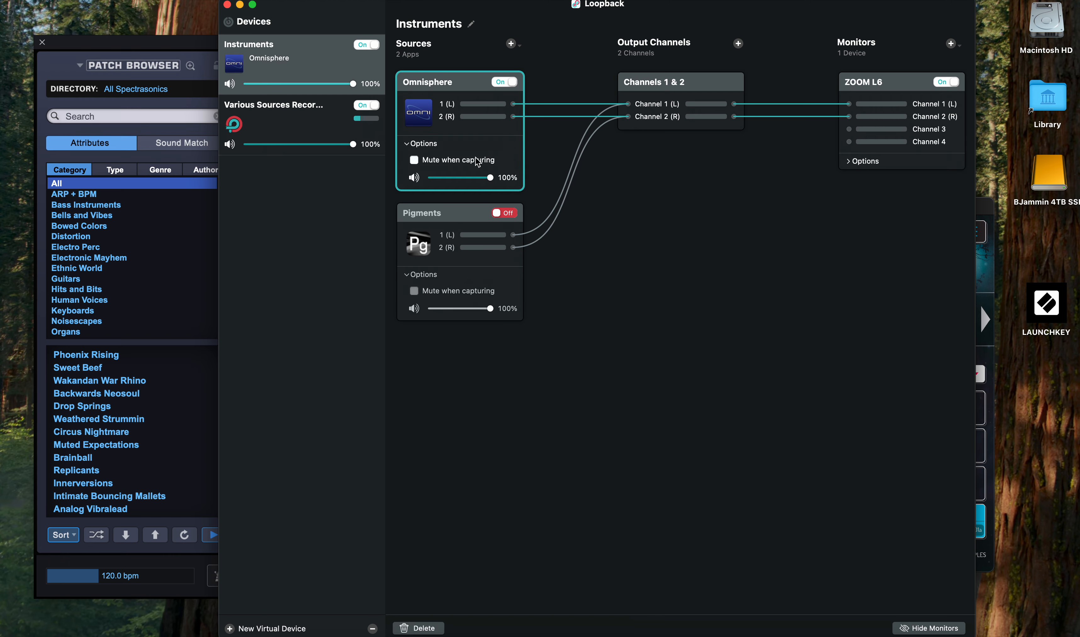
{"action": "left_click", "coordinate": [443, 222]}
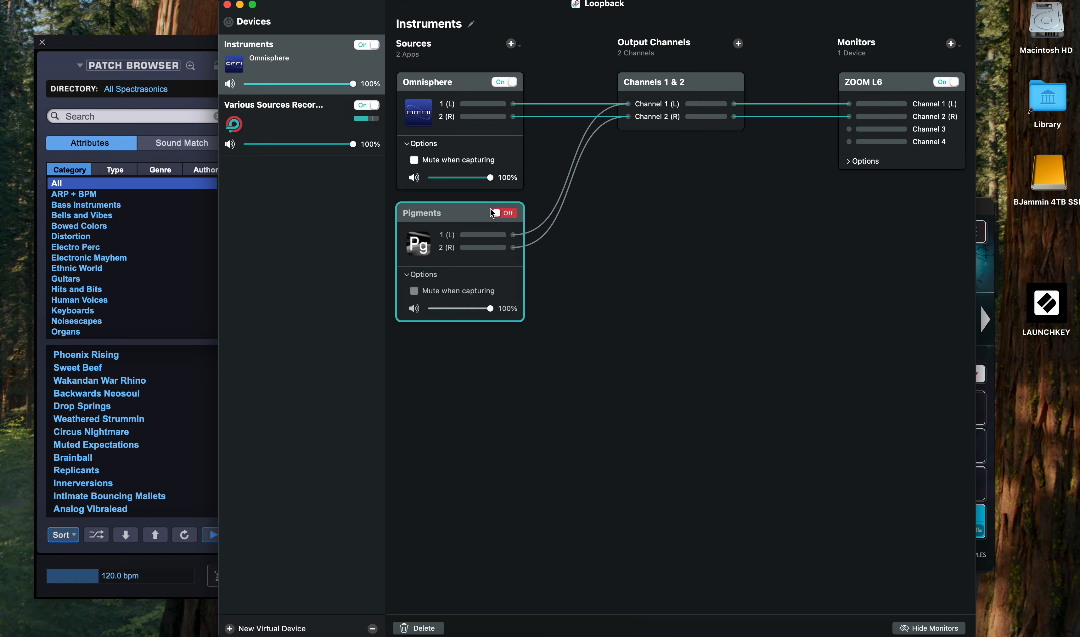
In Omnisphere, browse the Trilian Library directory and filter its patches by type to Bass - Electric Muted
{"action": "left_click", "coordinate": [136, 49]}
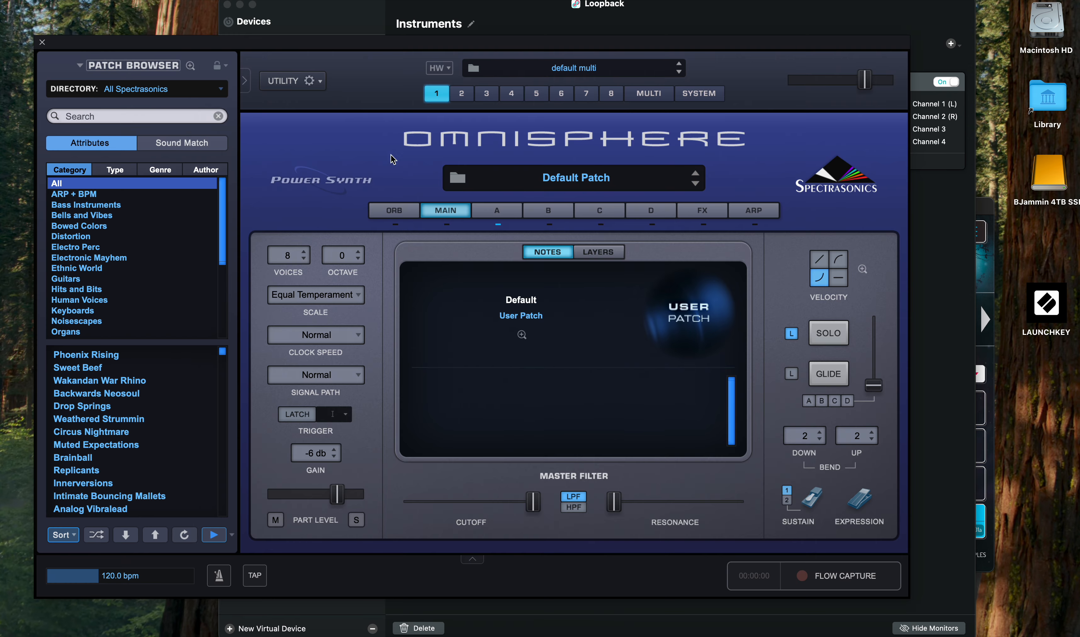
{"action": "left_click", "coordinate": [137, 89]}
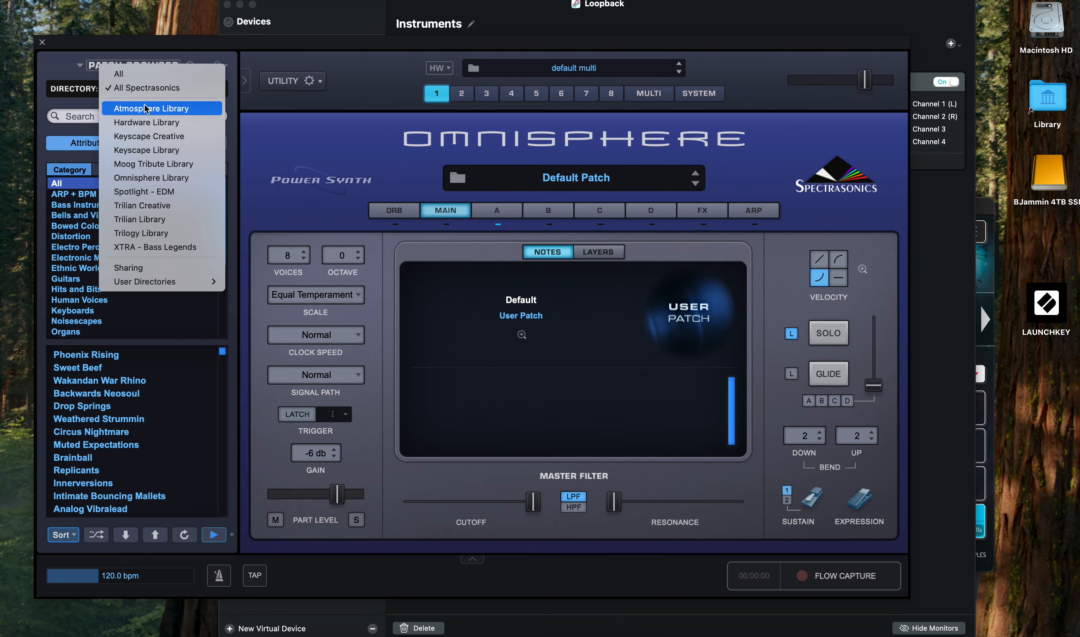
{"action": "left_click", "coordinate": [172, 221]}
{"action": "left_click", "coordinate": [101, 207]}
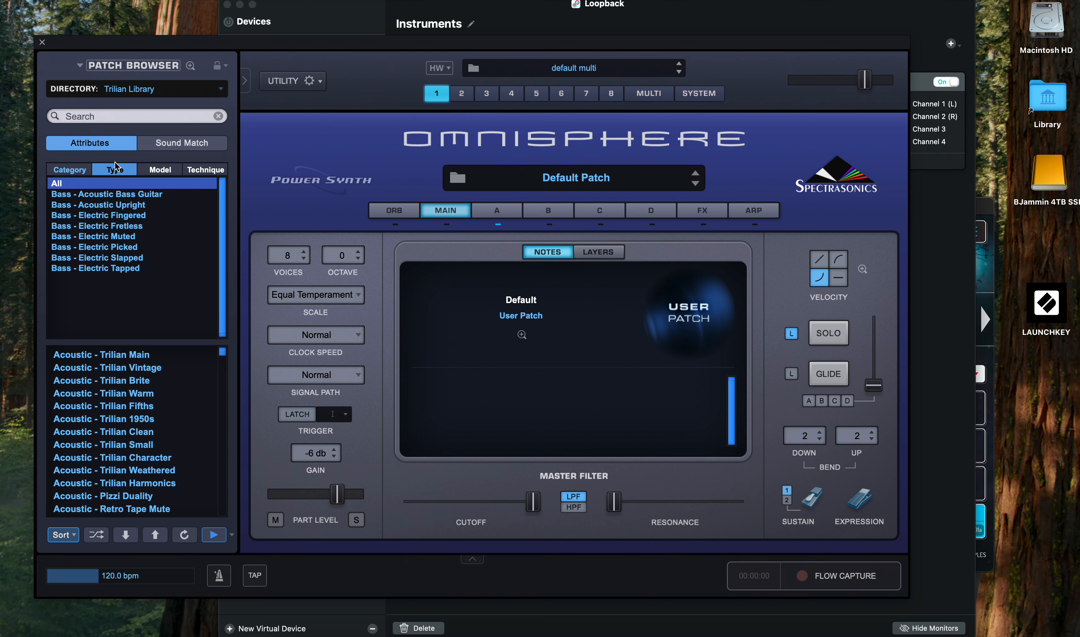
{"action": "left_click", "coordinate": [114, 237]}
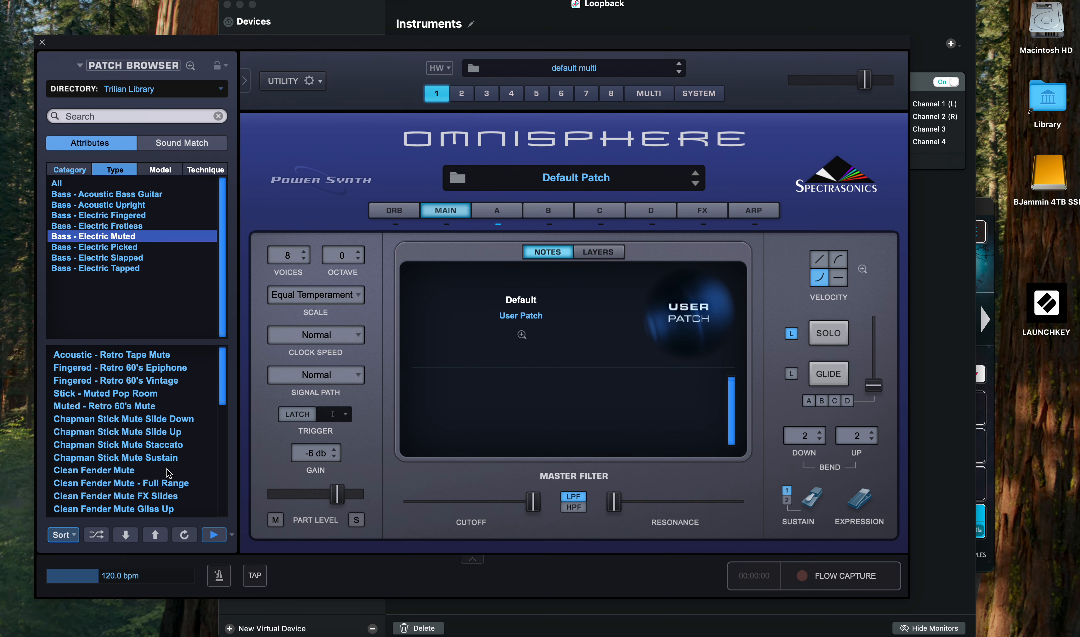
Load the Muted - Patitucci RnB patch from the XTRA - Bass Legends directory and lower Omnisphere's master level
{"action": "scroll", "coordinate": [169, 472], "scroll_direction": "down", "scroll_amount": 5}
{"action": "scroll", "coordinate": [168, 472], "scroll_direction": "up", "scroll_amount": 5}
{"action": "scroll", "coordinate": [167, 472], "scroll_direction": "down", "scroll_amount": 10}
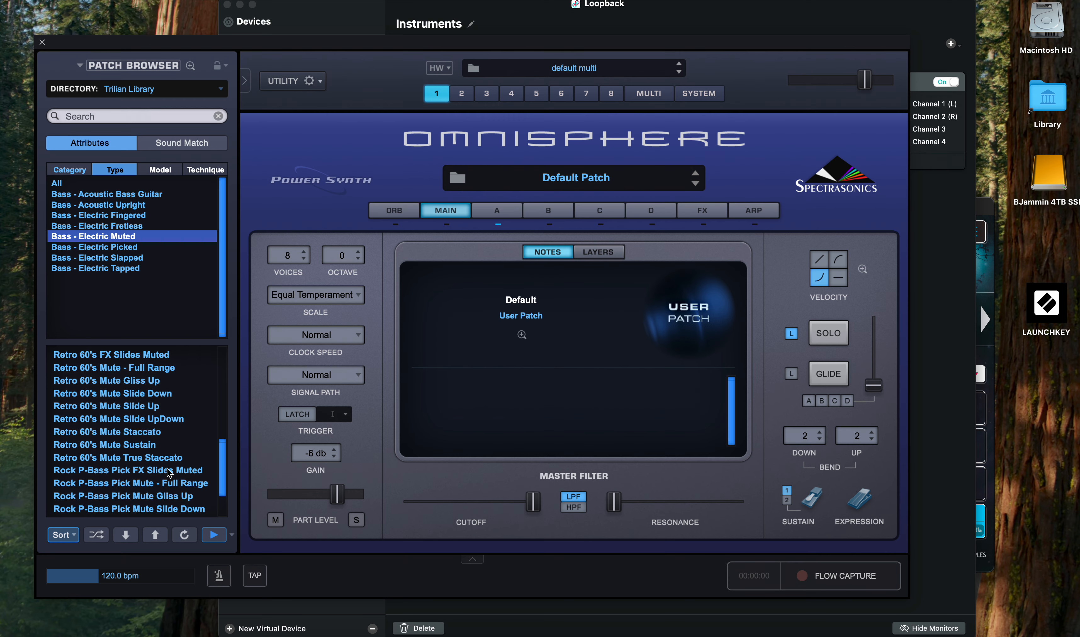
{"action": "scroll", "coordinate": [170, 472], "scroll_direction": "up", "scroll_amount": 10}
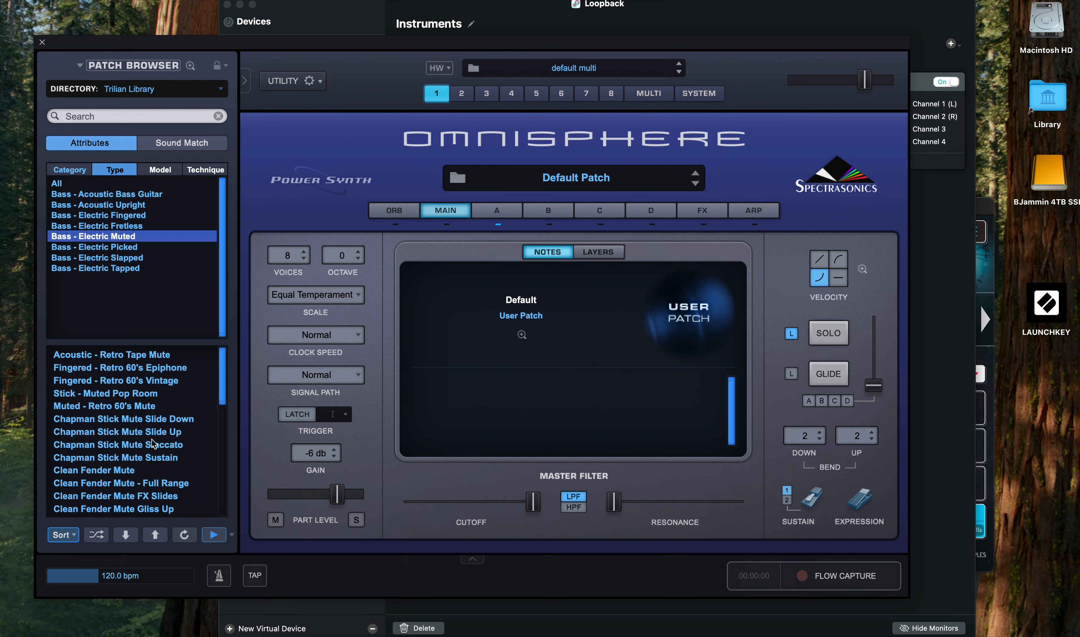
{"action": "scroll", "coordinate": [156, 448], "scroll_direction": "down", "scroll_amount": 6}
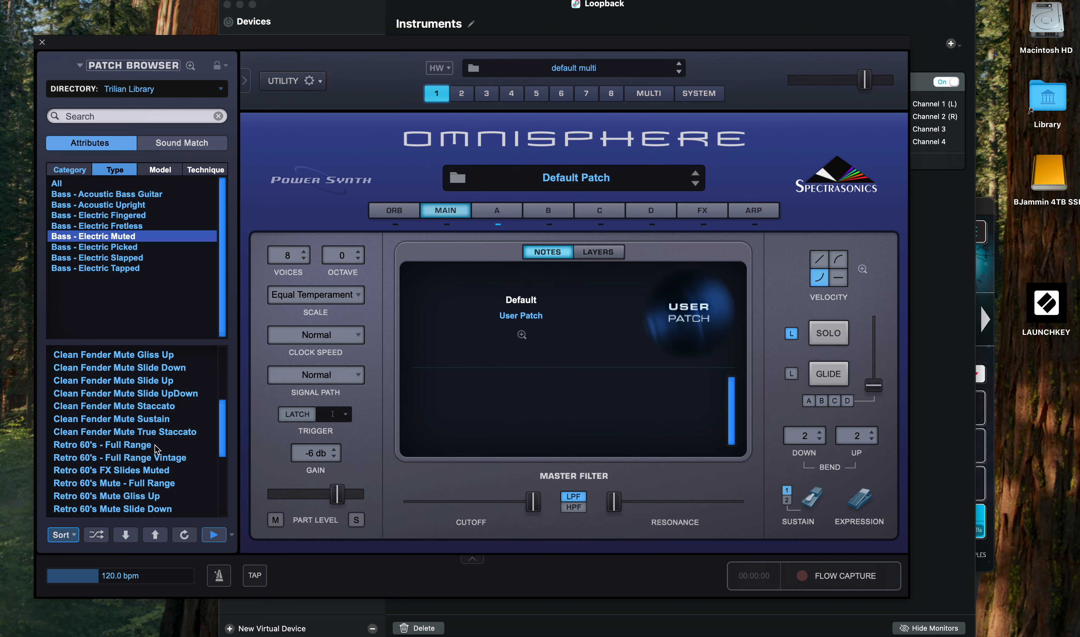
{"action": "scroll", "coordinate": [158, 447], "scroll_direction": "up", "scroll_amount": 4}
{"action": "scroll", "coordinate": [158, 447], "scroll_direction": "up", "scroll_amount": 2}
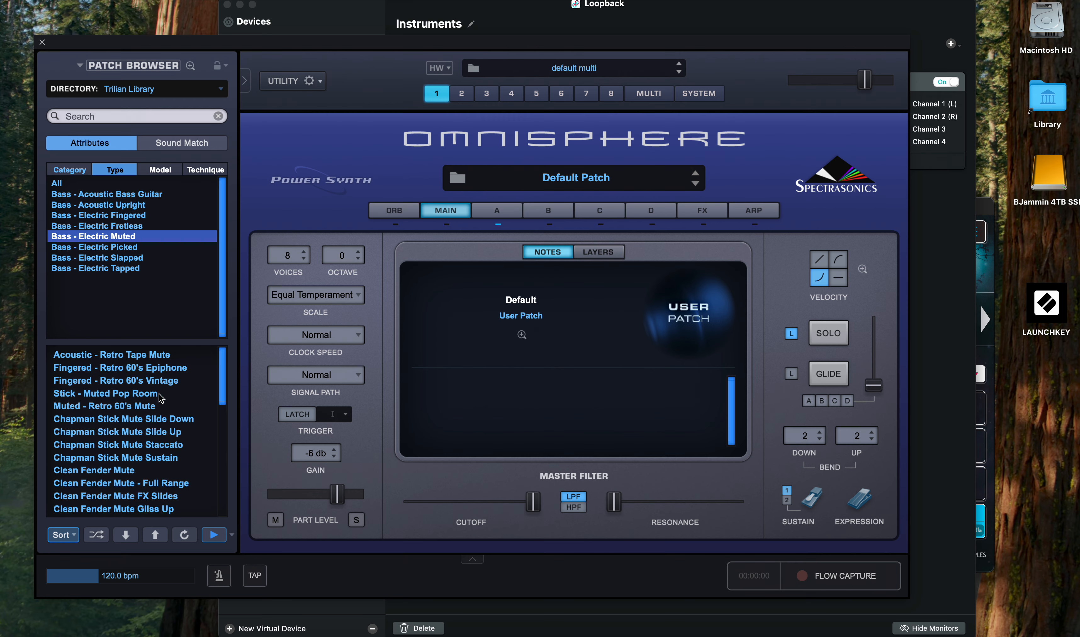
{"action": "left_click", "coordinate": [148, 94]}
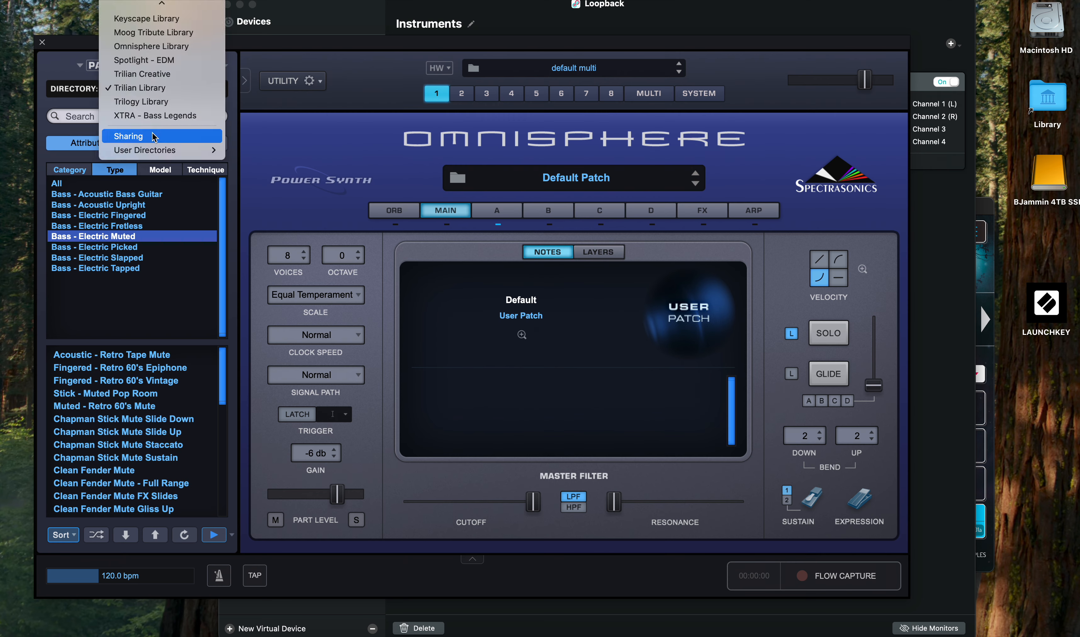
{"action": "left_click", "coordinate": [166, 117]}
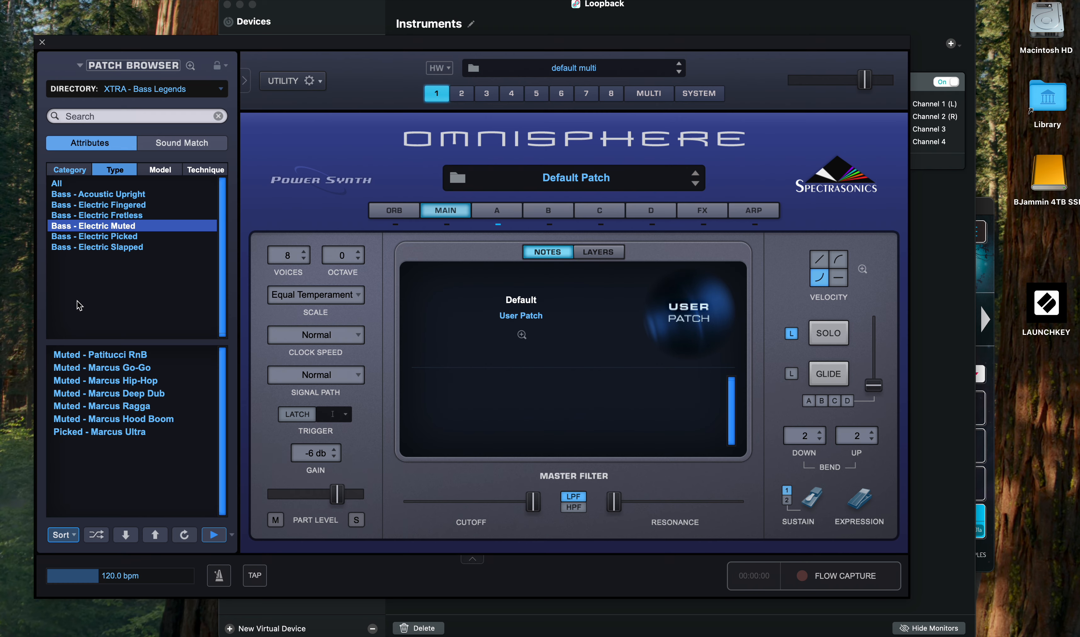
{"action": "left_click", "coordinate": [147, 354]}
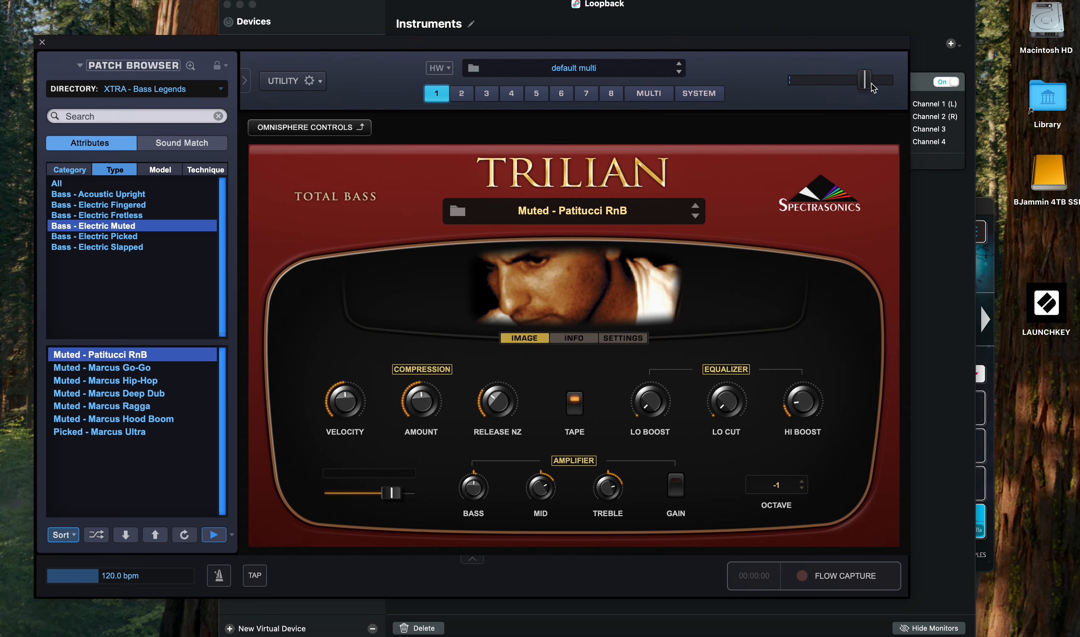
{"action": "left_click_drag", "start_coordinate": [871, 84], "coordinate": [850, 97]}
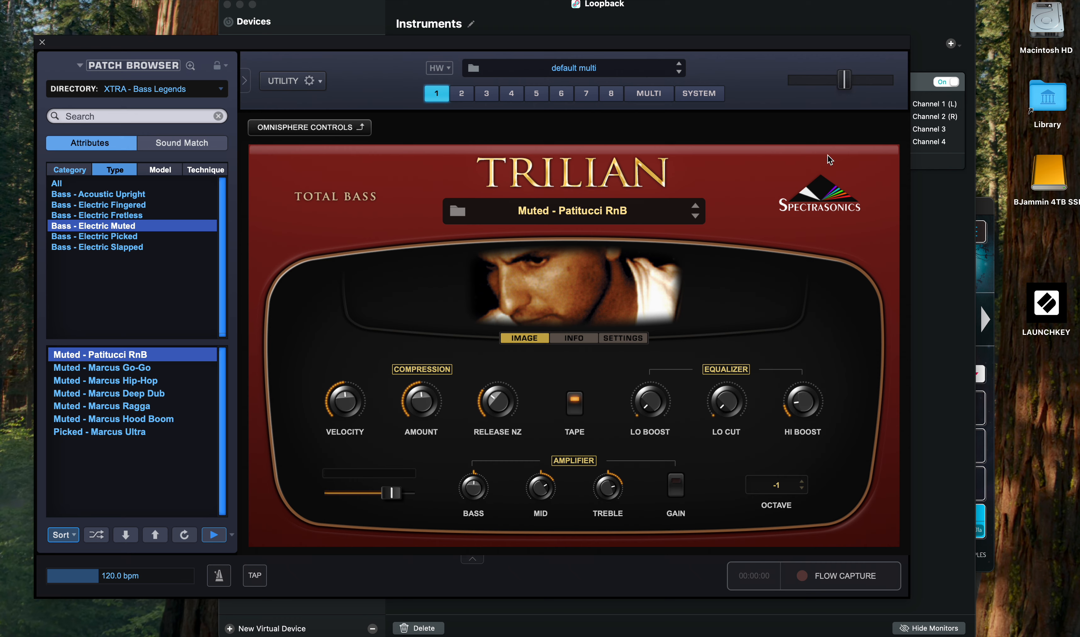
Switch to Koala and look over its export options for samples, sequences and Ableton sets
{"action": "left_click", "coordinate": [985, 276]}
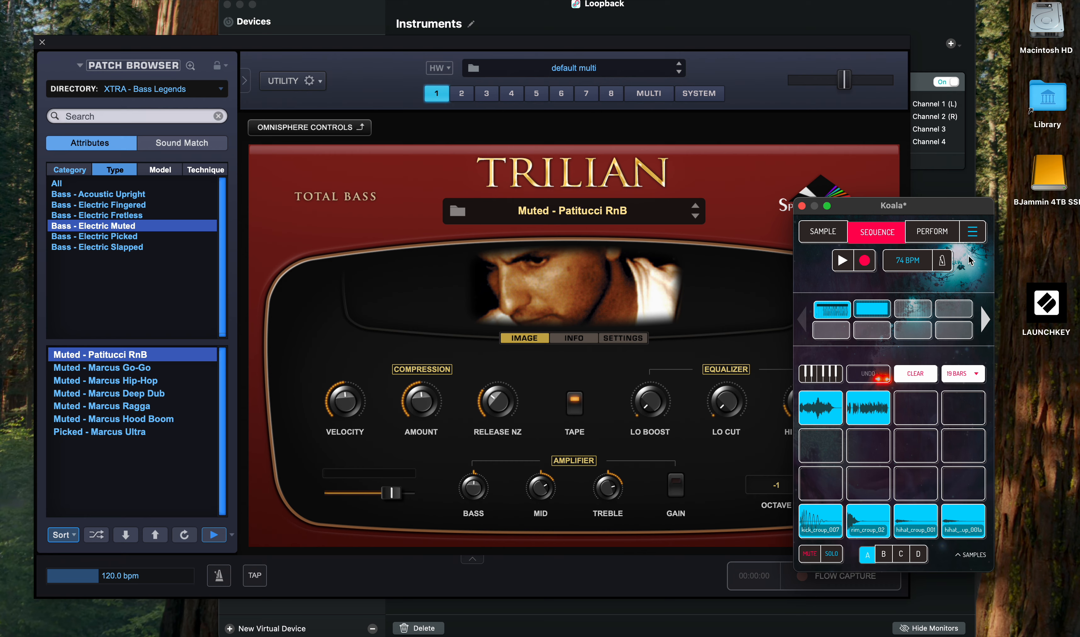
{"action": "left_click", "coordinate": [971, 236]}
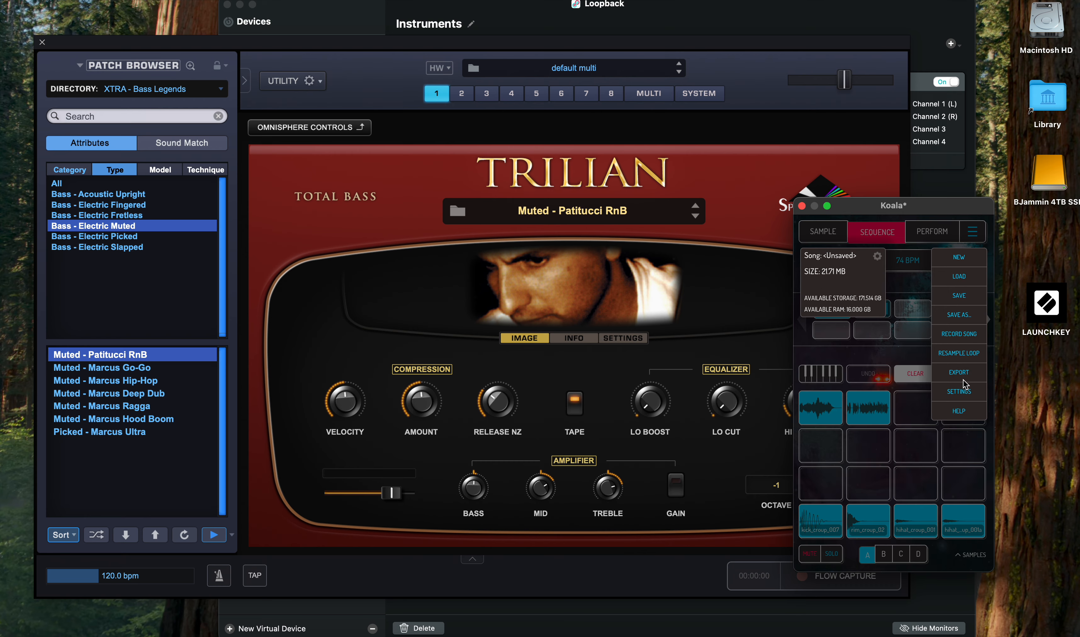
{"action": "left_click", "coordinate": [960, 373]}
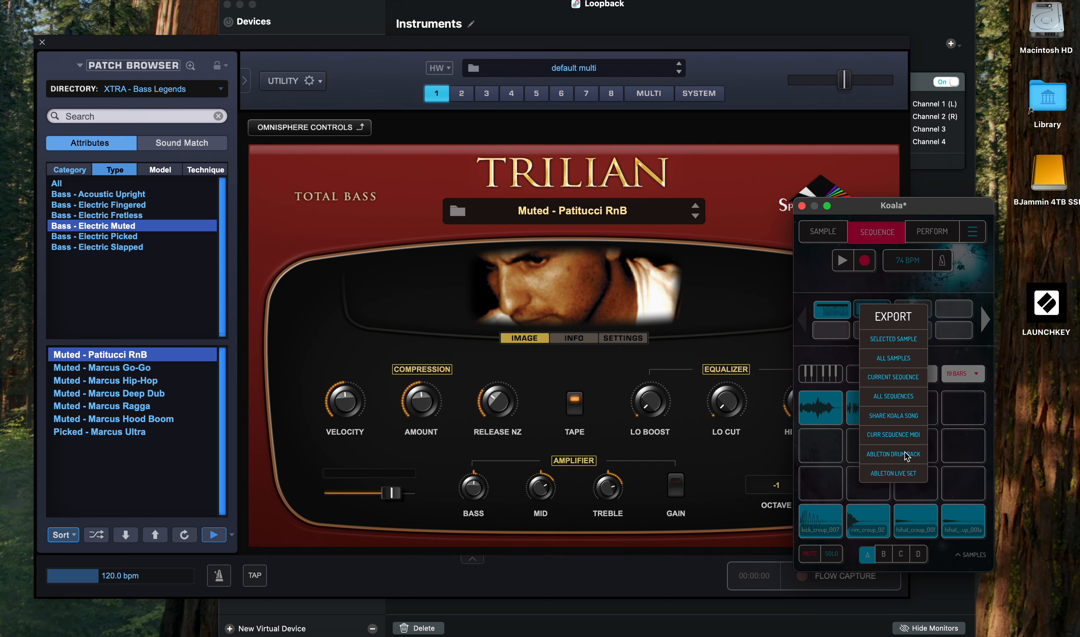
{"action": "left_click", "coordinate": [820, 287]}
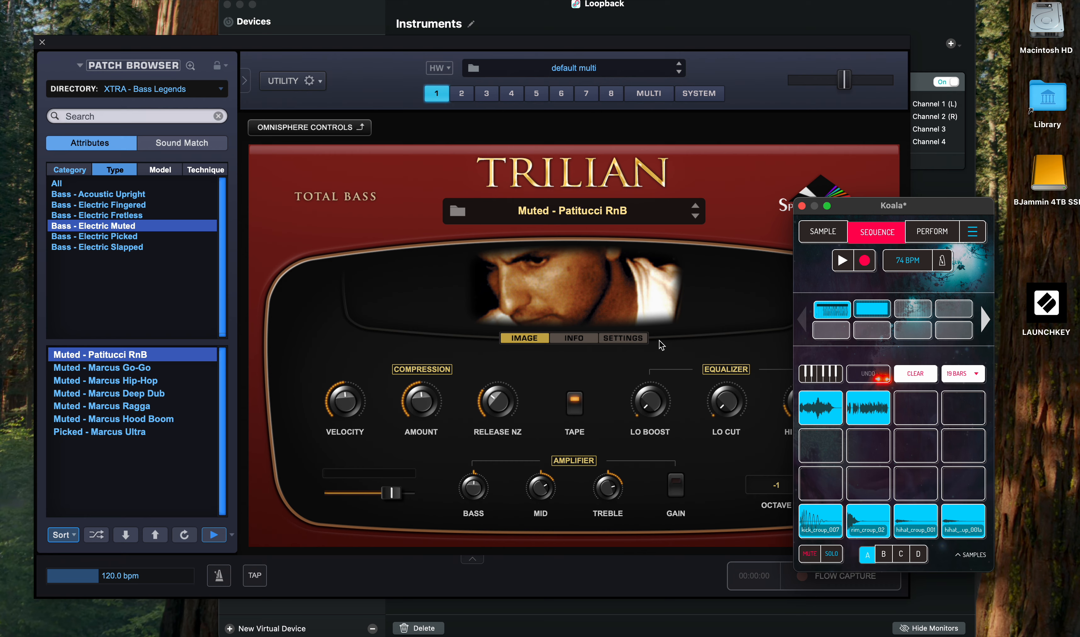
Close Omnisphere and turn off its source in Loopback's Instruments device
{"action": "left_click", "coordinate": [40, 44]}
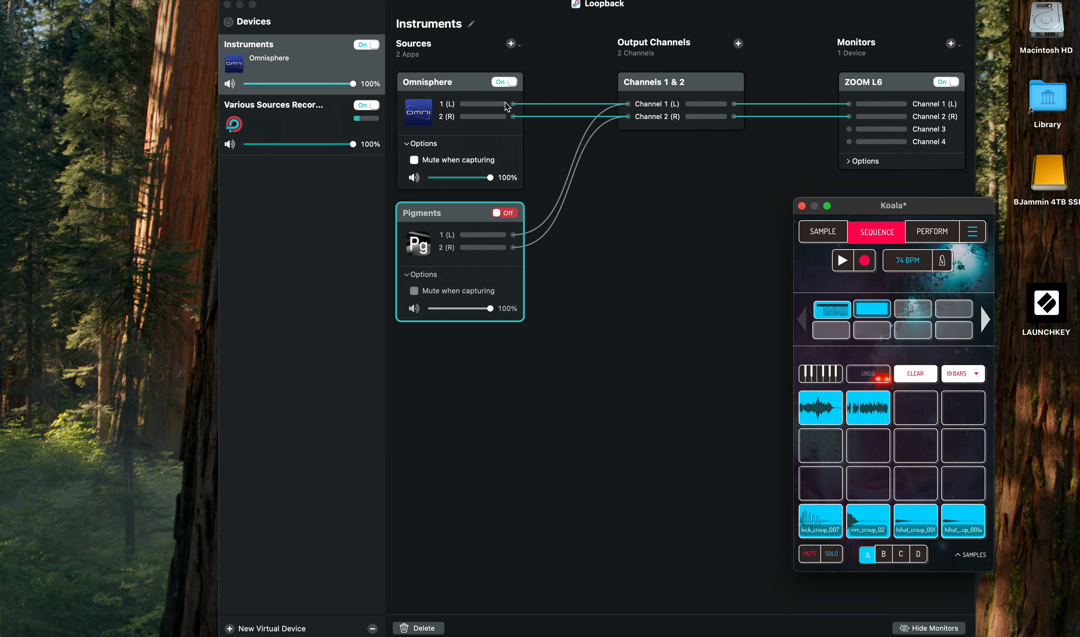
{"action": "left_click", "coordinate": [506, 90]}
{"action": "left_click", "coordinate": [507, 80]}
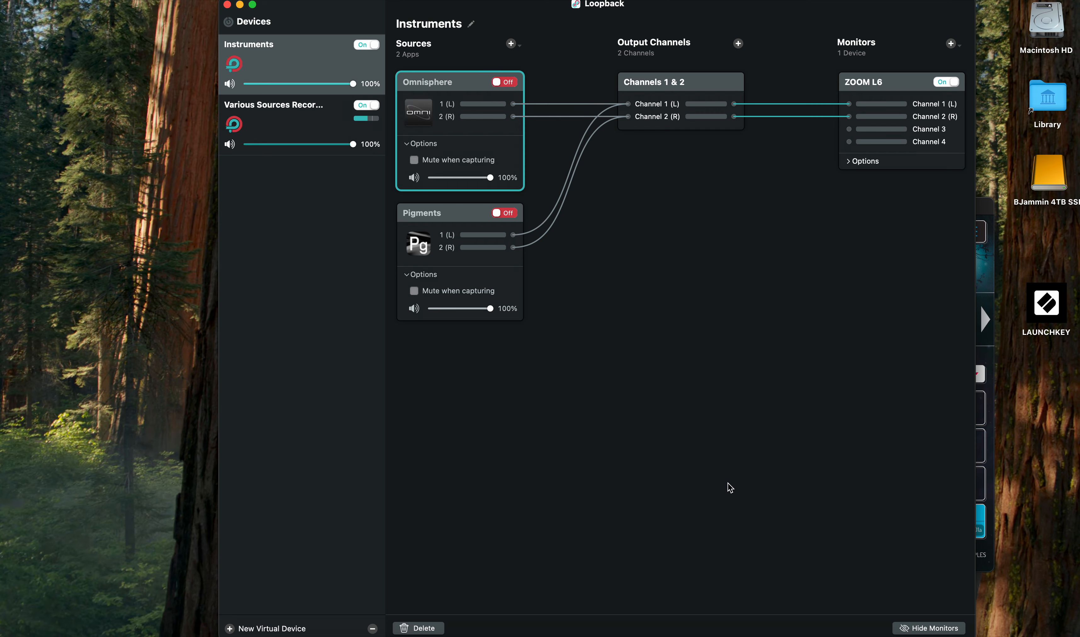
Switch to Audio Hijack and open the Input Device session from the session list
{"action": "left_click", "coordinate": [731, 633]}
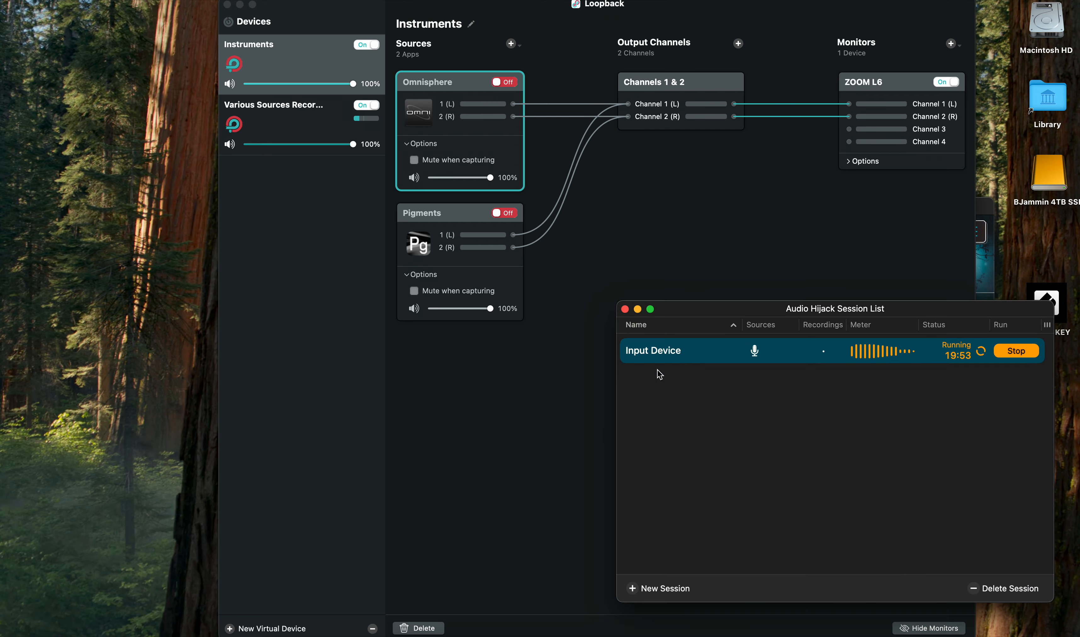
{"action": "left_click_drag", "start_coordinate": [685, 313], "coordinate": [564, 296]}
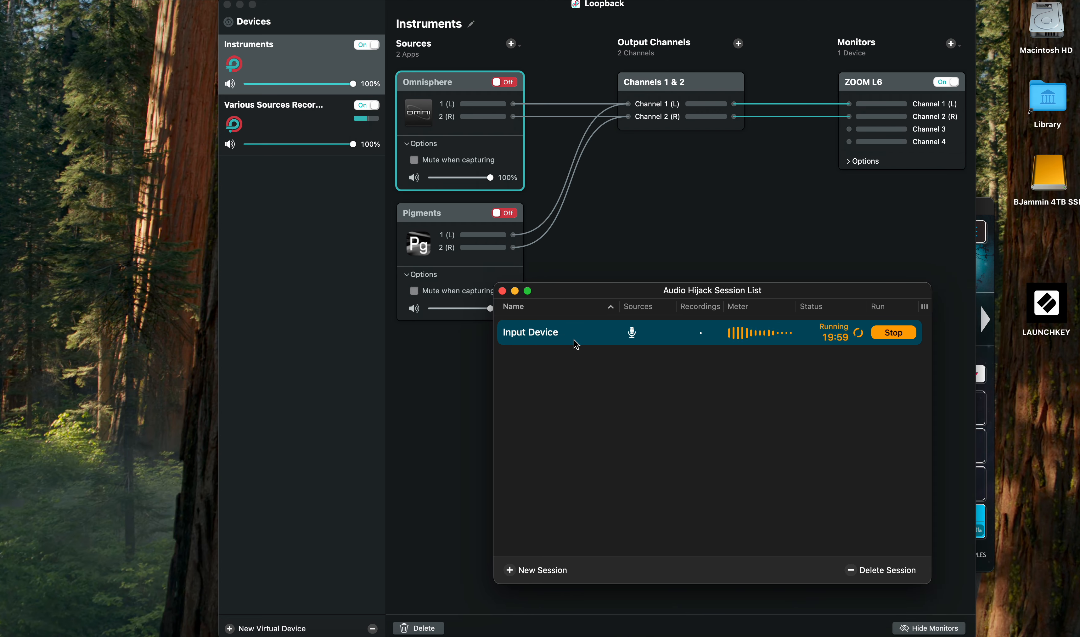
{"action": "double_click", "coordinate": [534, 334]}
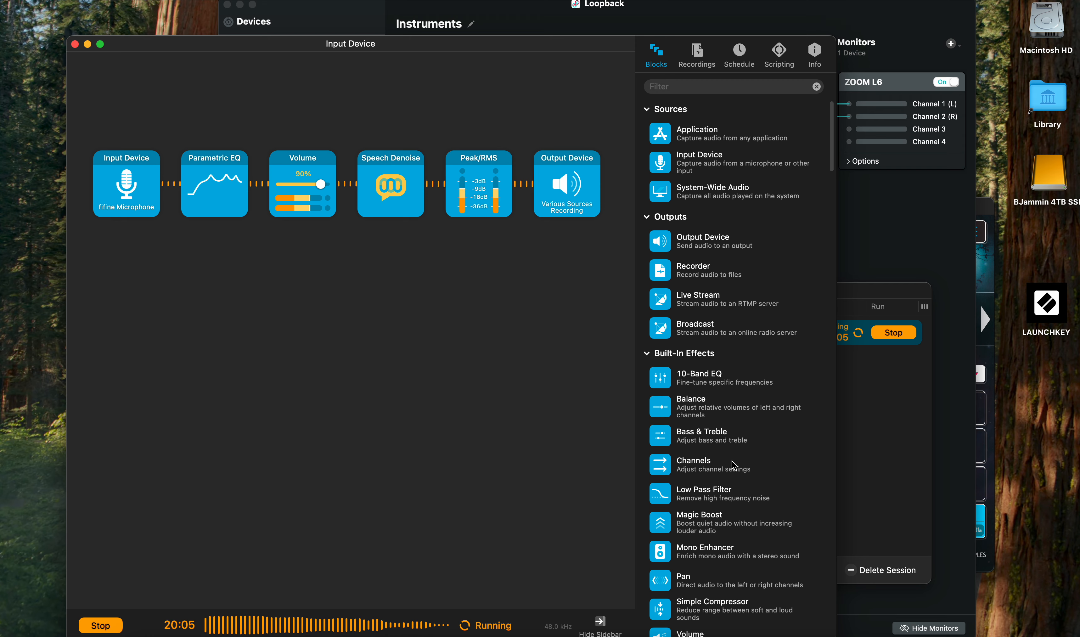
Examine the Audio Unit effects available as blocks for the Input Device session
{"action": "scroll", "coordinate": [732, 467], "scroll_direction": "down", "scroll_amount": 10}
{"action": "scroll", "coordinate": [728, 478], "scroll_direction": "down", "scroll_amount": 10}
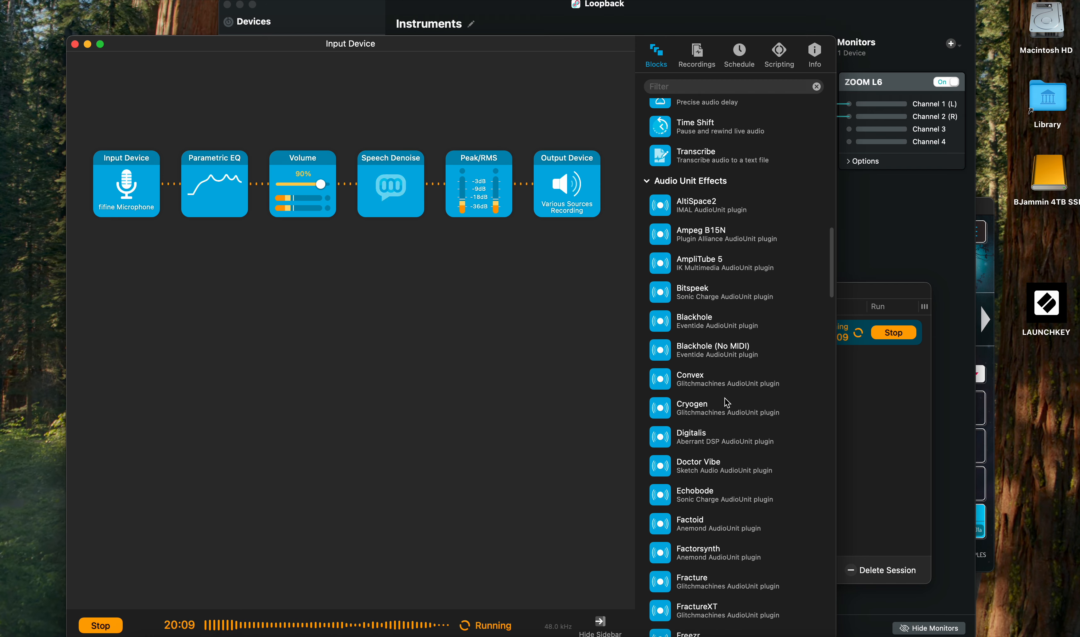
{"action": "scroll", "coordinate": [723, 403], "scroll_direction": "down", "scroll_amount": 10}
{"action": "scroll", "coordinate": [727, 402], "scroll_direction": "down", "scroll_amount": 8}
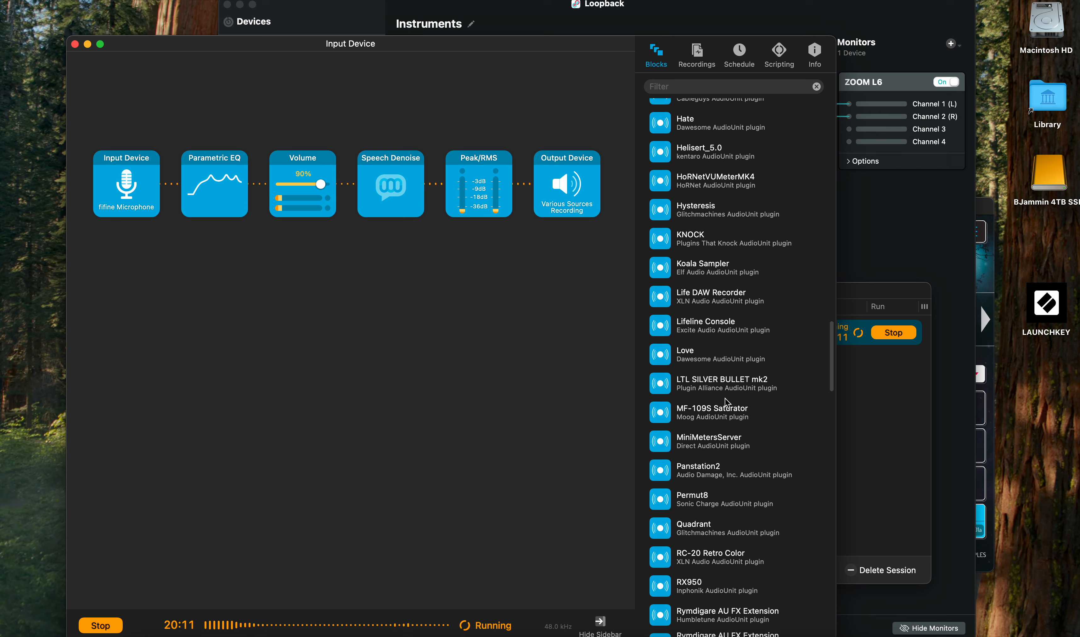
{"action": "scroll", "coordinate": [735, 449], "scroll_direction": "down", "scroll_amount": 2}
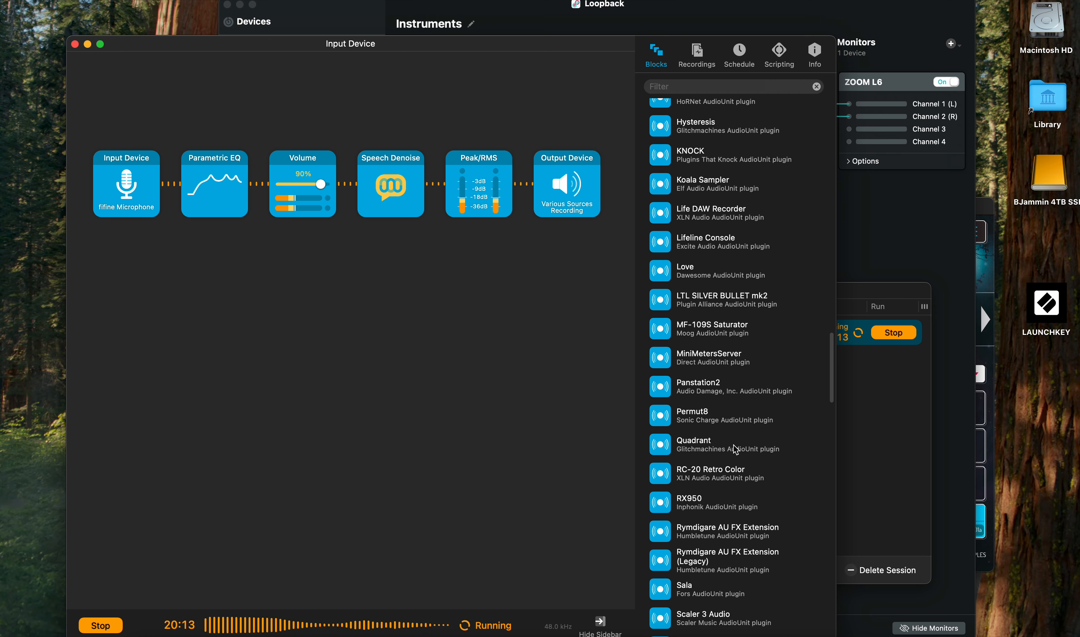
{"action": "scroll", "coordinate": [723, 551], "scroll_direction": "down", "scroll_amount": 6}
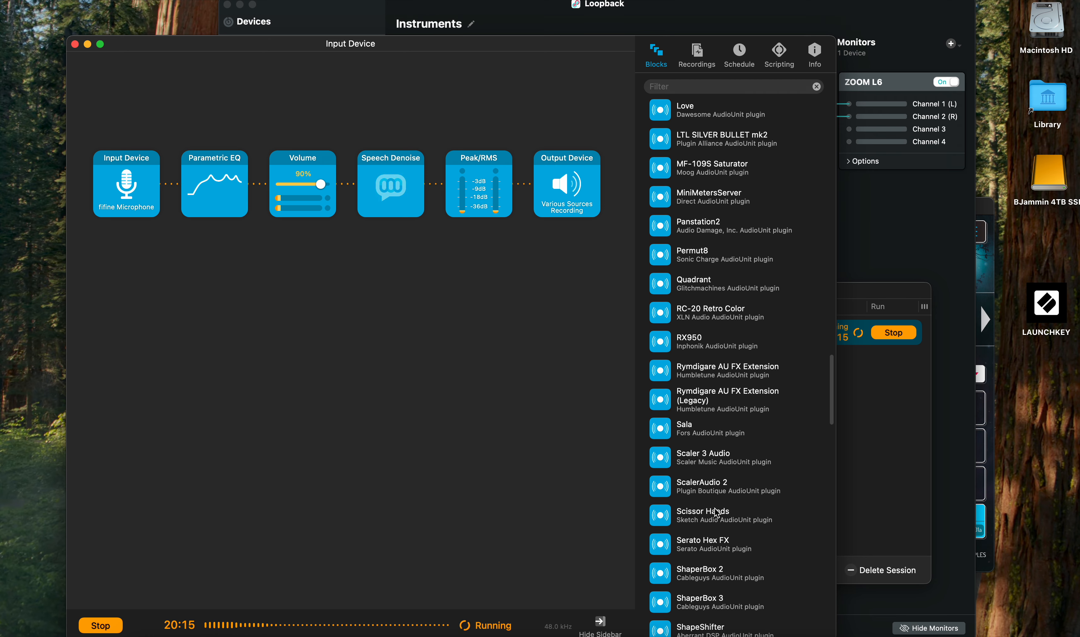
{"action": "scroll", "coordinate": [717, 503], "scroll_direction": "down", "scroll_amount": 3}
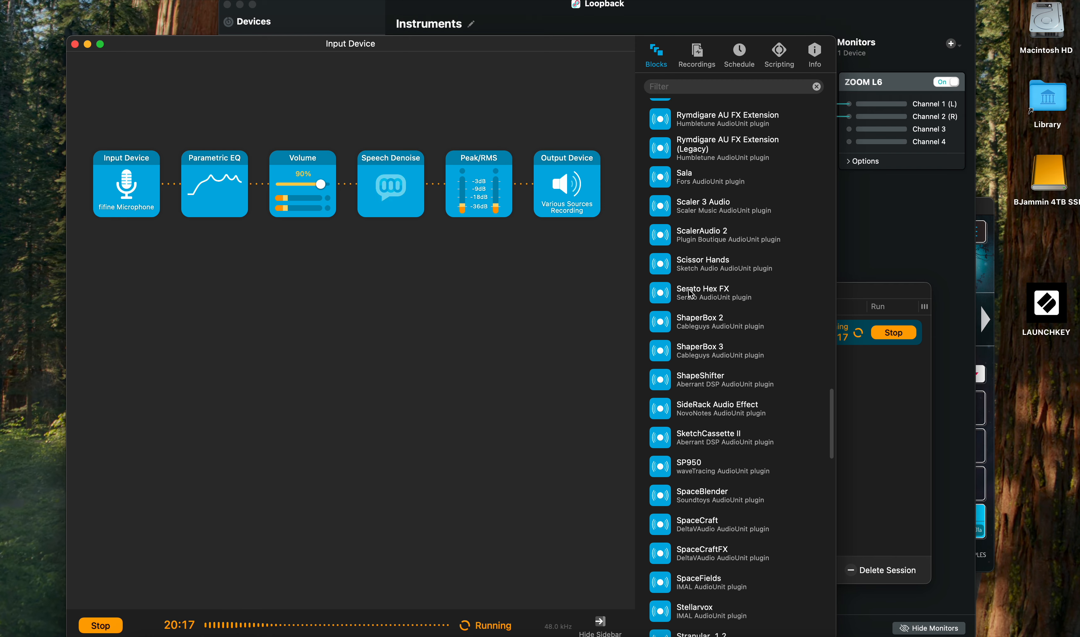
{"action": "scroll", "coordinate": [723, 521], "scroll_direction": "down", "scroll_amount": 3}
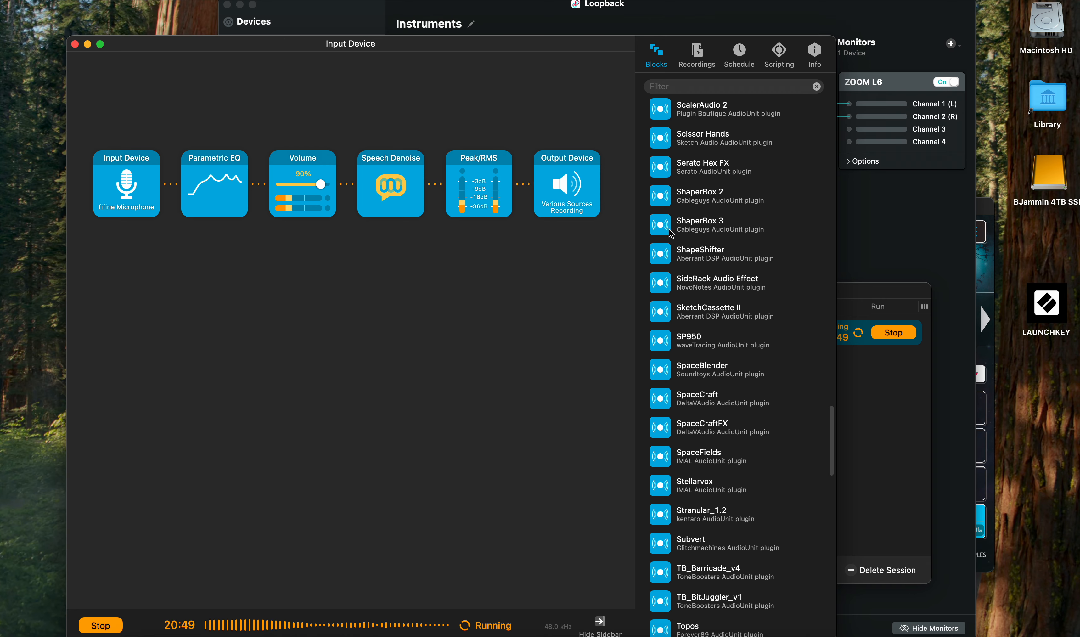
Review the block library's sources, outputs, built-in effects, meters, advanced blocks and plugins from its beginning
{"action": "scroll", "coordinate": [678, 232], "scroll_direction": "up", "scroll_amount": 20}
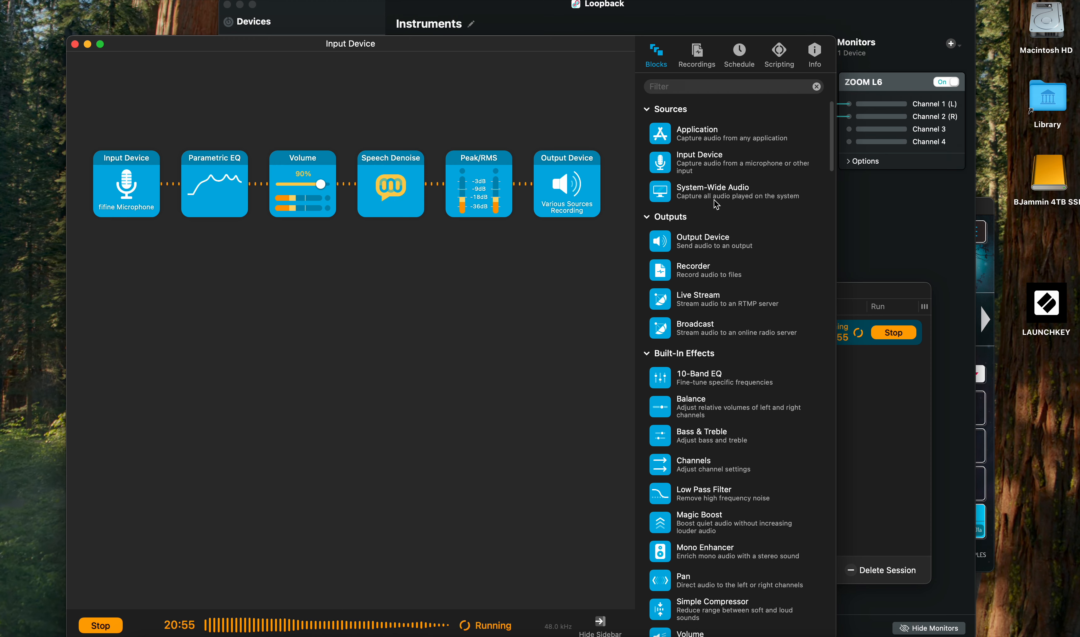
{"action": "scroll", "coordinate": [724, 261], "scroll_direction": "down", "scroll_amount": 3}
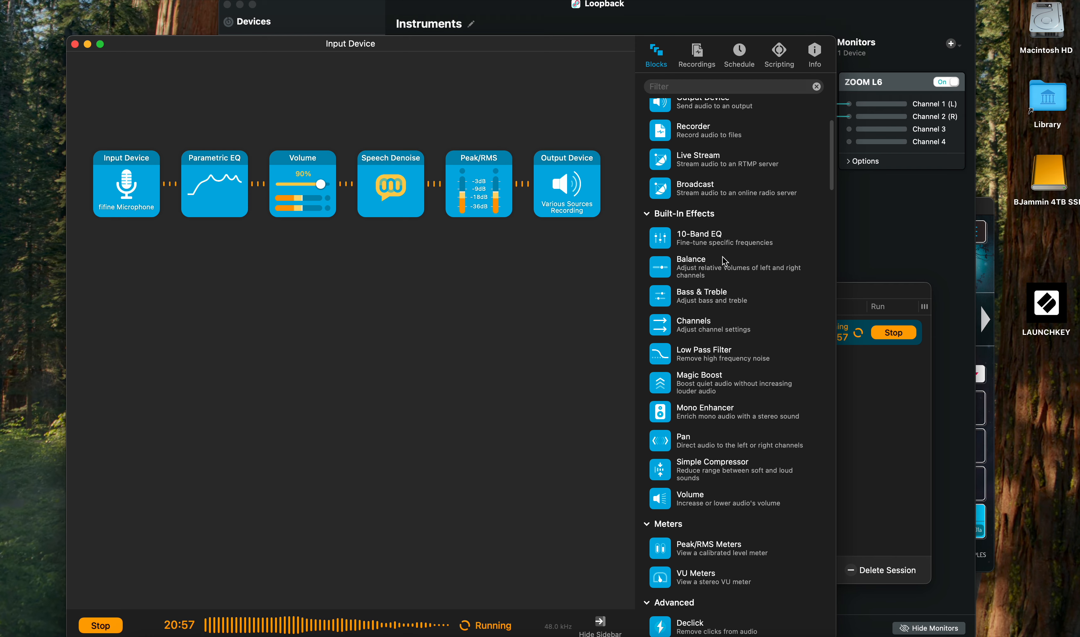
{"action": "scroll", "coordinate": [725, 261], "scroll_direction": "down", "scroll_amount": 6}
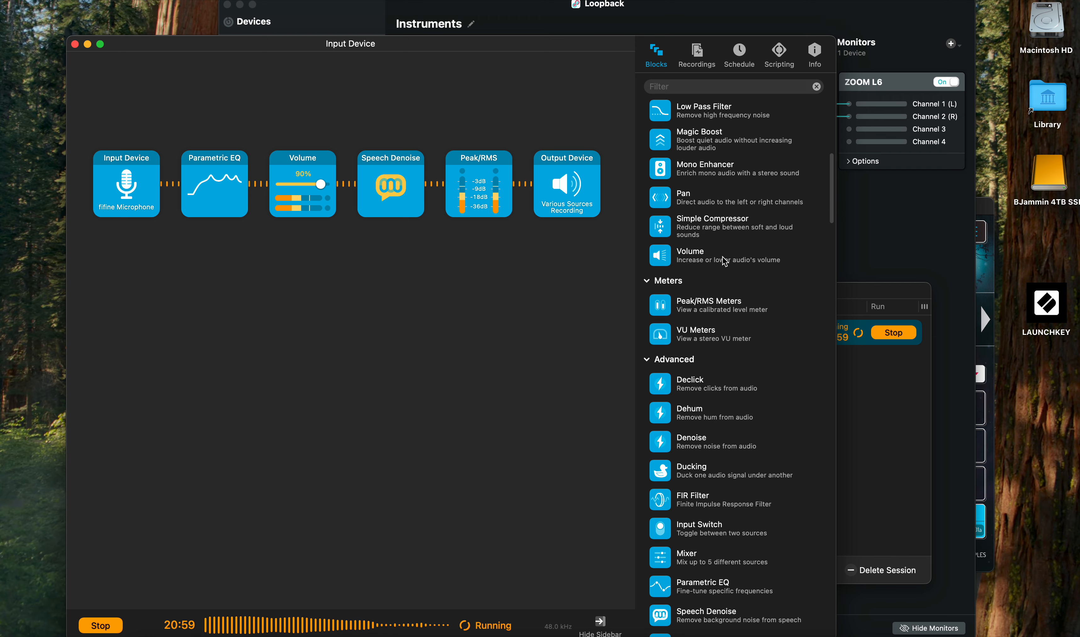
{"action": "scroll", "coordinate": [724, 262], "scroll_direction": "down", "scroll_amount": 8}
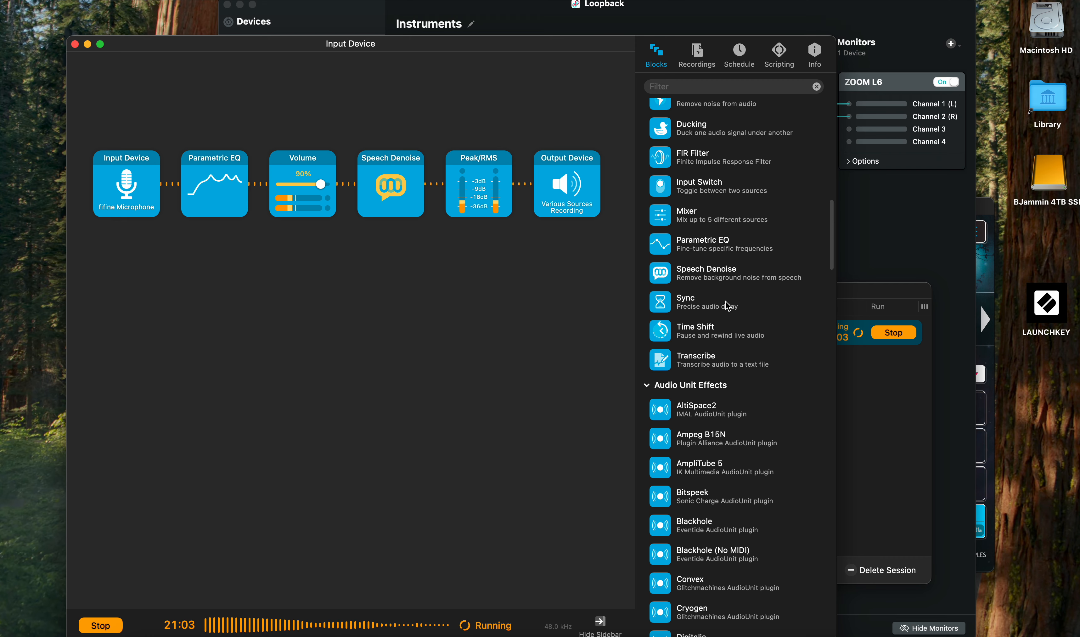
{"action": "scroll", "coordinate": [727, 305], "scroll_direction": "down", "scroll_amount": 5}
{"action": "scroll", "coordinate": [726, 326], "scroll_direction": "down", "scroll_amount": 6}
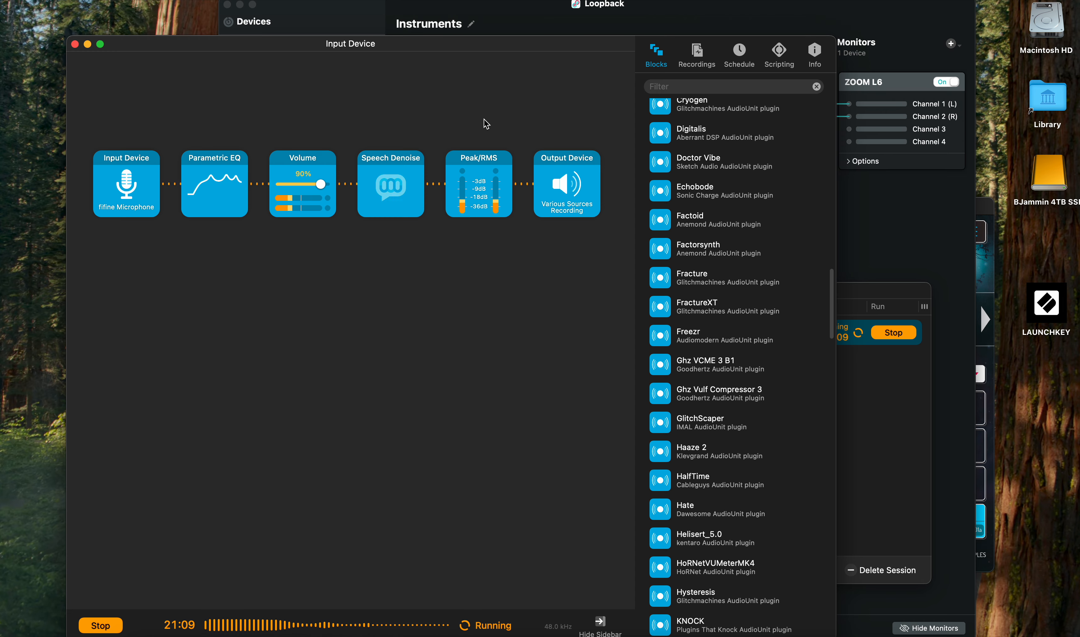
{"action": "scroll", "coordinate": [729, 344], "scroll_direction": "up", "scroll_amount": 12}
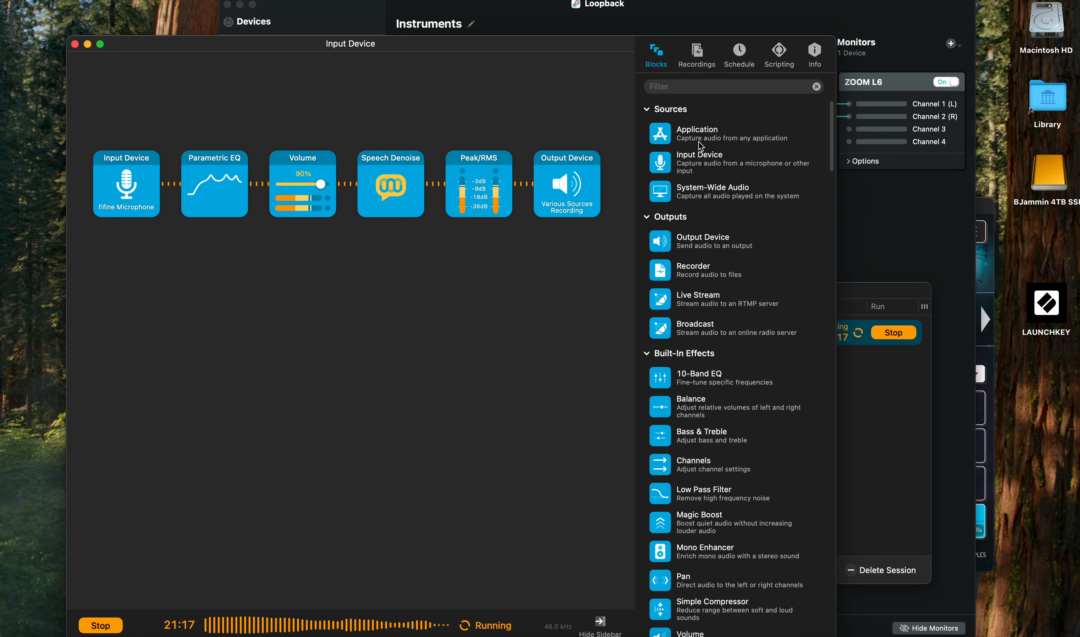
Add an Application block beneath the Input Device block and look through the applications it can capture
{"action": "left_click_drag", "start_coordinate": [713, 140], "coordinate": [148, 309]}
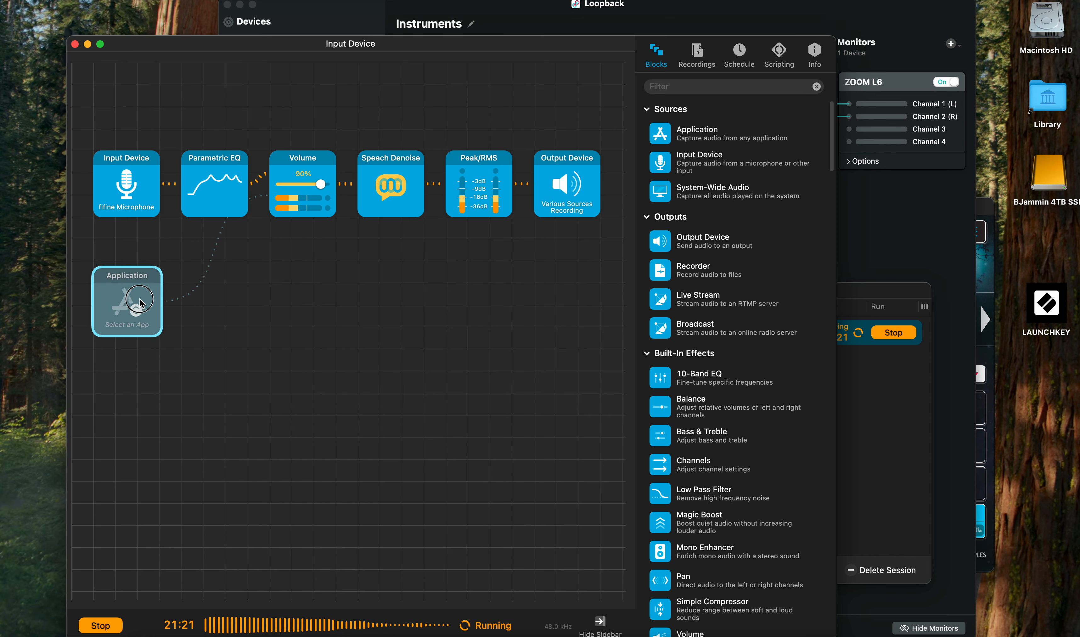
{"action": "left_click", "coordinate": [148, 308]}
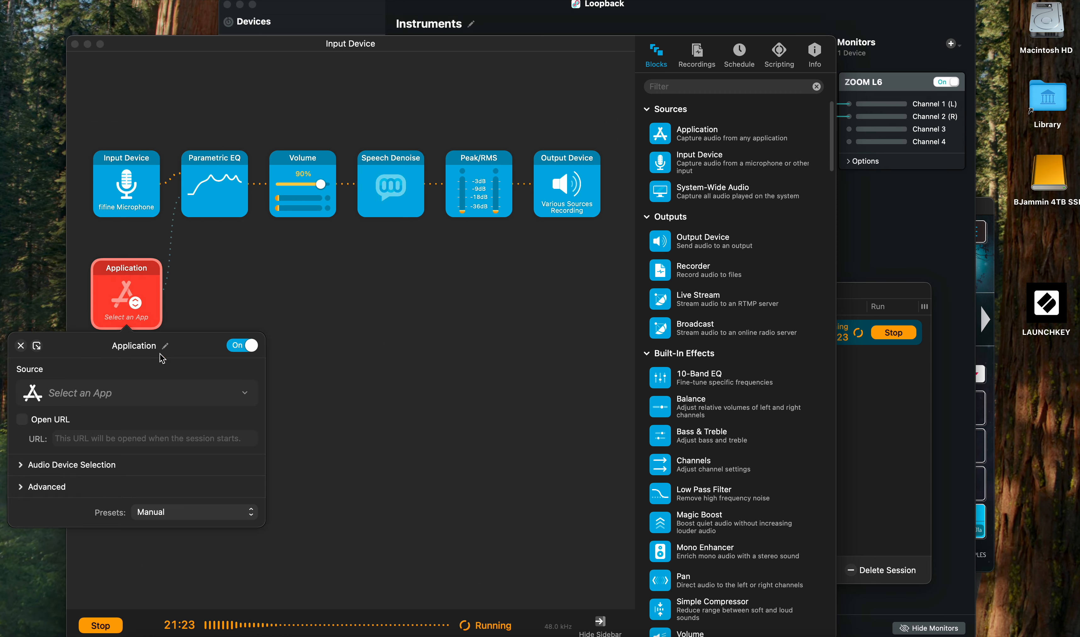
{"action": "left_click", "coordinate": [159, 392]}
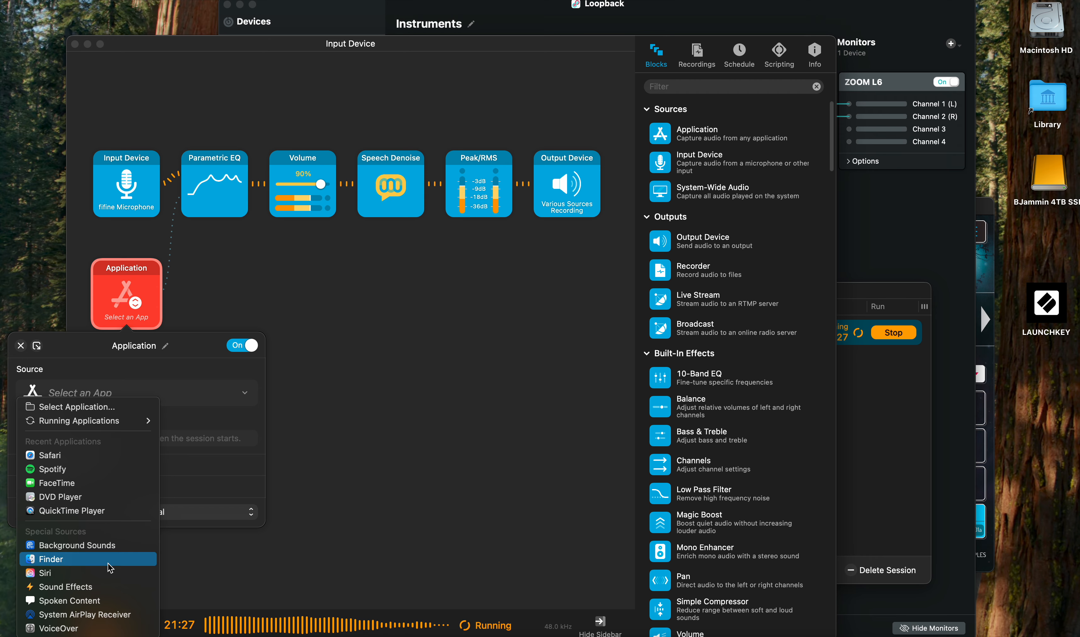
{"action": "left_click", "coordinate": [226, 465]}
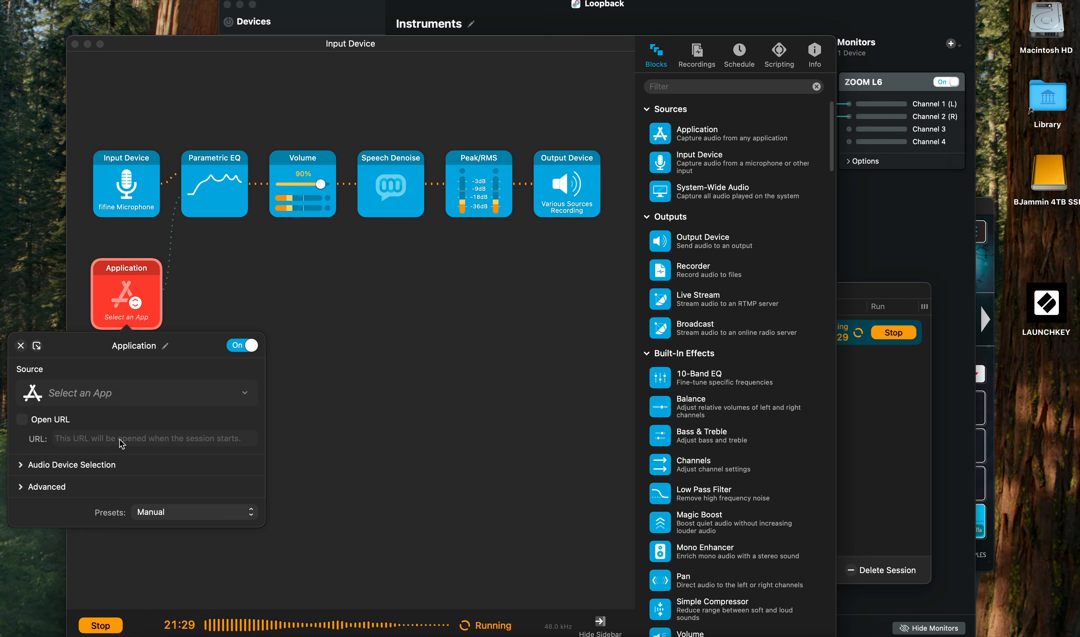
{"action": "left_click", "coordinate": [118, 397]}
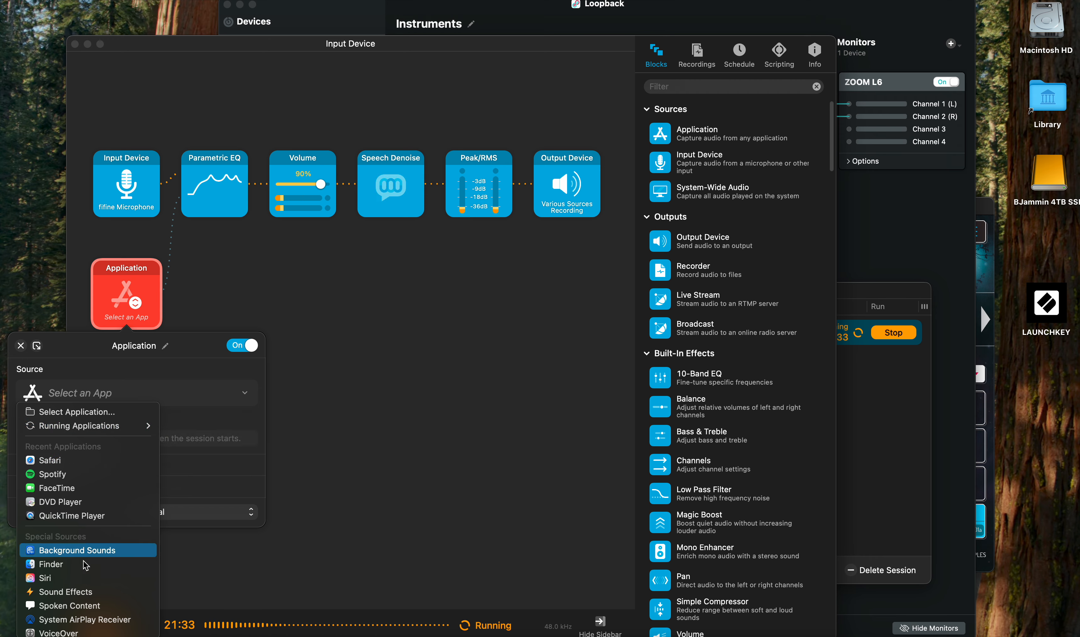
{"action": "left_click", "coordinate": [189, 463]}
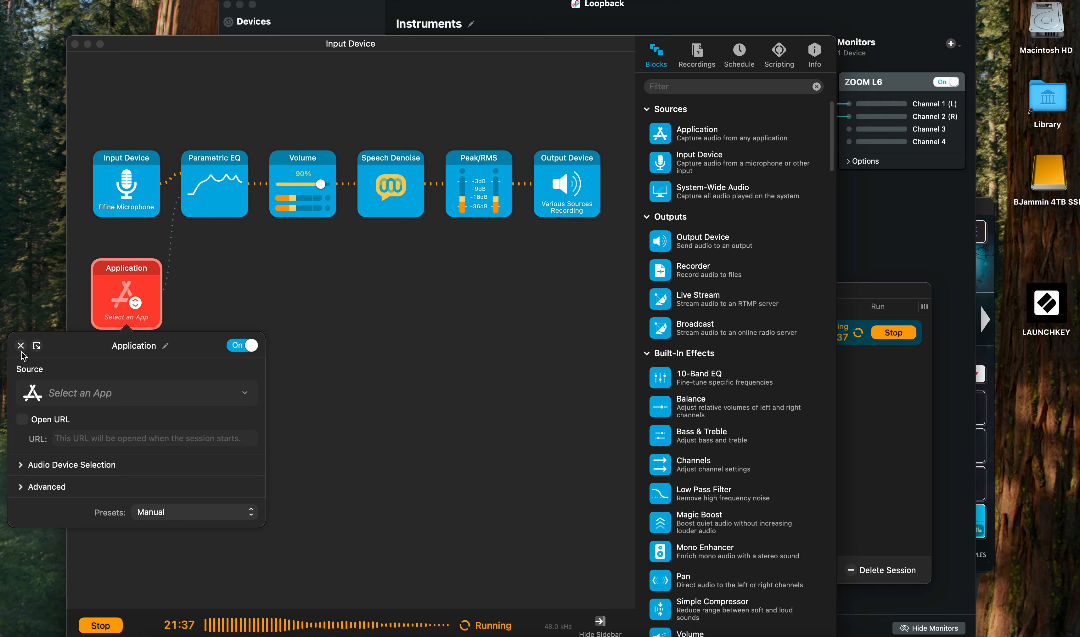
Check the Application block's audio device selection and advanced options, and delete the block from the session
{"action": "left_click", "coordinate": [61, 465]}
{"action": "left_click", "coordinate": [61, 465]}
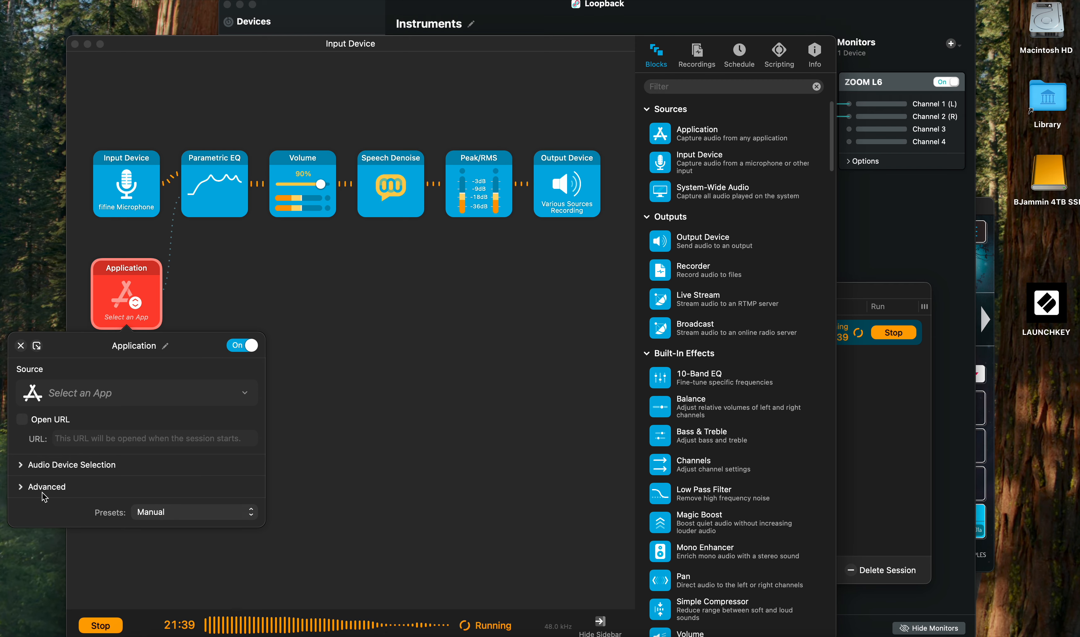
{"action": "left_click", "coordinate": [43, 490]}
{"action": "left_click", "coordinate": [175, 145]}
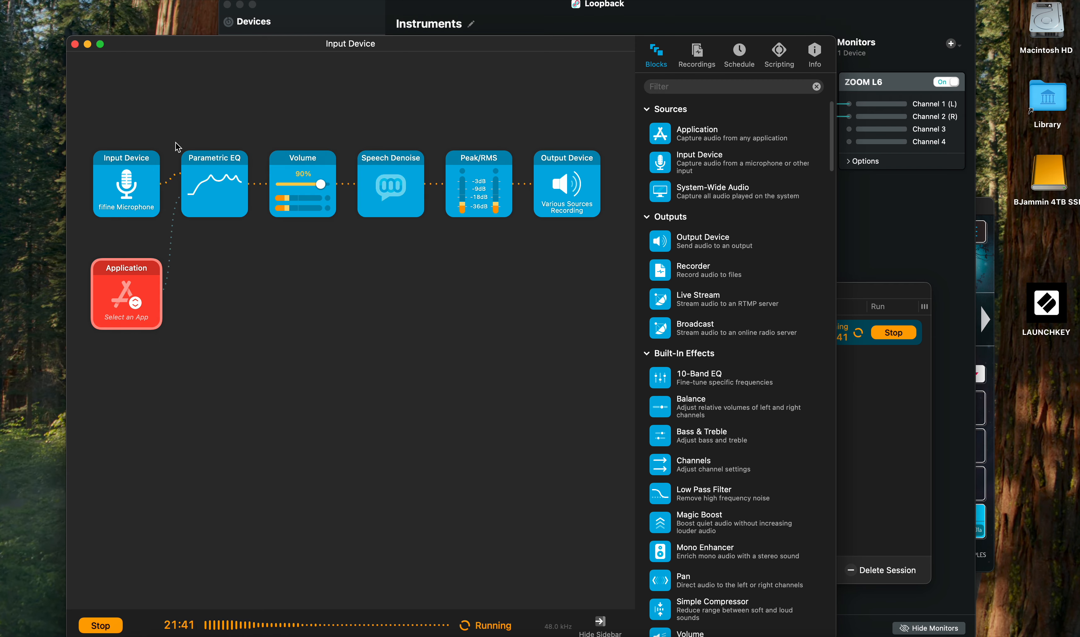
{"action": "right_click", "coordinate": [130, 282]}
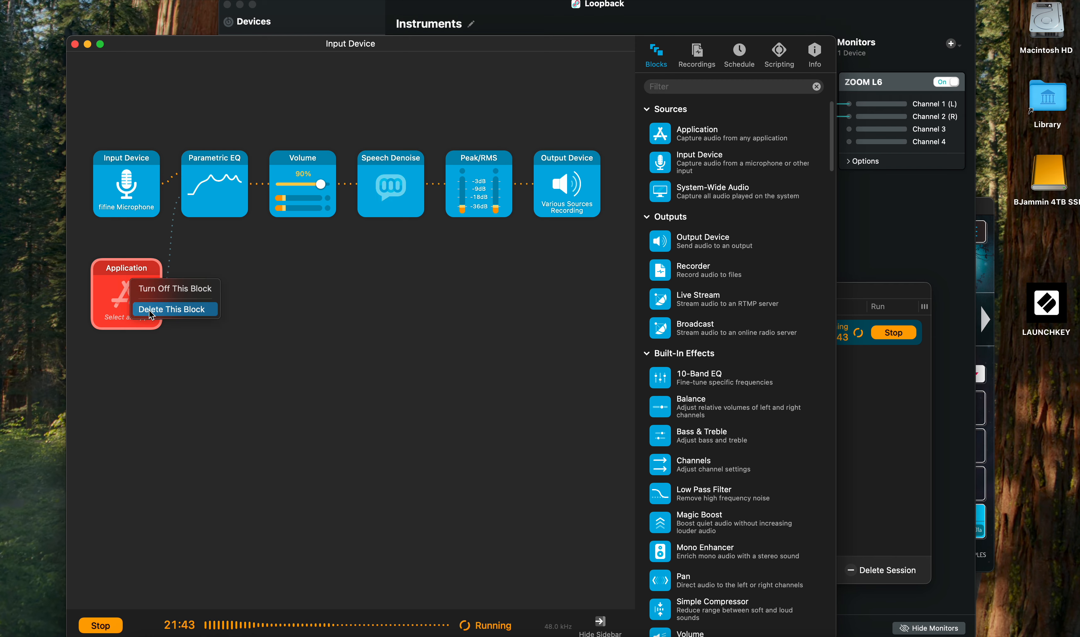
{"action": "left_click", "coordinate": [172, 310]}
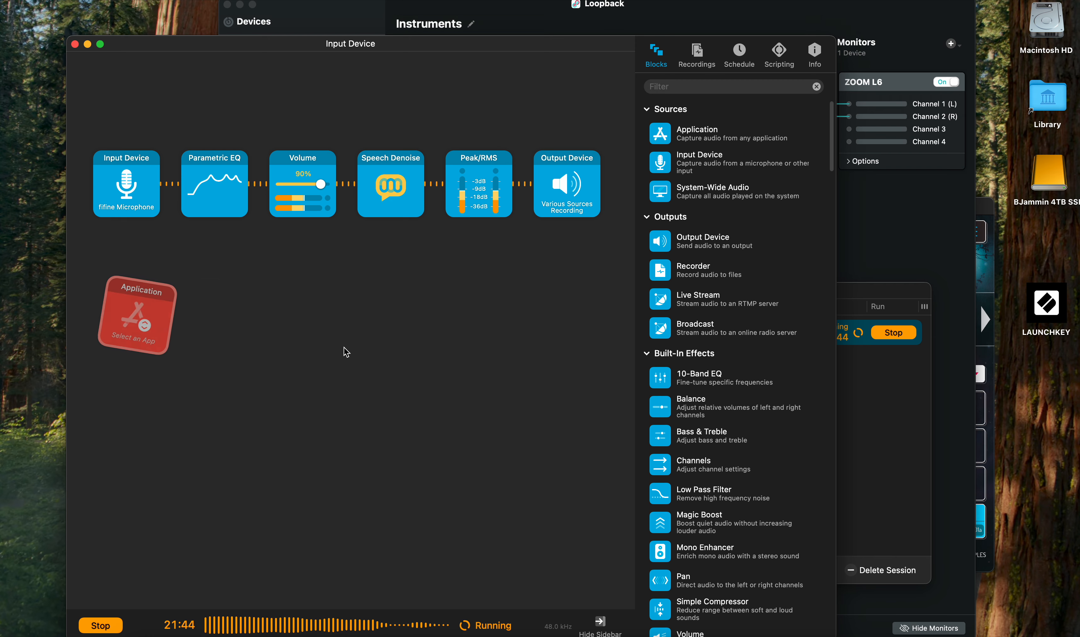
Close the Input Device session window and switch back to Loopback
{"action": "left_click", "coordinate": [75, 45]}
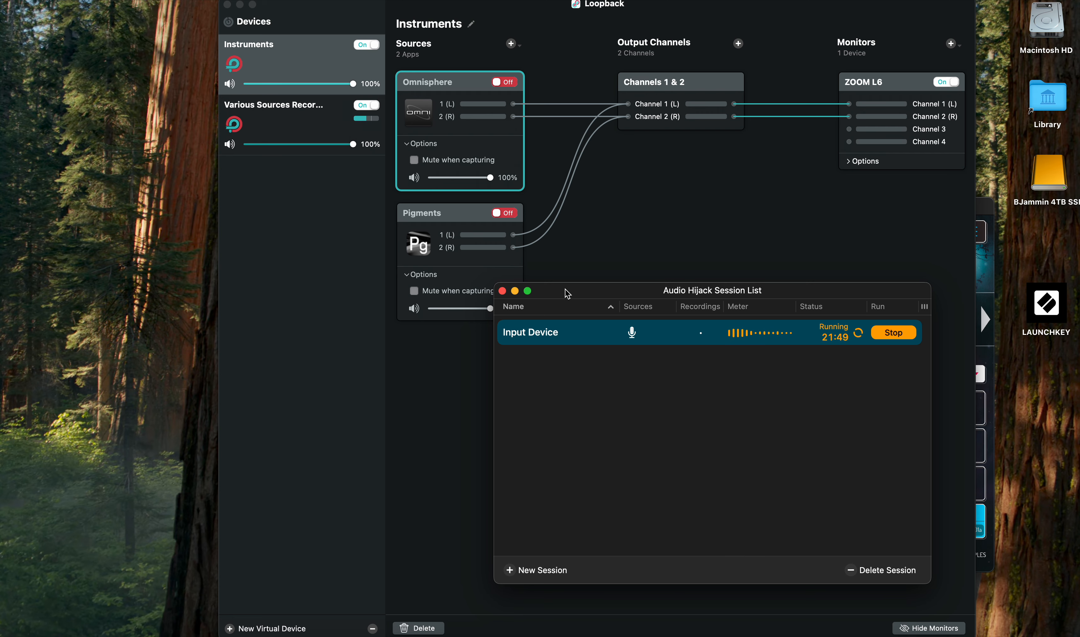
{"action": "left_click_drag", "start_coordinate": [571, 296], "coordinate": [520, 323]}
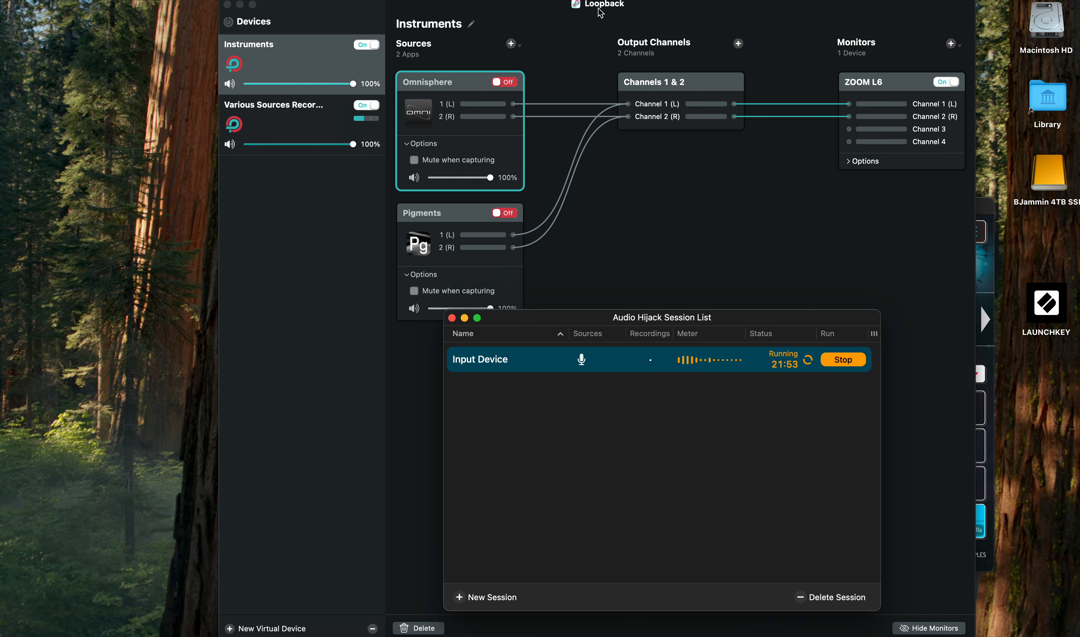
{"action": "left_click", "coordinate": [293, 14]}
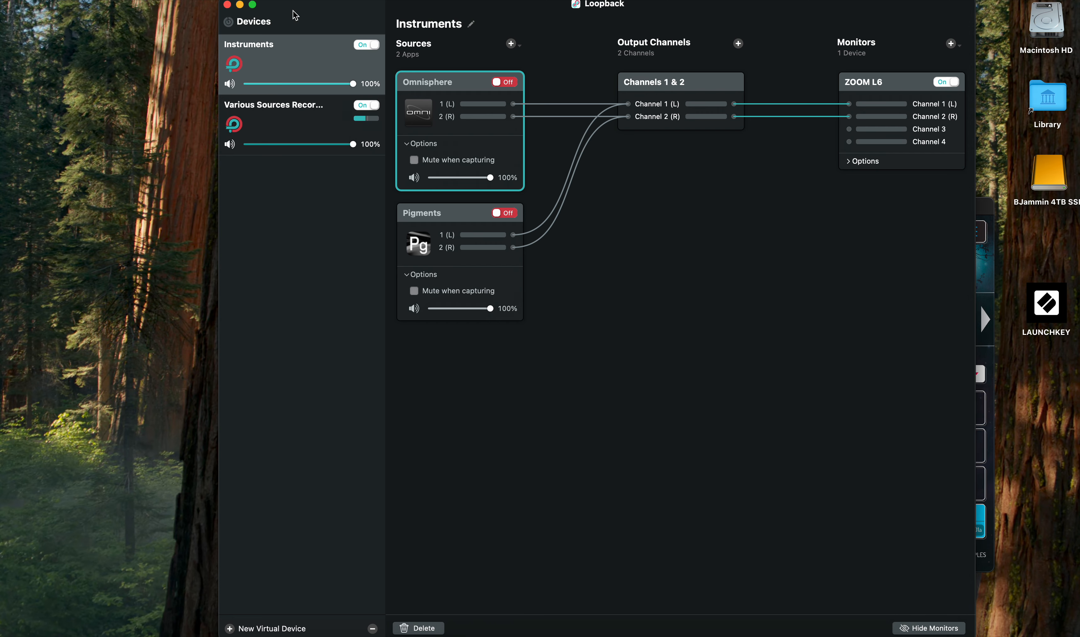
View Loopback's version and developer information and close the About window
{"action": "left_click", "coordinate": [56, 2]}
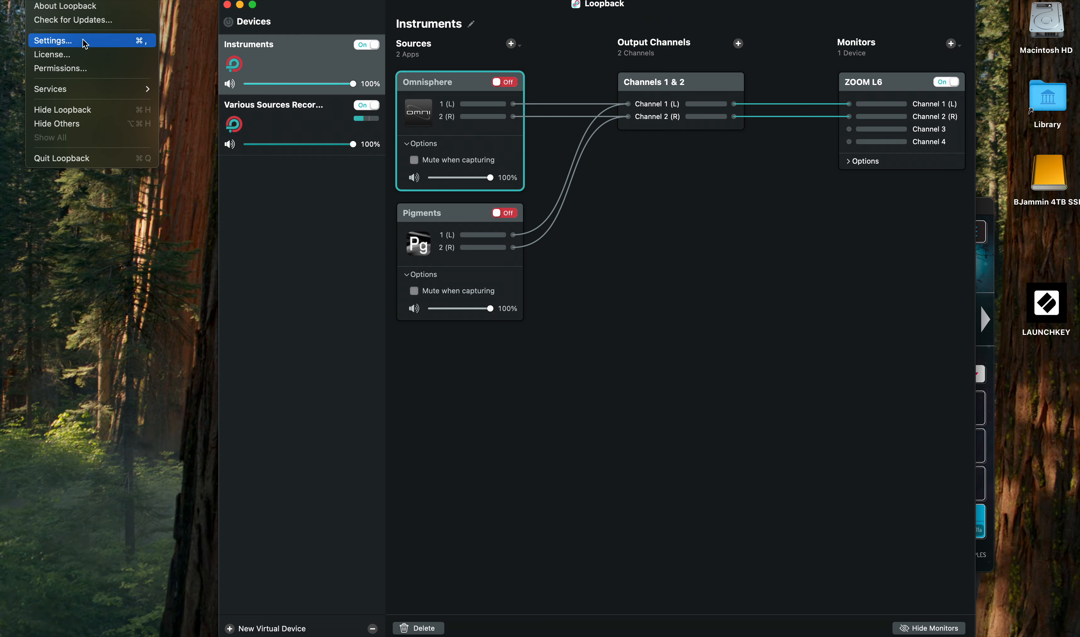
{"action": "left_click", "coordinate": [100, 8]}
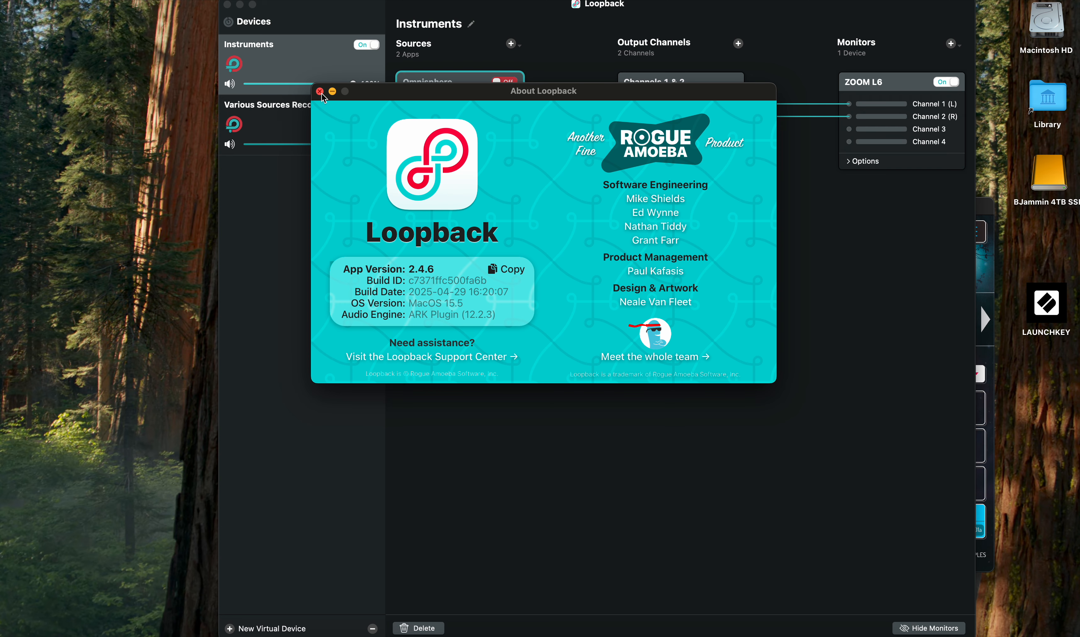
{"action": "left_click", "coordinate": [319, 92]}
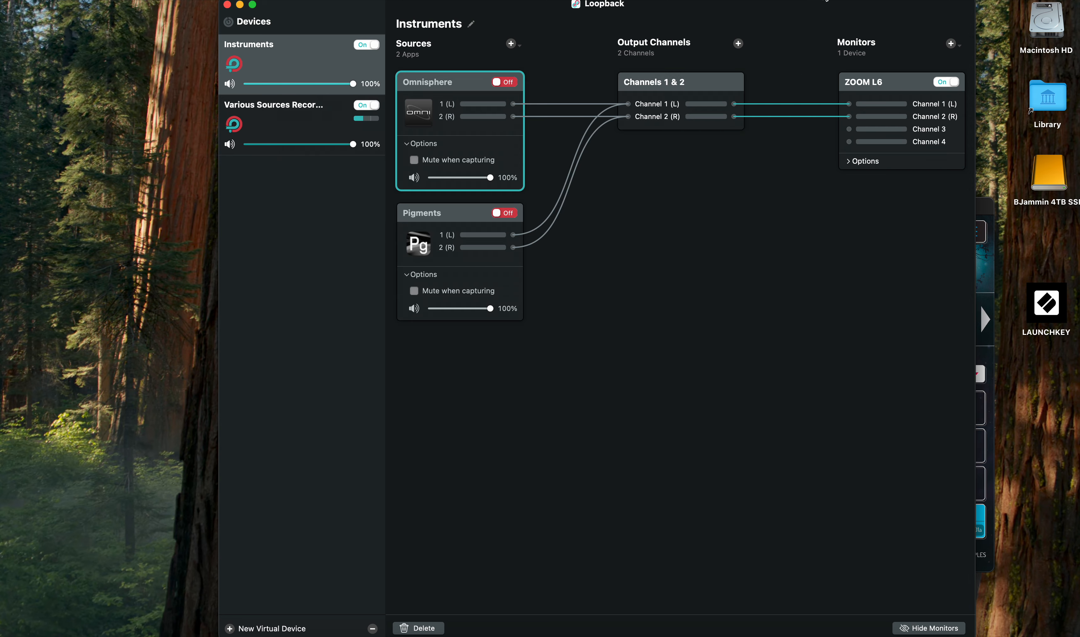